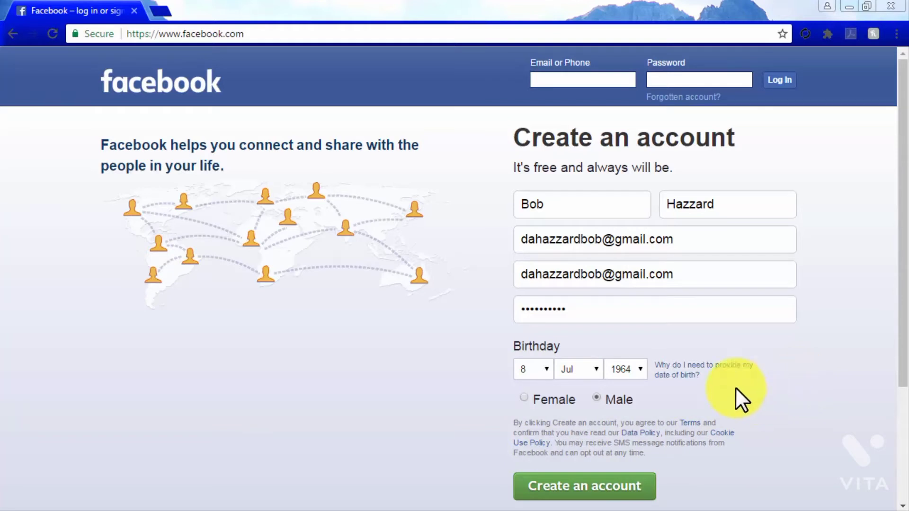
- Read why a date of birth is required for sign-up, and review the Terms of Service through to the related policies
click(671, 364)
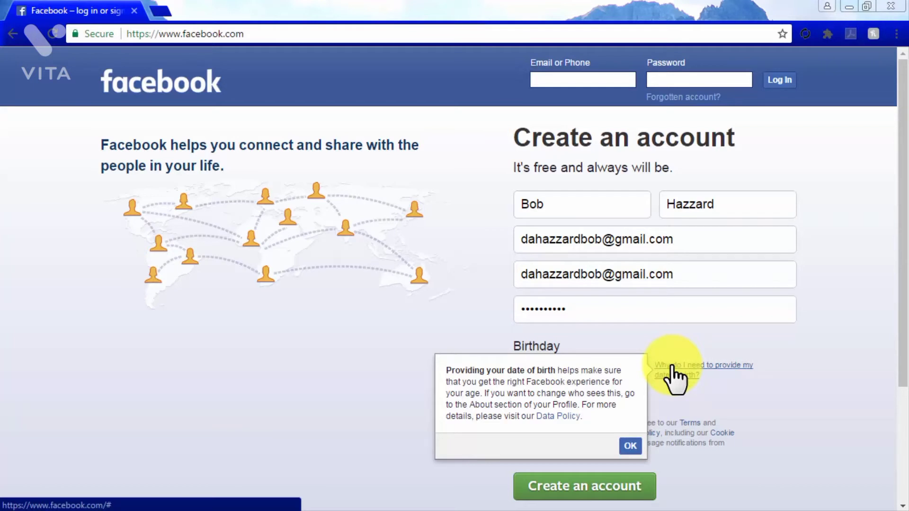
click(632, 446)
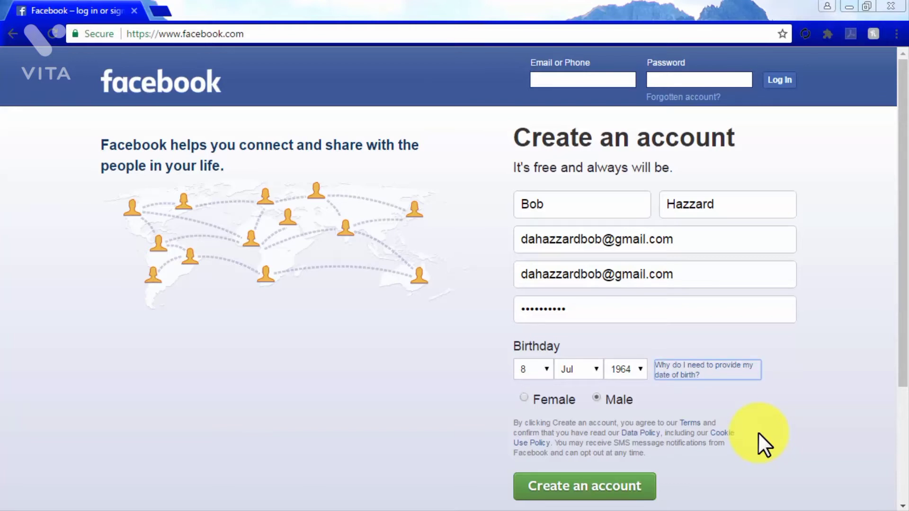
click(685, 424)
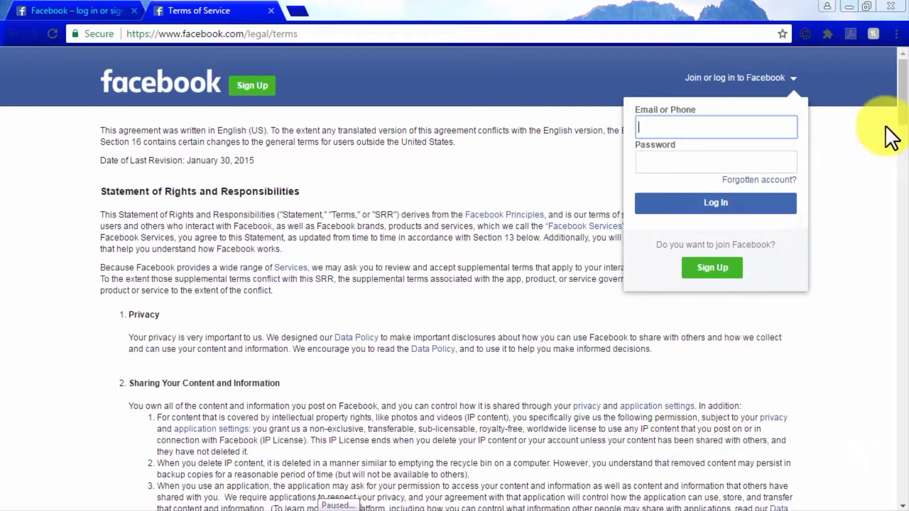
drag(902, 109, 880, 447)
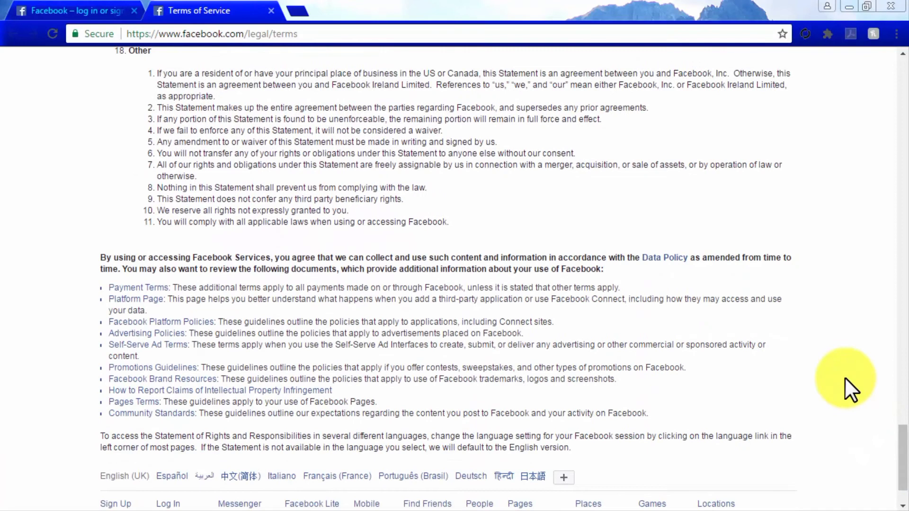
- Open the Data Policy from the terms page and read down to the section on what kinds of information are collected
click(672, 258)
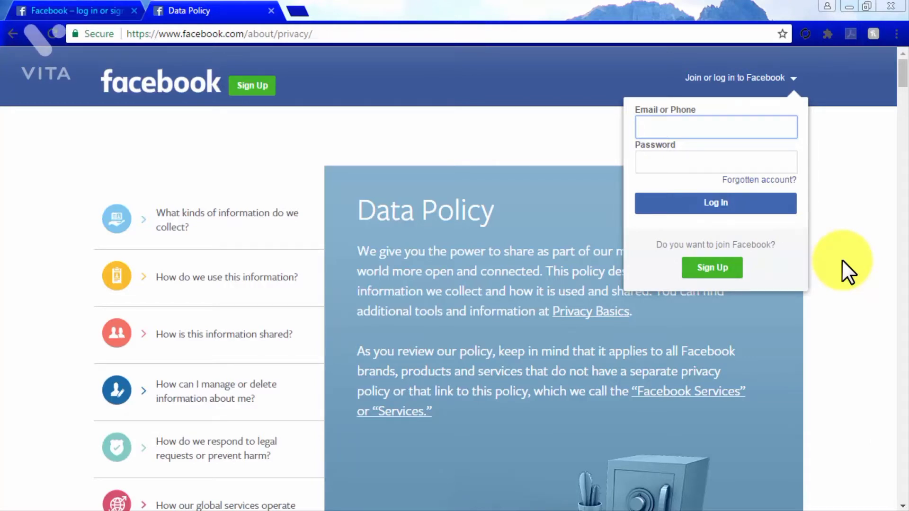
scroll(842, 259, down, 3)
scroll(842, 260, down, 7)
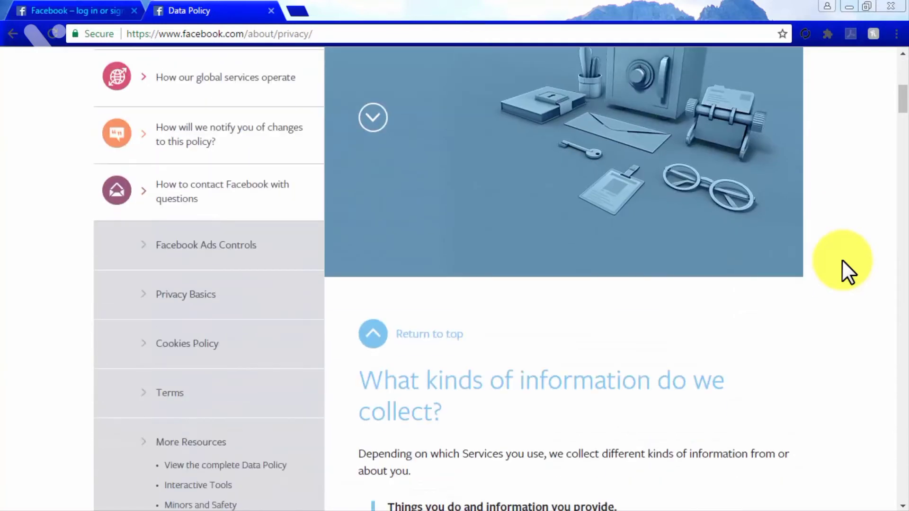
scroll(842, 260, down, 2)
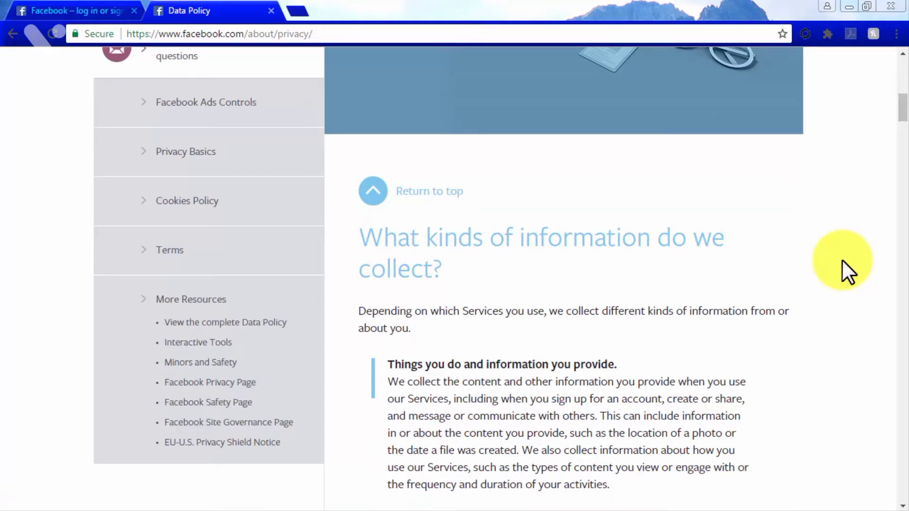
- Open the Cookies Policy and examine the section on why cookies are used, through to site features and services
click(247, 203)
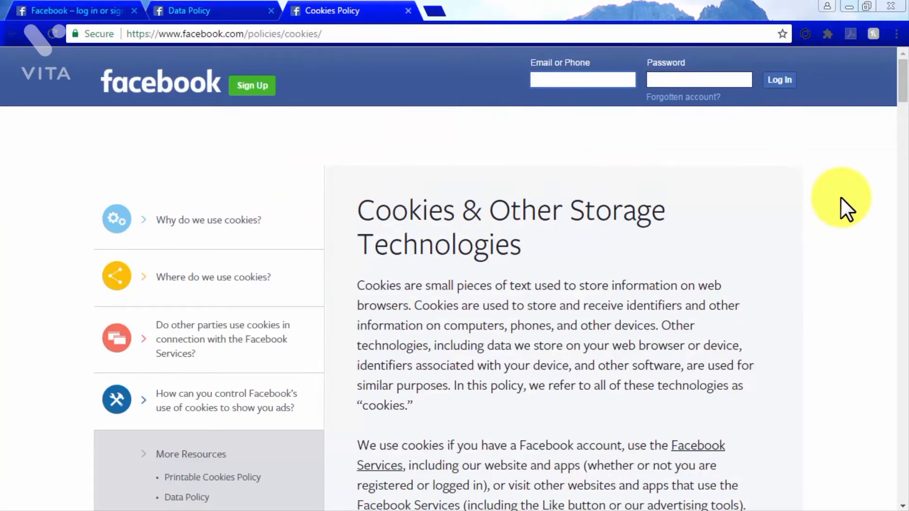
scroll(841, 197, down, 3)
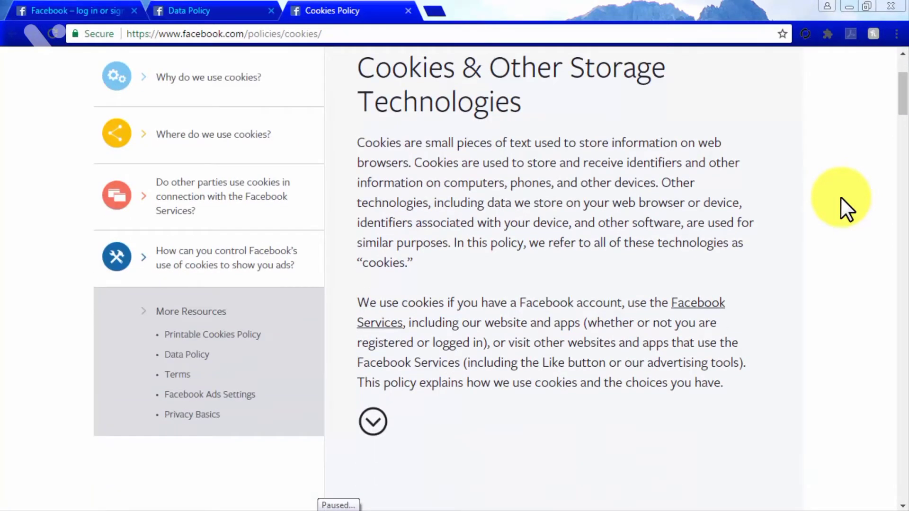
scroll(841, 198, down, 3)
scroll(841, 198, down, 6)
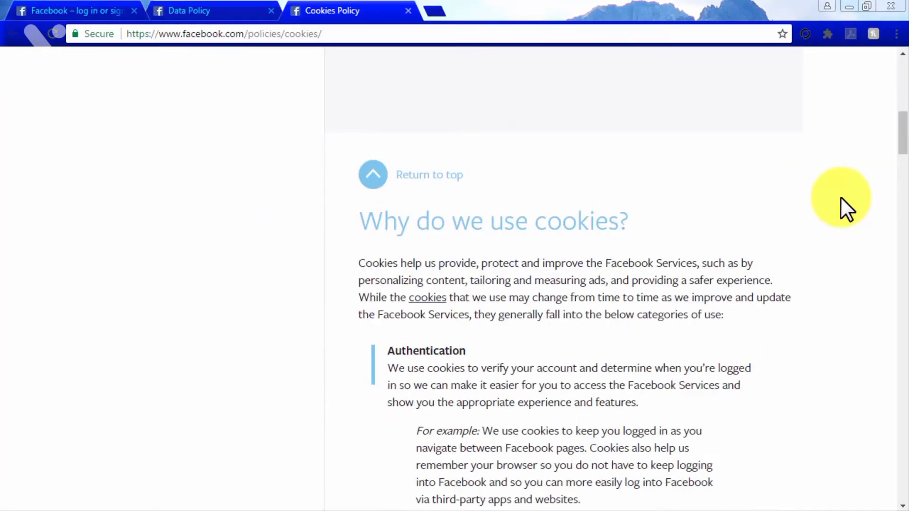
scroll(841, 198, down, 3)
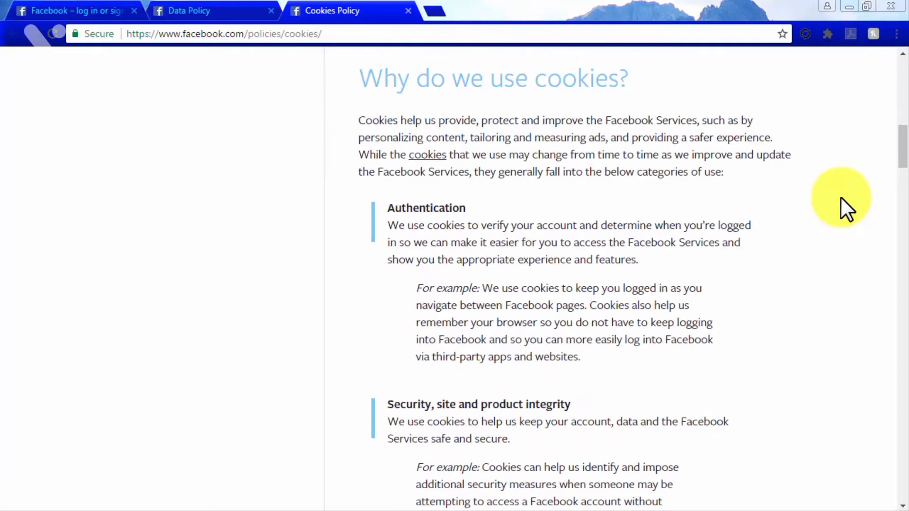
scroll(841, 198, down, 6)
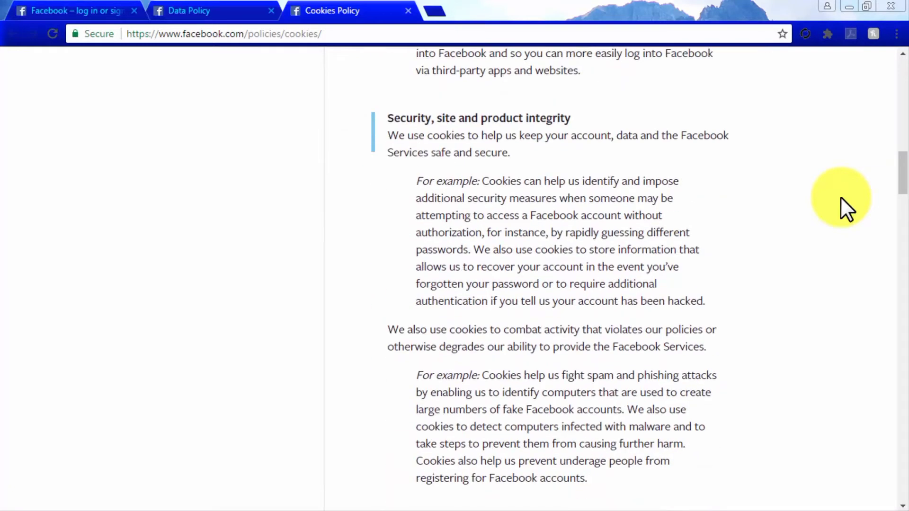
scroll(840, 198, down, 6)
scroll(841, 198, down, 12)
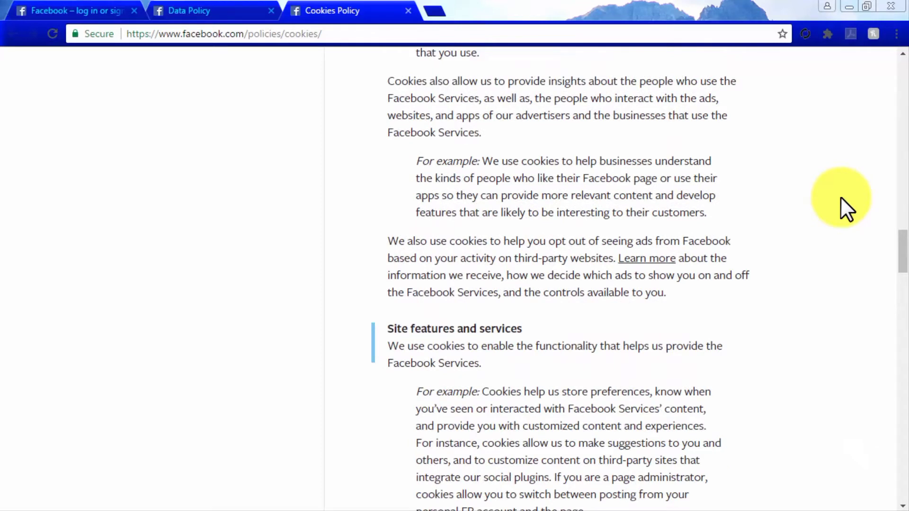
- Submit the completed sign-up form and confirm the email address by connecting to Gmail with the account password
click(72, 7)
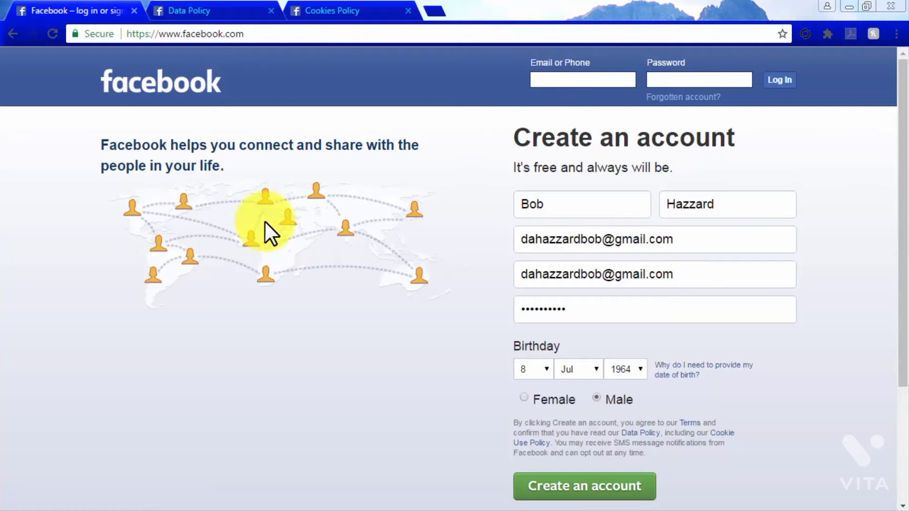
click(628, 487)
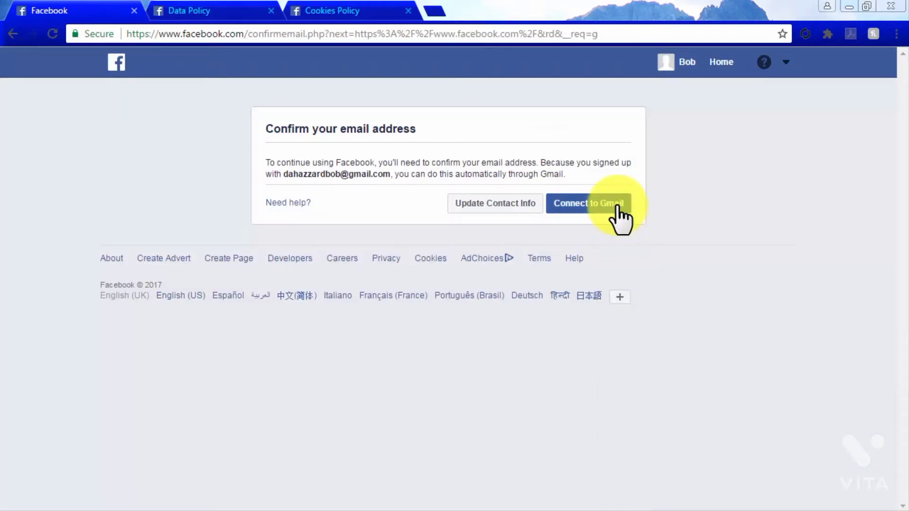
click(616, 206)
click(613, 285)
text(••••••••••)
click(611, 264)
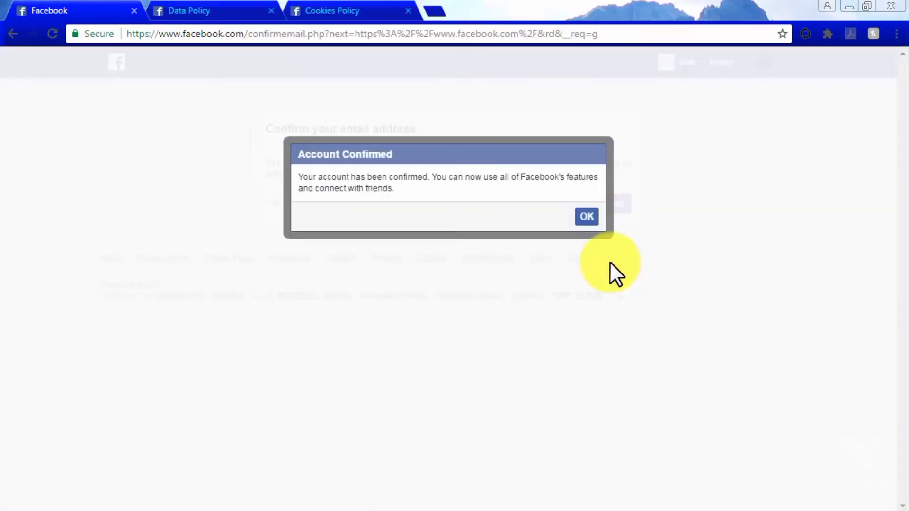
click(587, 222)
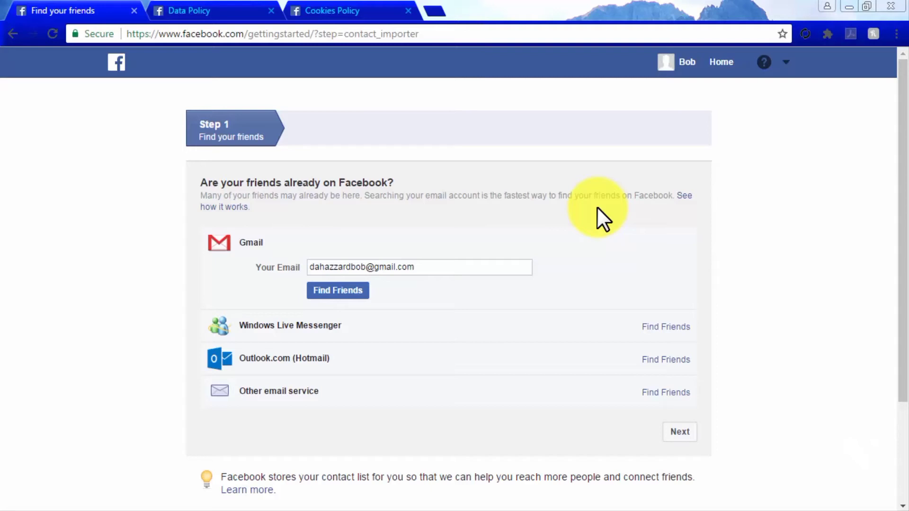
- Examine the Facebook Pages overview for businesses, covering audience building, messaging, Page management and Insights, down to the Page creation offer
click(784, 64)
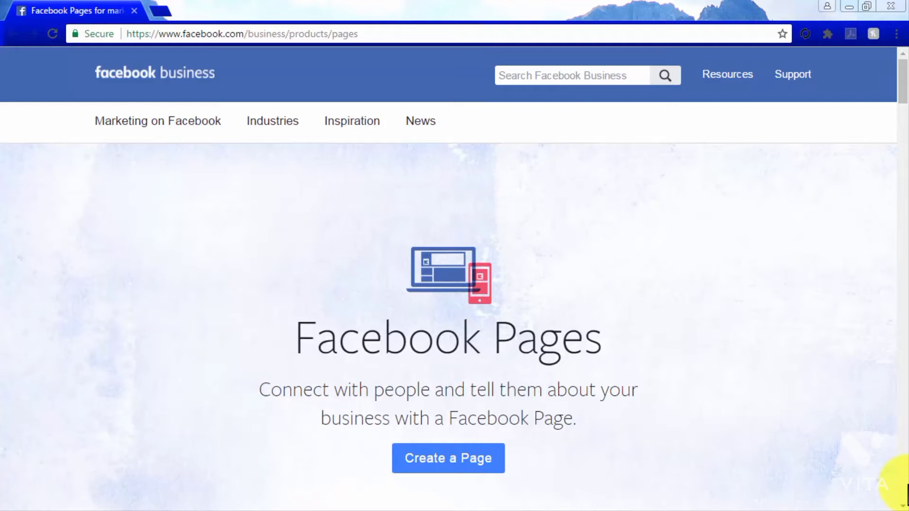
scroll(902, 488, down, 9)
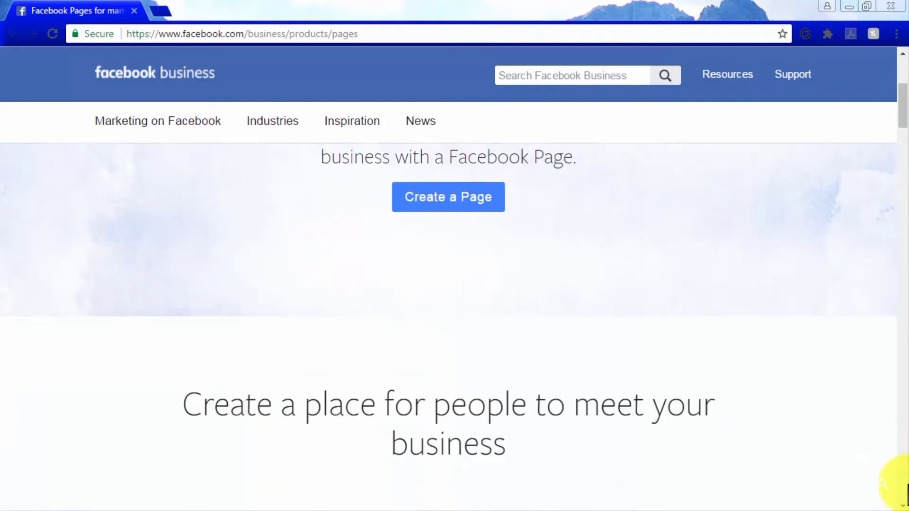
scroll(905, 488, down, 2)
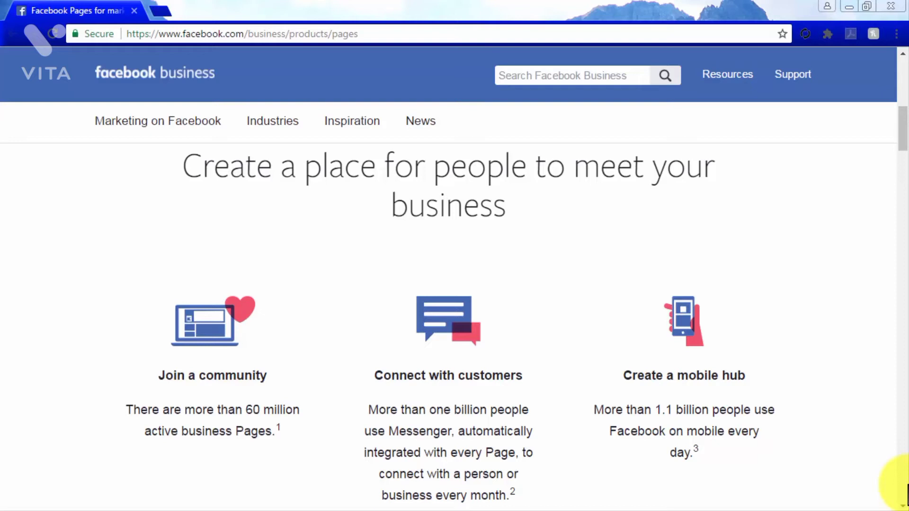
scroll(908, 492, down, 7)
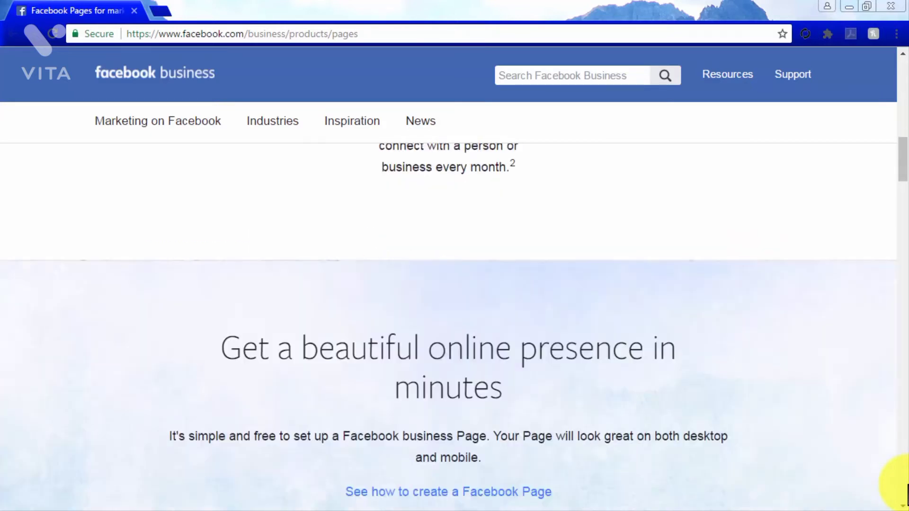
scroll(907, 492, down, 2)
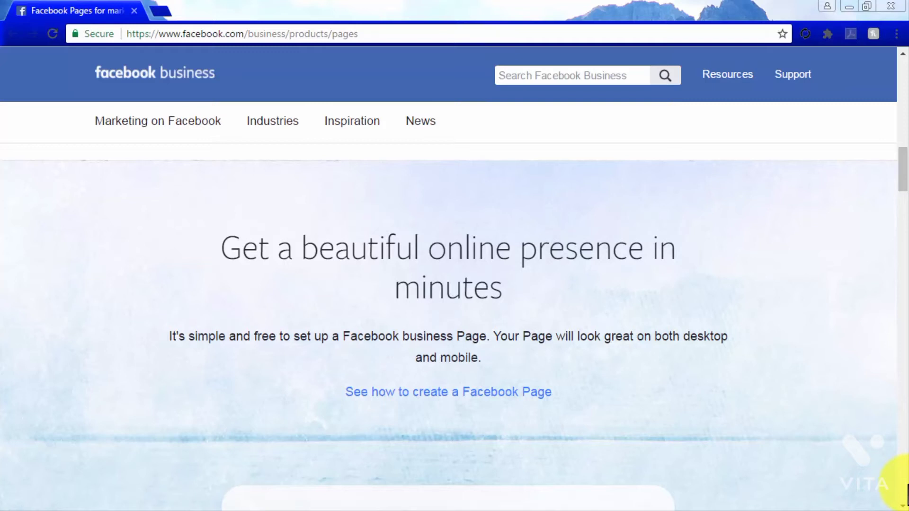
scroll(906, 495, down, 6)
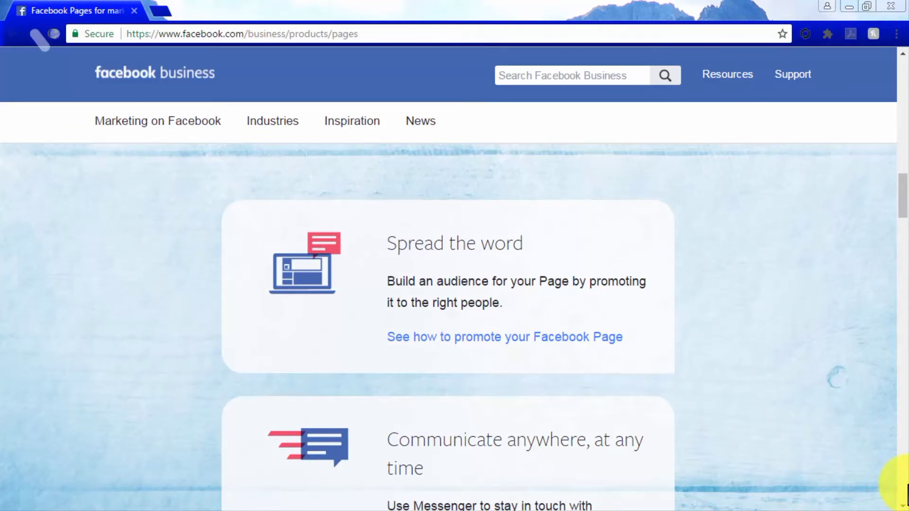
scroll(906, 494, down, 1)
scroll(907, 495, down, 2)
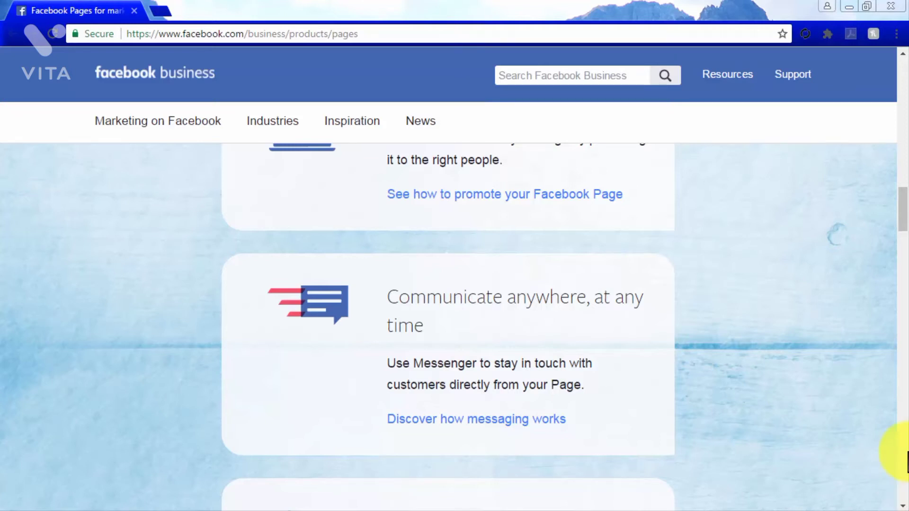
scroll(907, 454, down, 6)
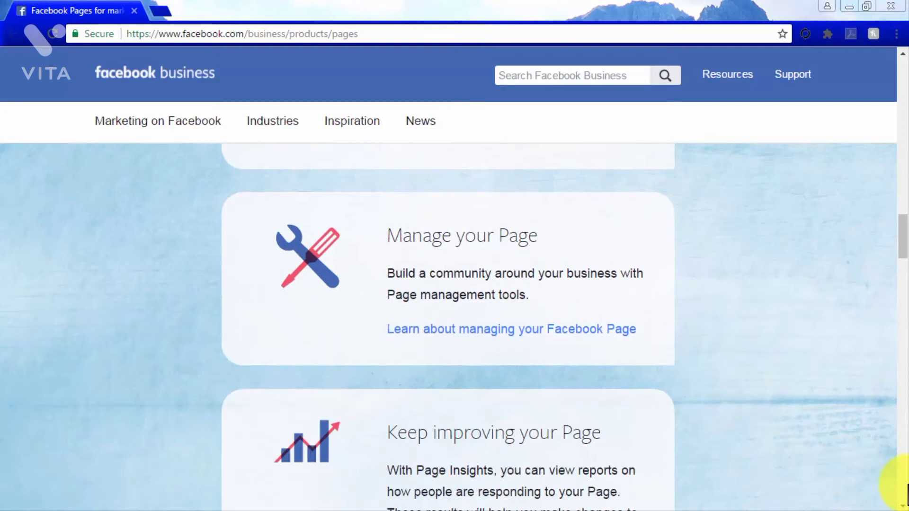
scroll(907, 495, down, 2)
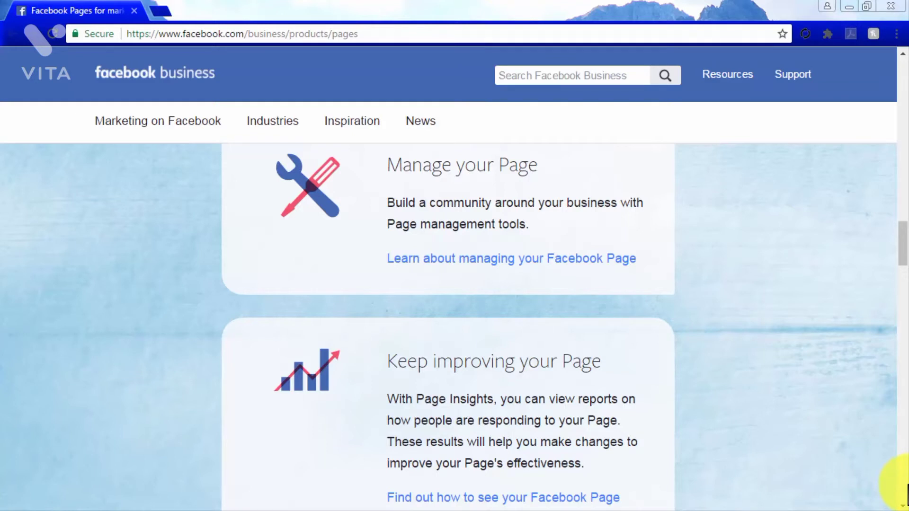
scroll(906, 493, down, 15)
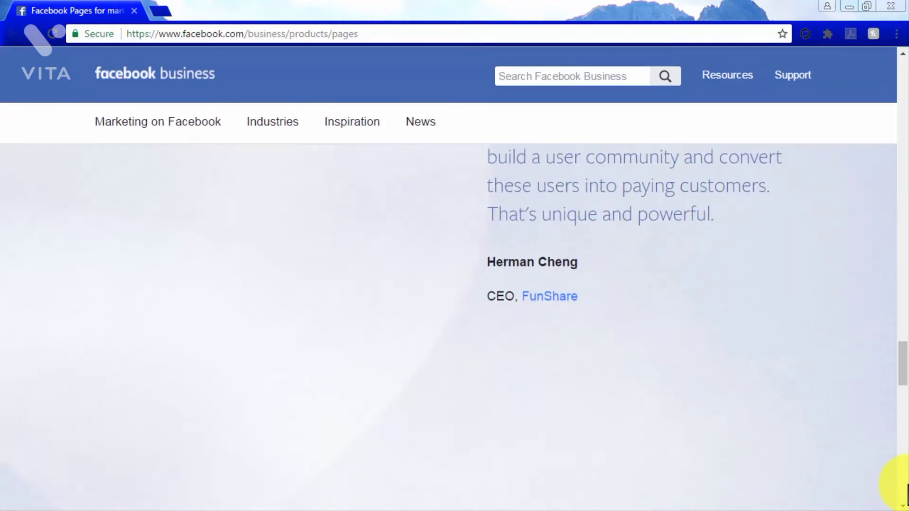
scroll(907, 492, down, 5)
scroll(907, 492, down, 2)
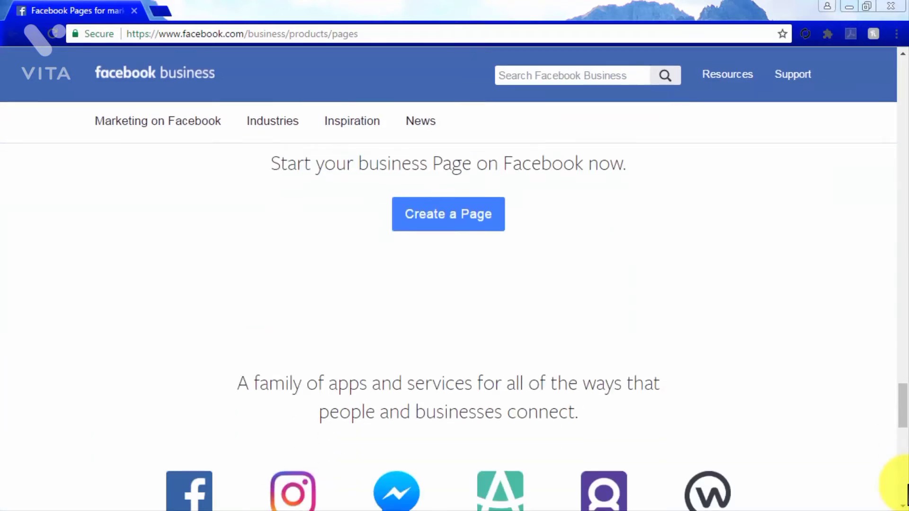
- Start creating a Page and examine the setup fields for Artist, Band or Public Figure, Local business or place, and Brand or product
click(473, 227)
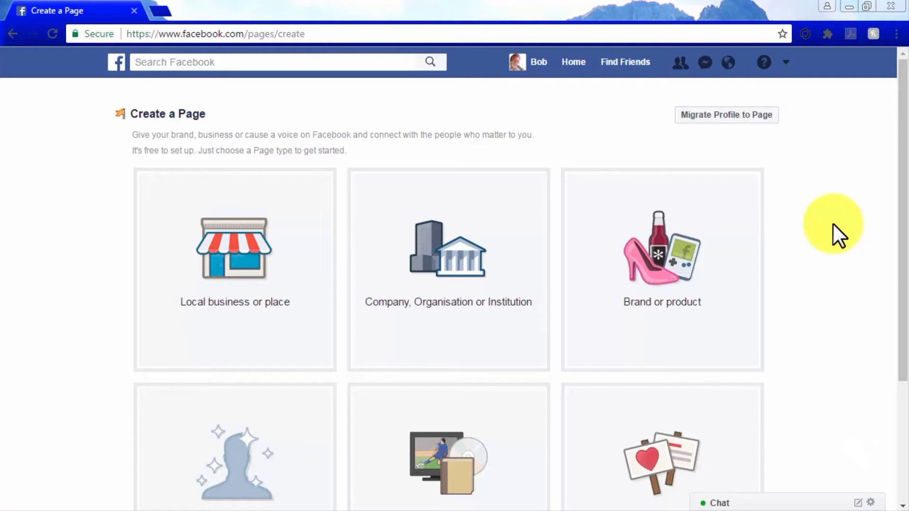
scroll(833, 224, down, 3)
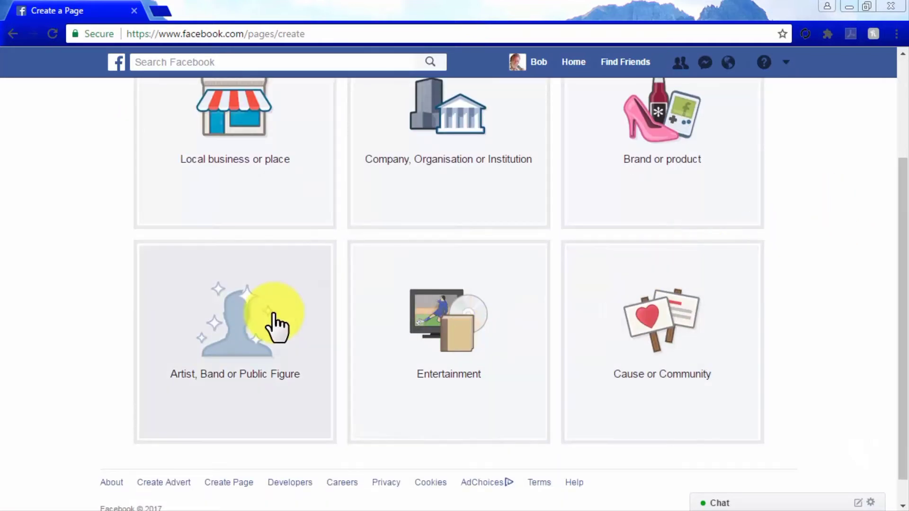
click(275, 325)
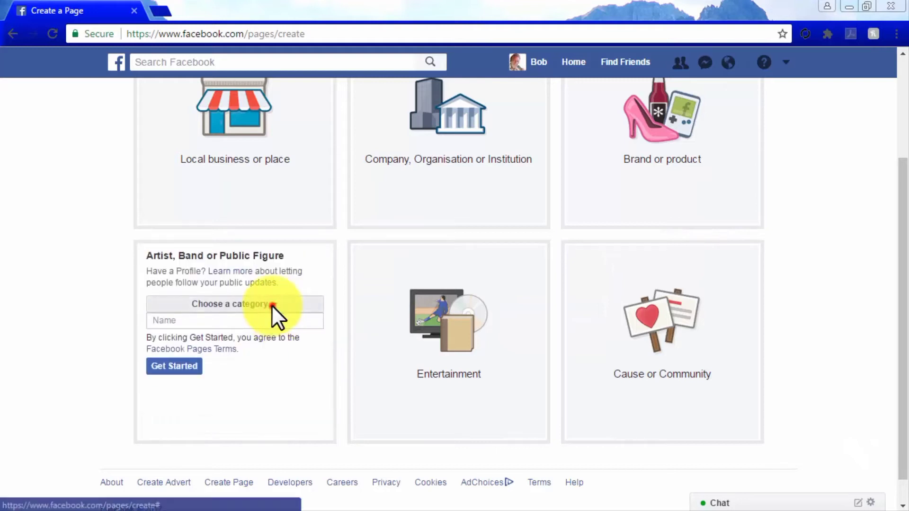
click(271, 305)
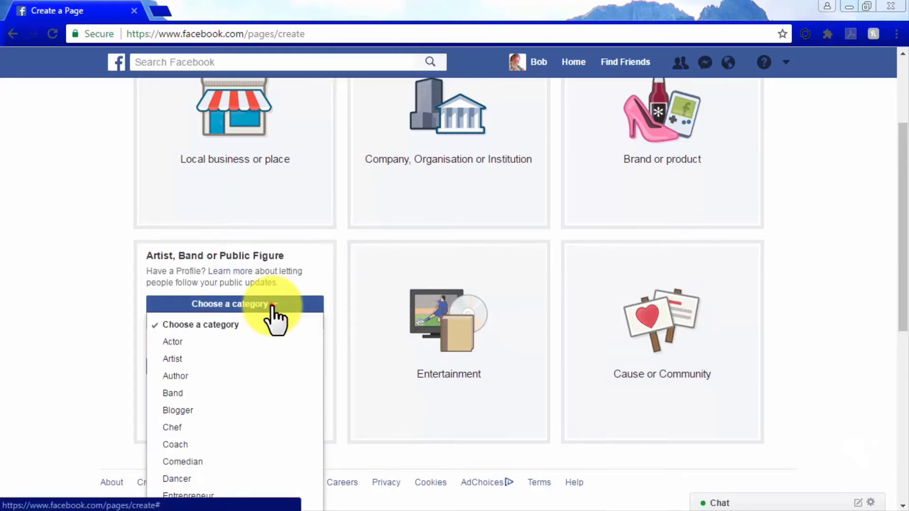
click(271, 305)
scroll(276, 190, up, 2)
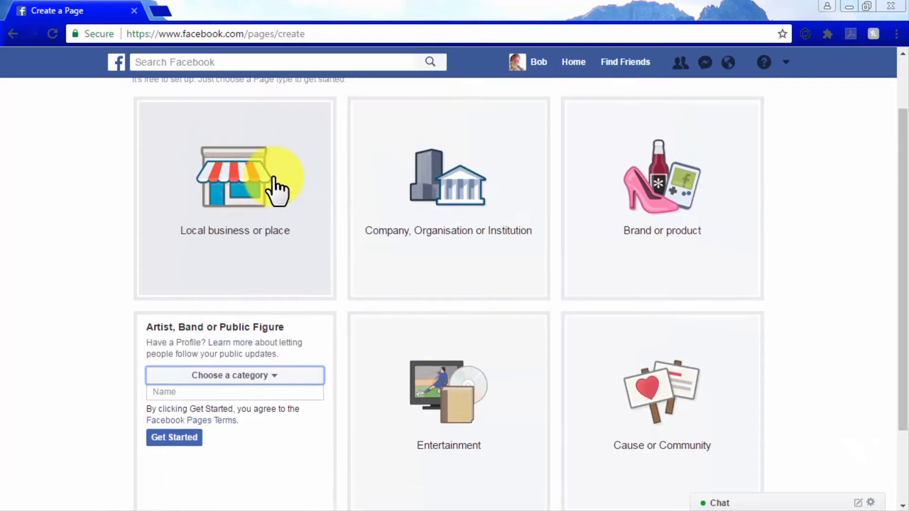
click(275, 187)
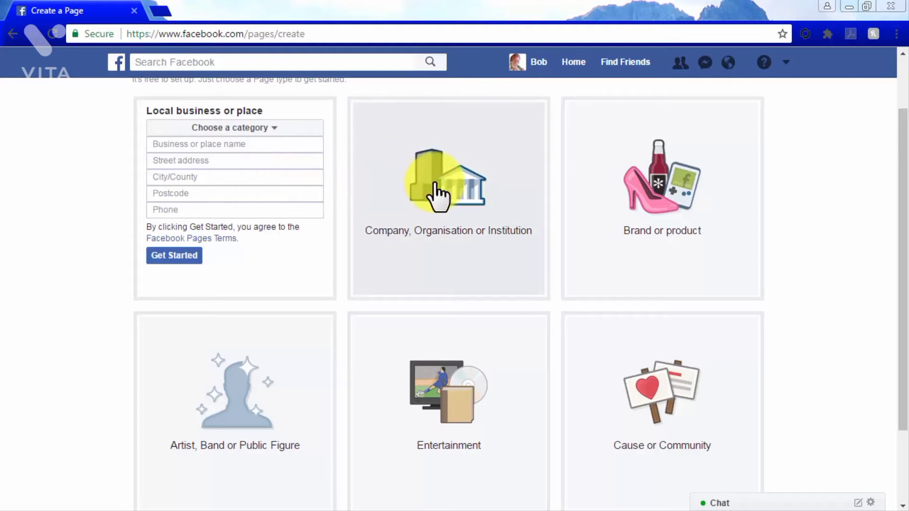
click(661, 198)
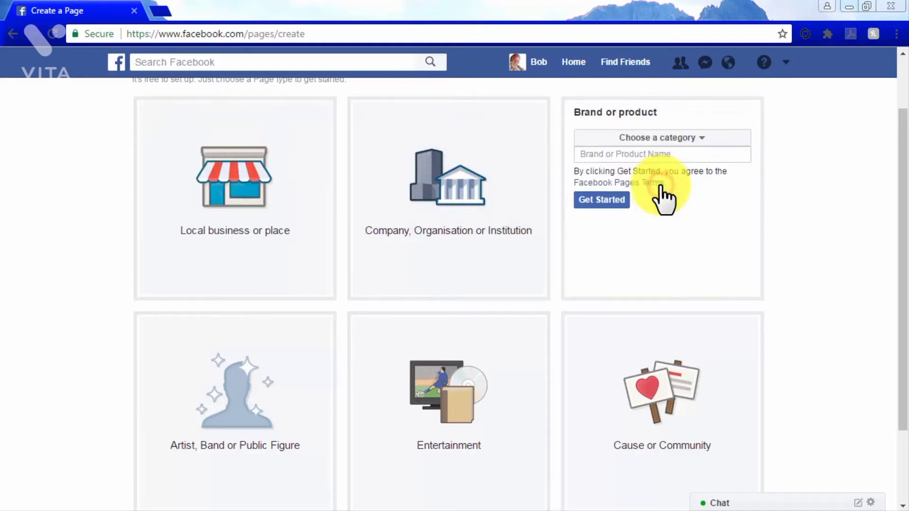
- Set the category of the new Brand or product Page to Website
click(692, 137)
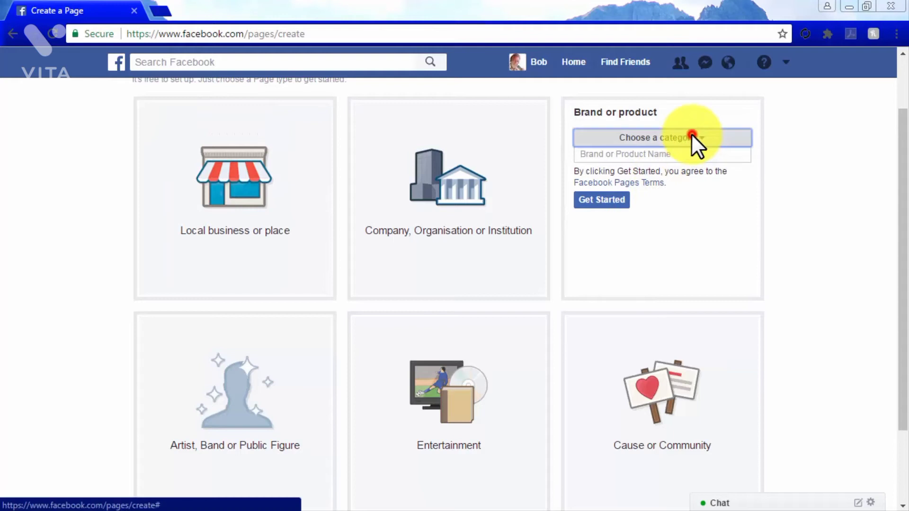
scroll(686, 199, down, 5)
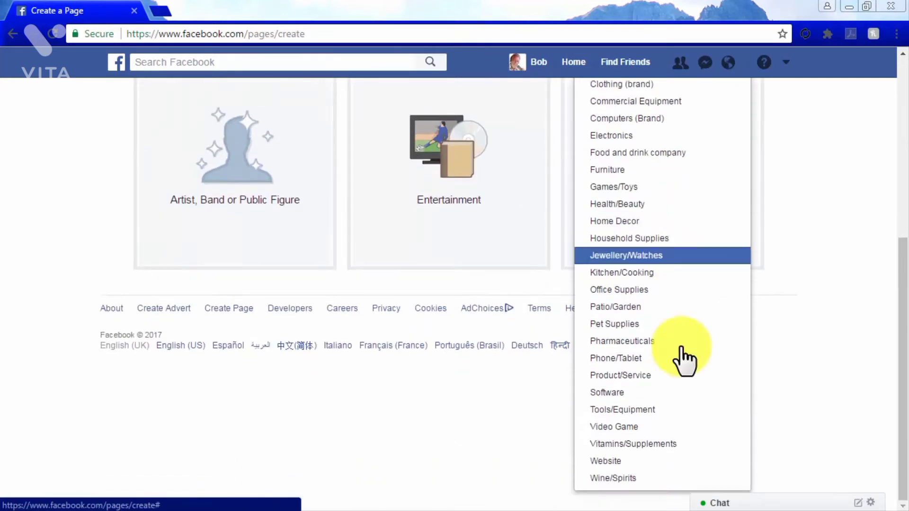
click(674, 459)
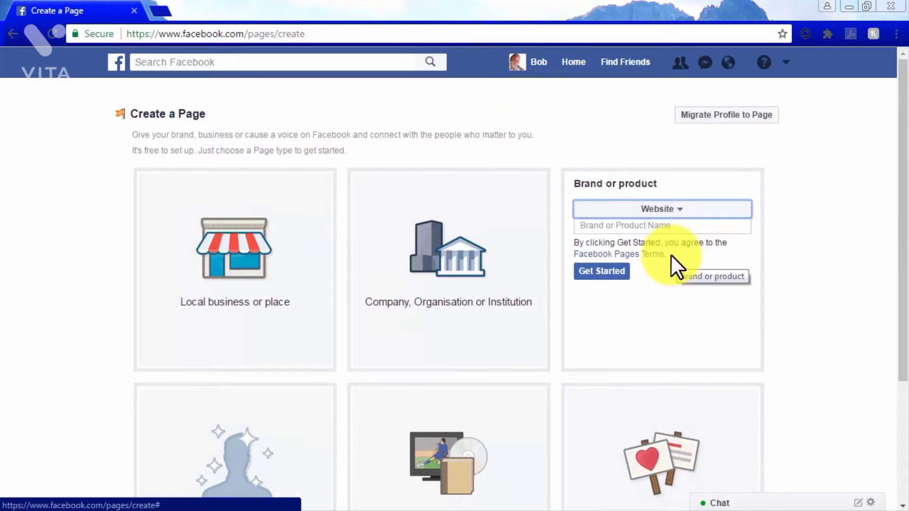
- Open the Facebook Pages Terms and examine them through the offers and promotions rules, then return to the Page creation form
click(637, 256)
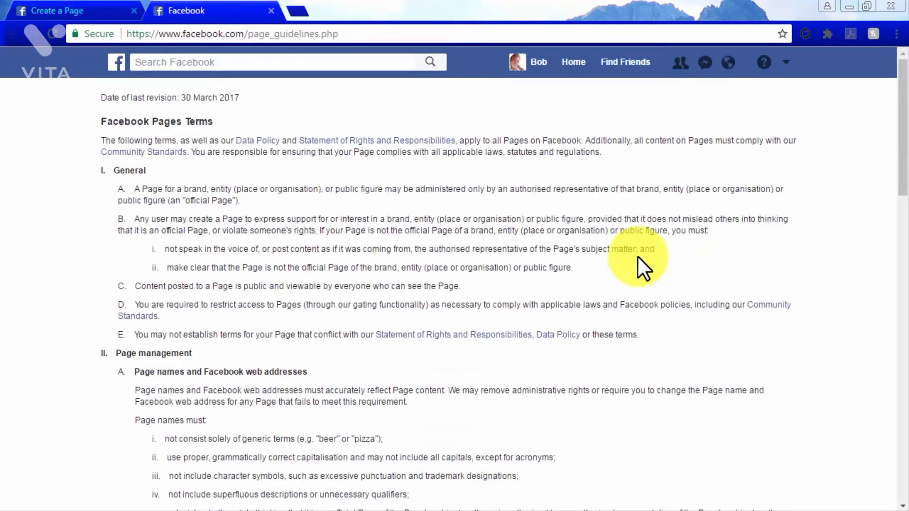
scroll(637, 255, down, 7)
scroll(638, 256, down, 15)
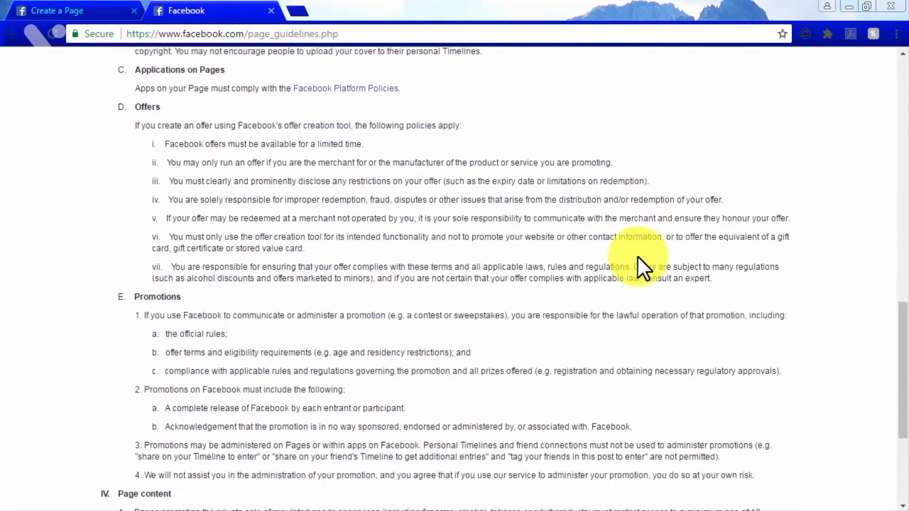
click(97, 8)
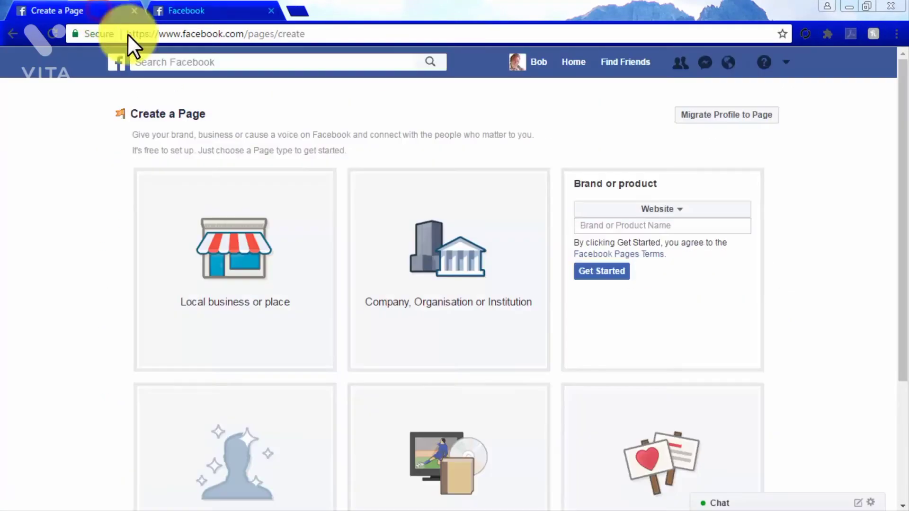
- Name the brand or product "Diabetes Care Made Easy" and create the Page
click(601, 223)
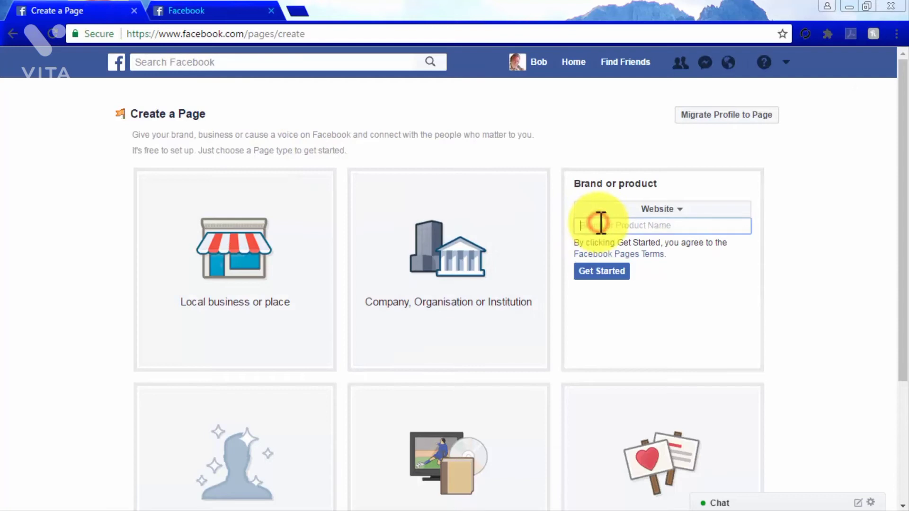
text(Diabetes Care Made Easy)
click(599, 271)
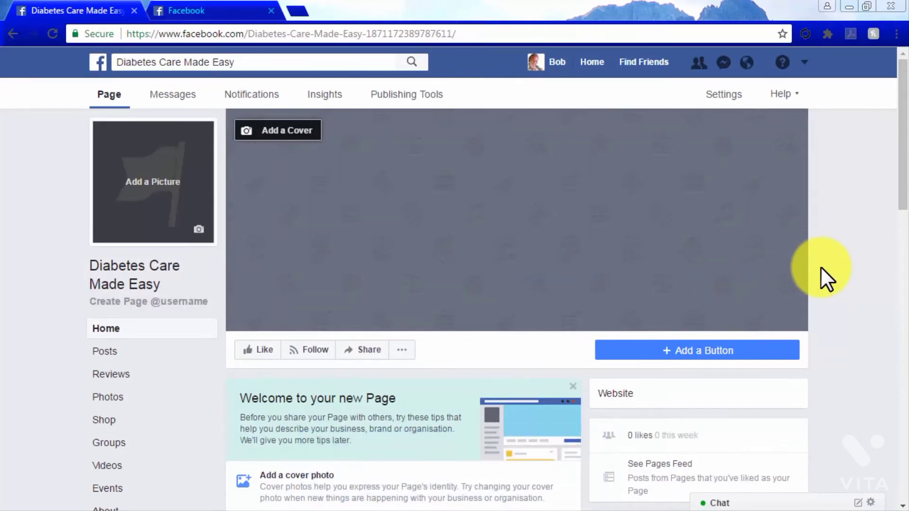
- Add the website diabetescaremadeeasy.com to the Page's About details and save it
scroll(820, 268, down, 4)
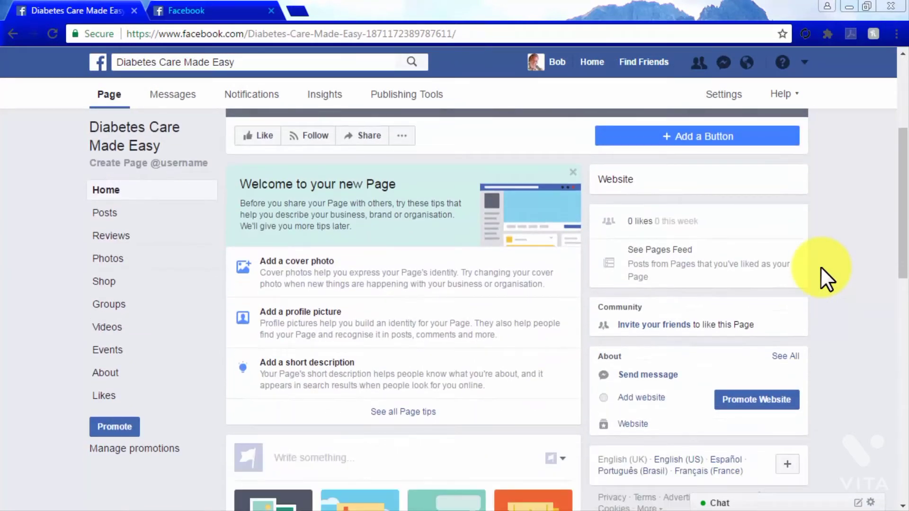
scroll(822, 269, down, 2)
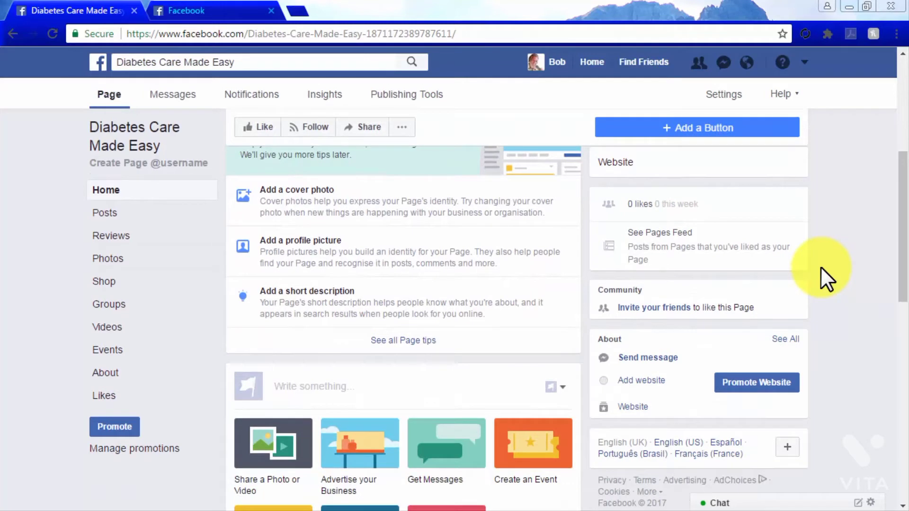
click(633, 380)
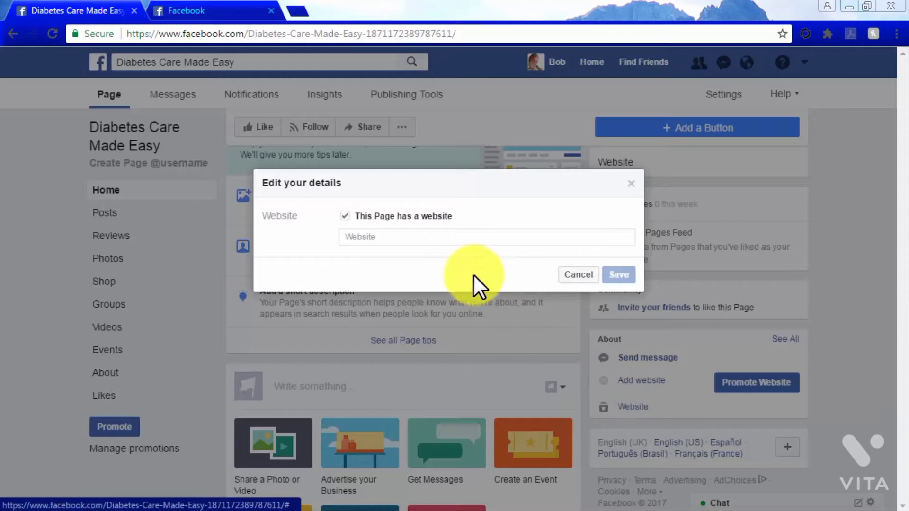
click(417, 240)
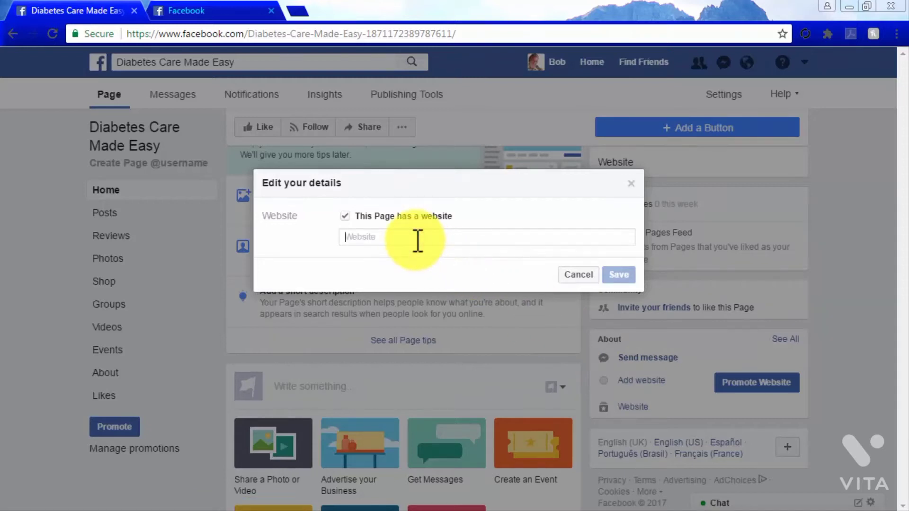
text(diabetescare)
text(madeeasy.com)
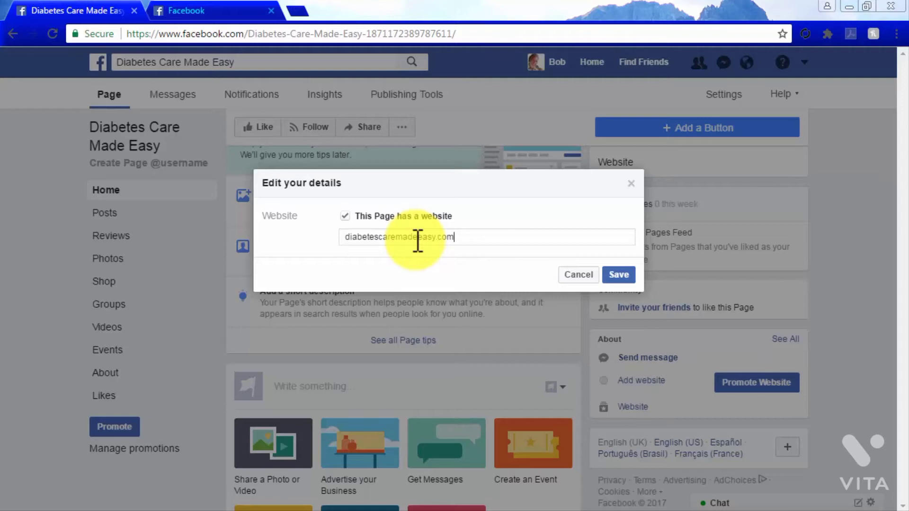
click(616, 273)
click(400, 258)
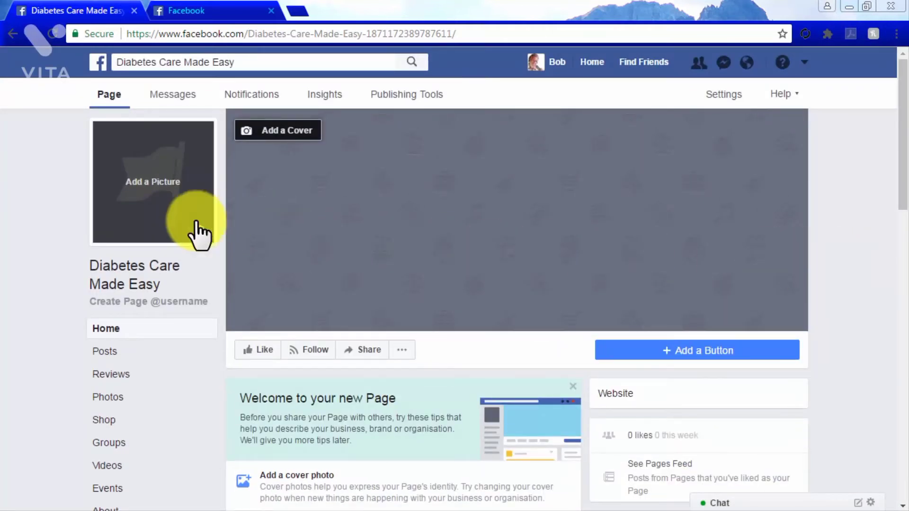
click(180, 220)
click(123, 280)
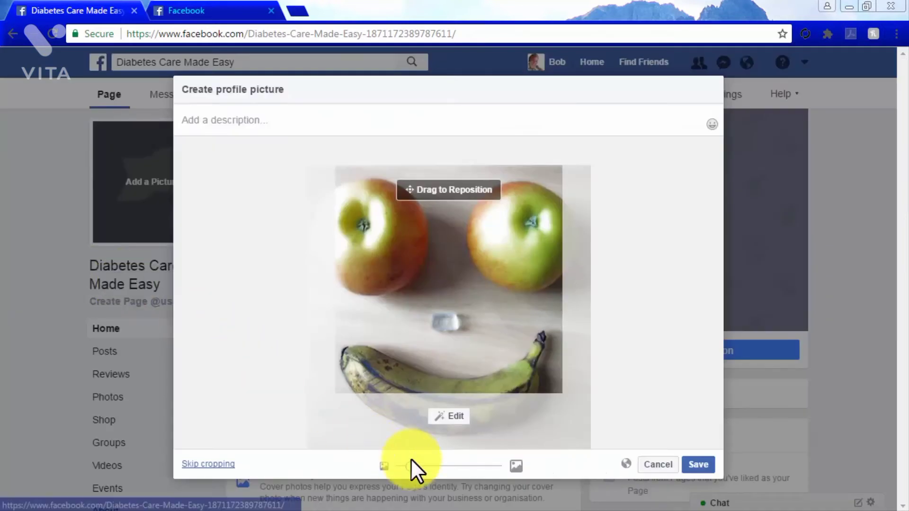
drag(414, 466, 396, 467)
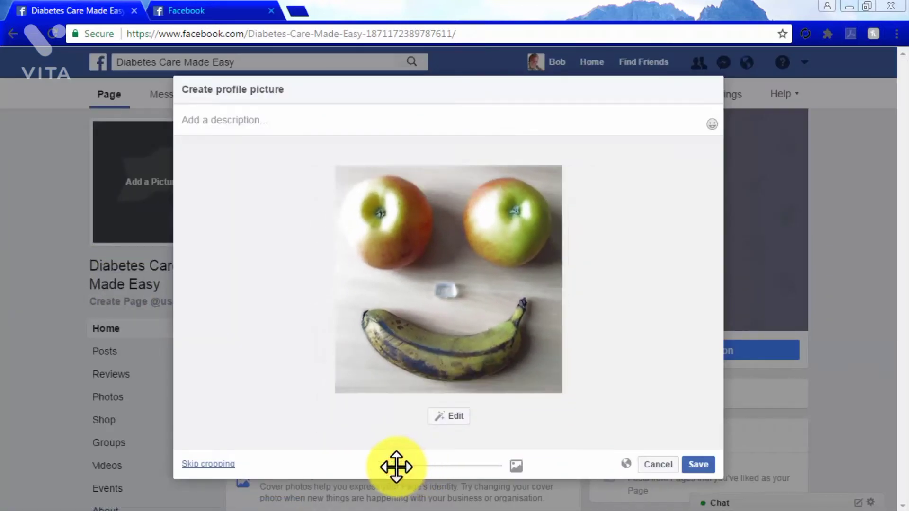
click(698, 466)
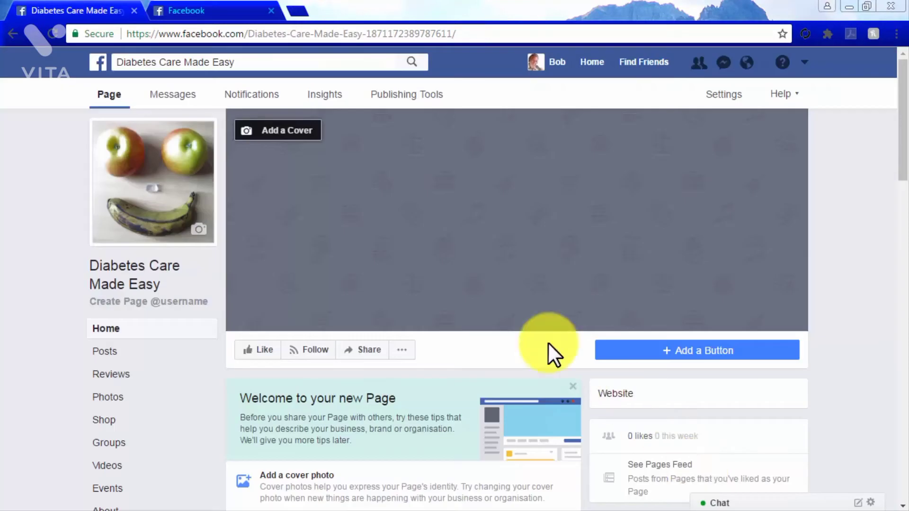
- Upload the lemonade pitcher photo as the Page's cover and save it
click(266, 135)
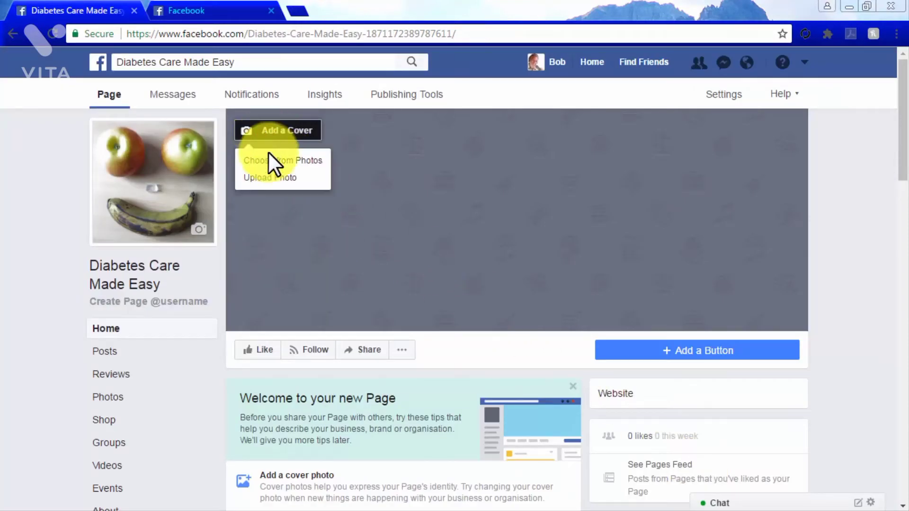
click(280, 181)
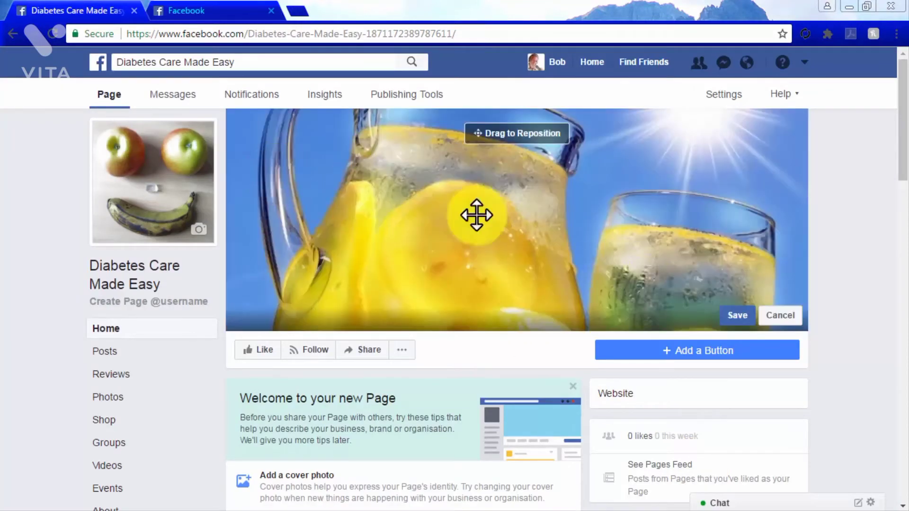
click(738, 315)
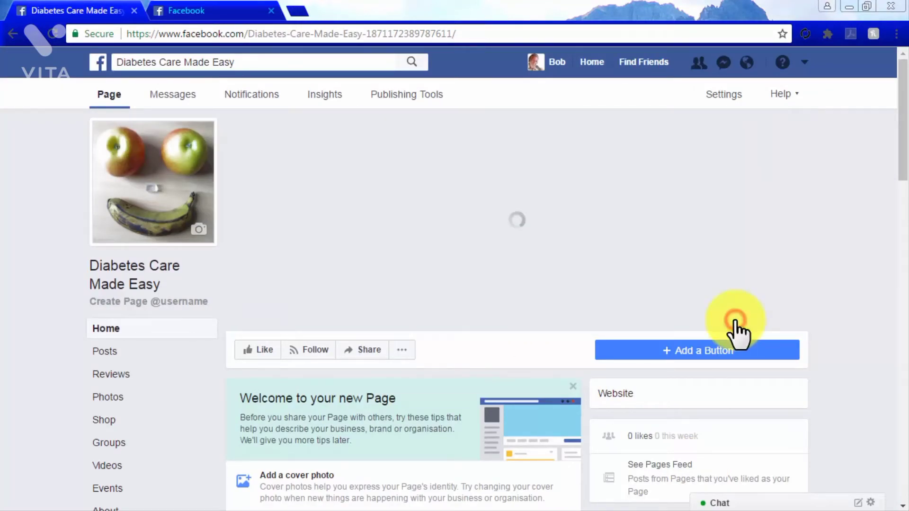
- Open the template choices in the Page's editing settings, examine the offered templates from Standard through Services, and leave without choosing one
click(734, 97)
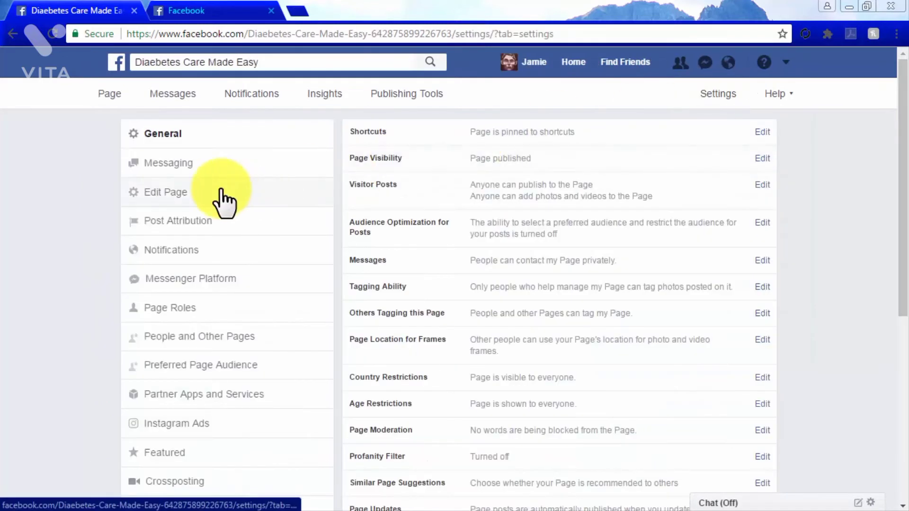
click(220, 190)
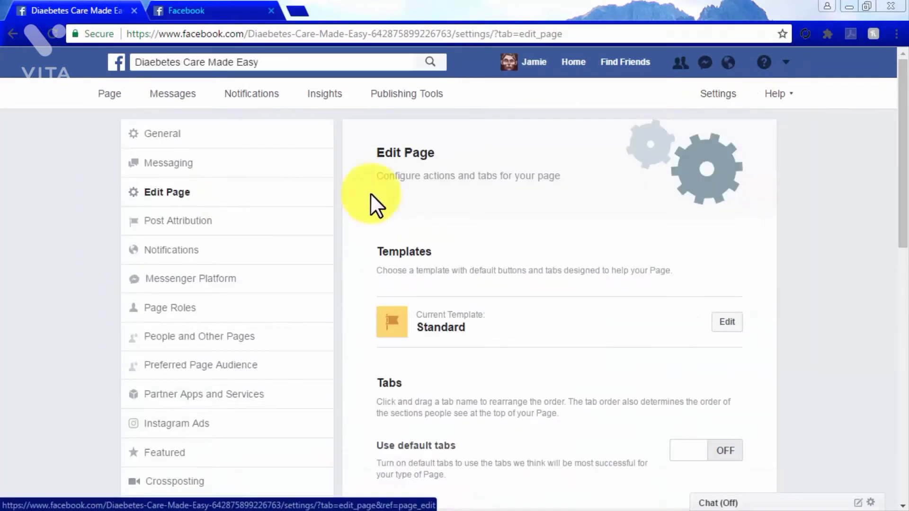
click(724, 325)
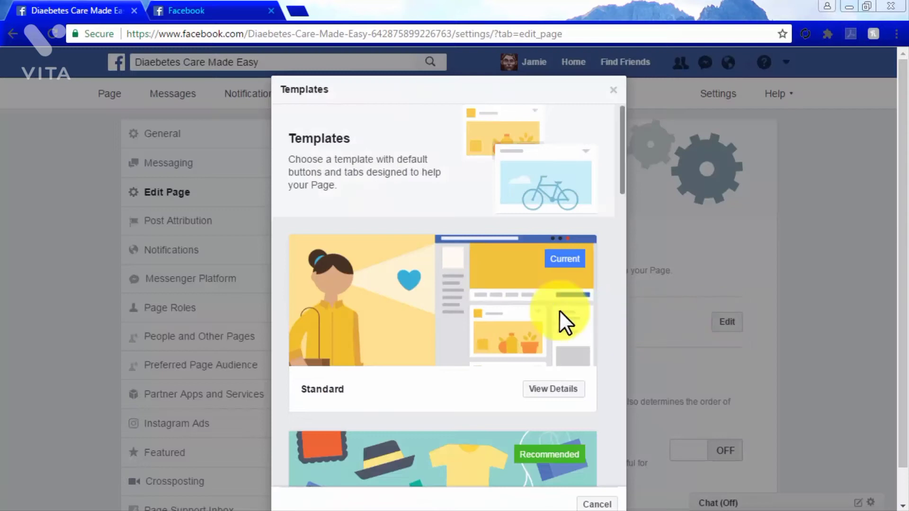
scroll(559, 311, down, 3)
scroll(559, 311, down, 5)
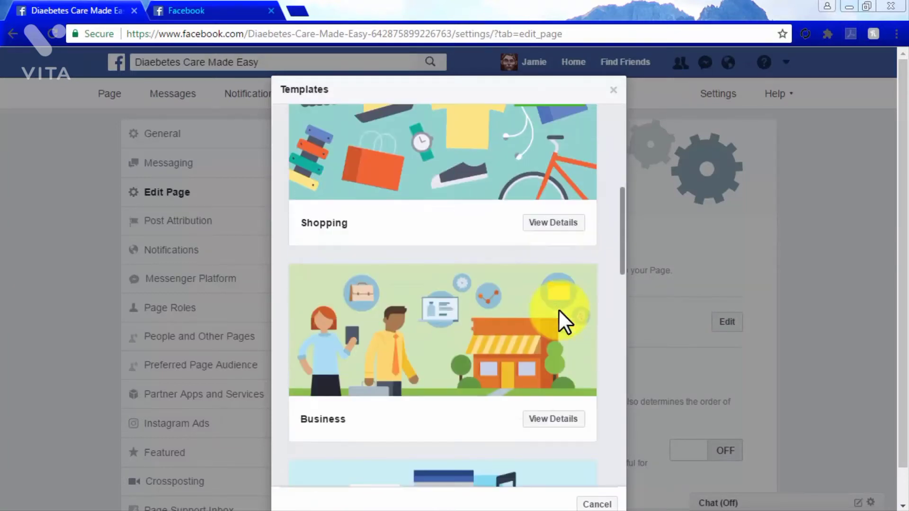
scroll(558, 309, down, 13)
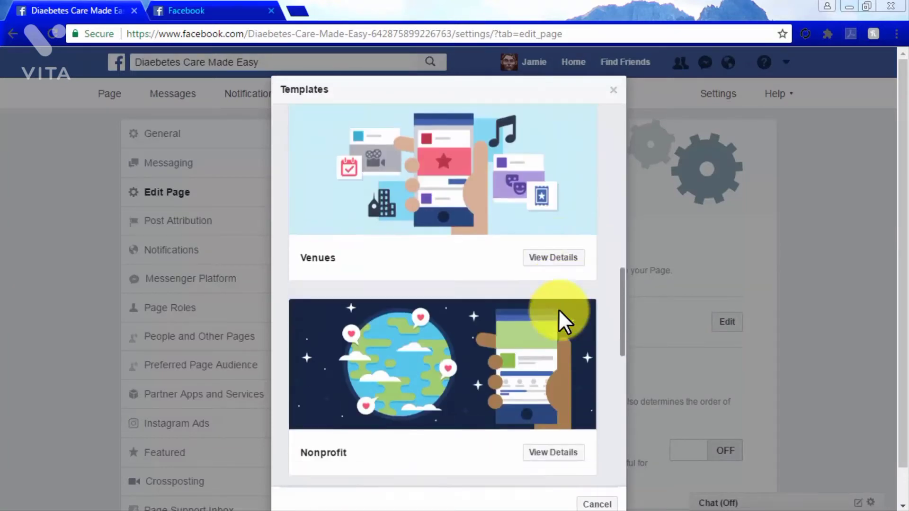
scroll(558, 309, down, 4)
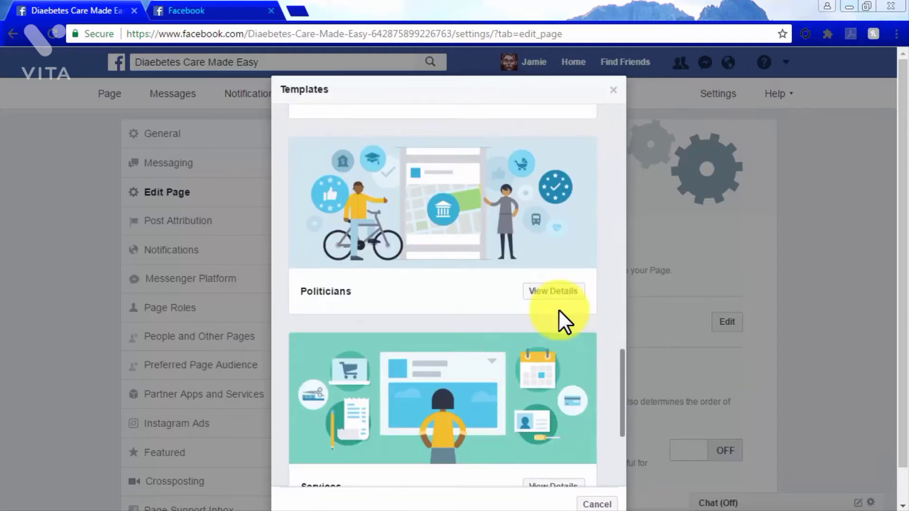
click(613, 89)
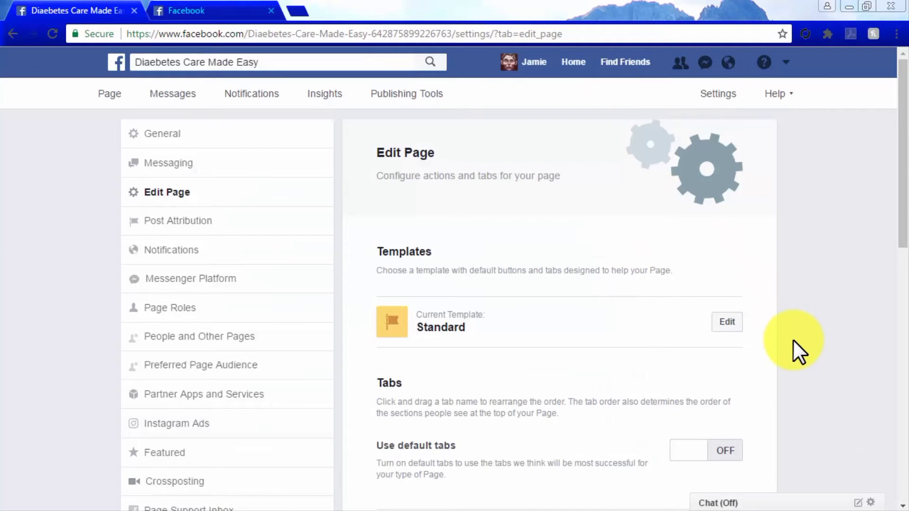
- Examine the default tabs option and the list of Page tabs from Home to Events
scroll(794, 340, down, 5)
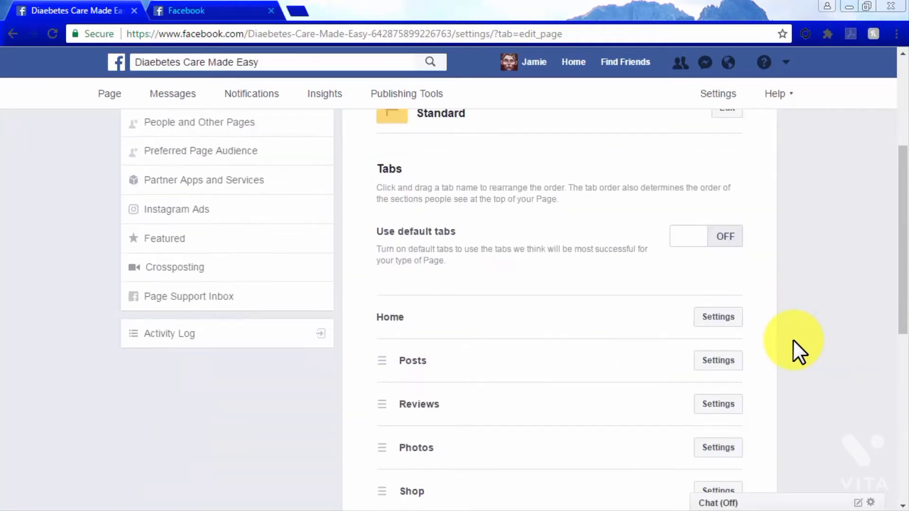
scroll(795, 341, down, 3)
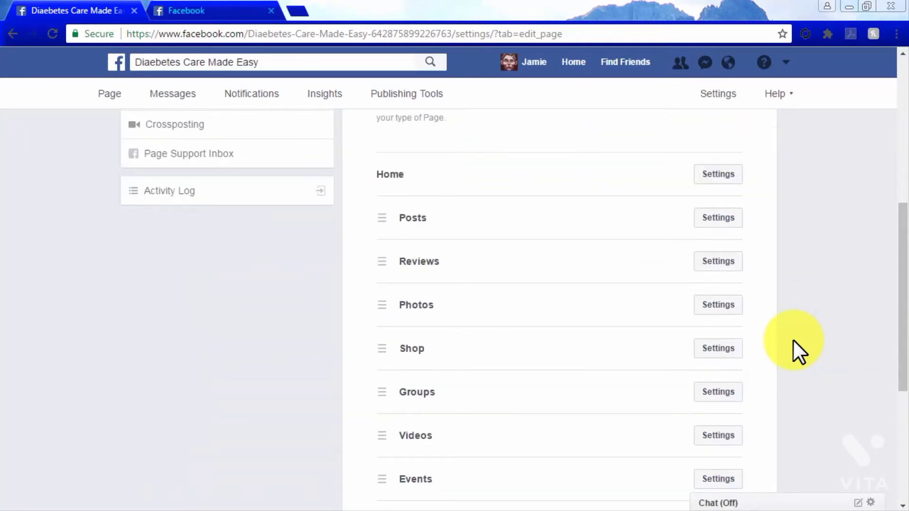
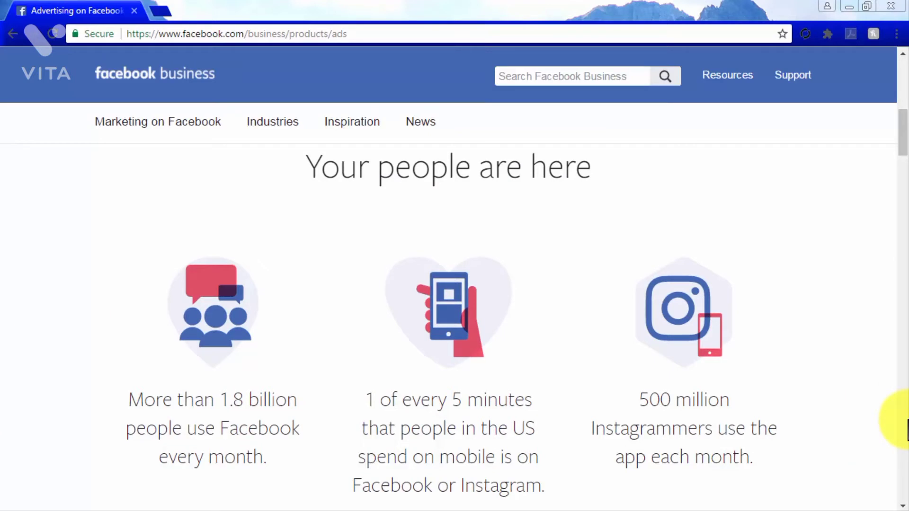
- Read the Facebook adverts overview from audience size through advert reporting, and the introduction to choosing an audience
scroll(908, 429, down, 9)
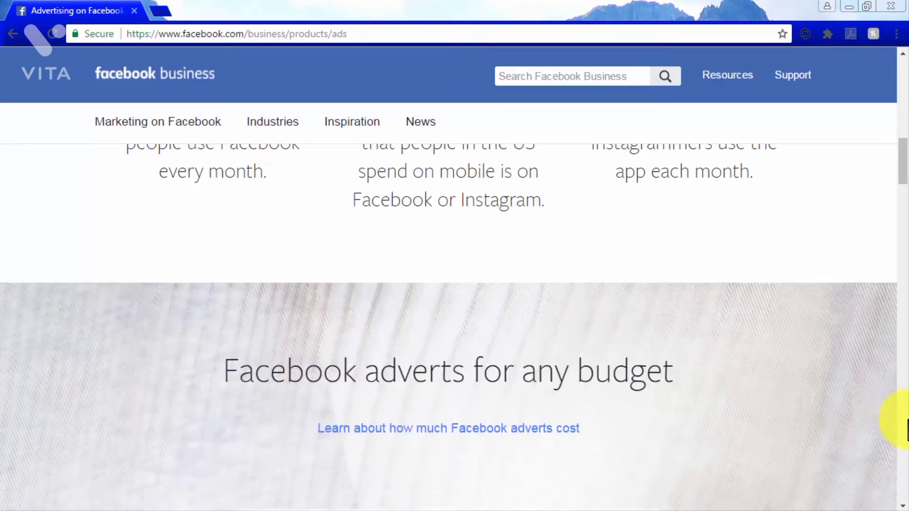
scroll(907, 428, down, 3)
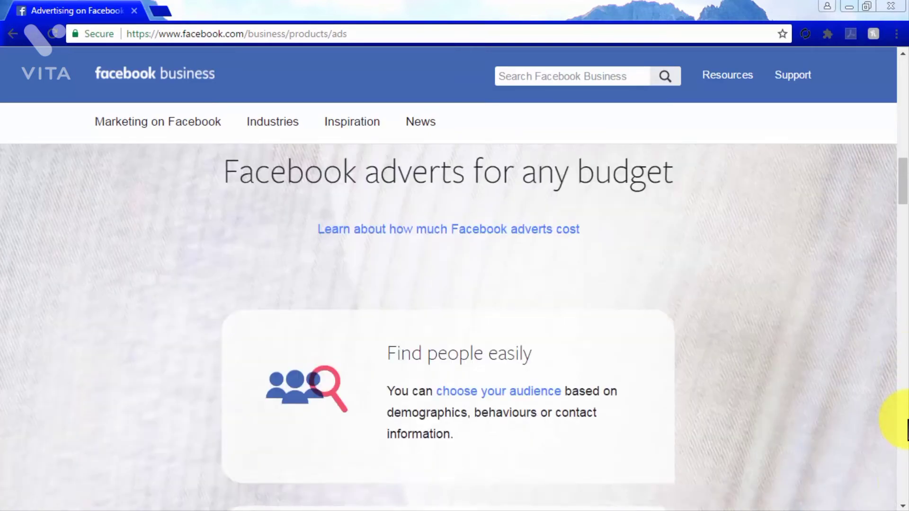
scroll(907, 429, down, 1)
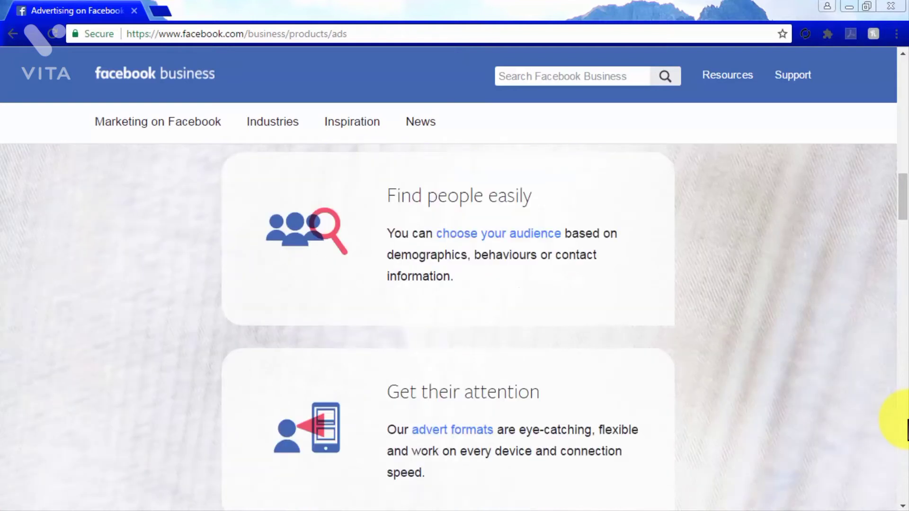
scroll(907, 428, down, 10)
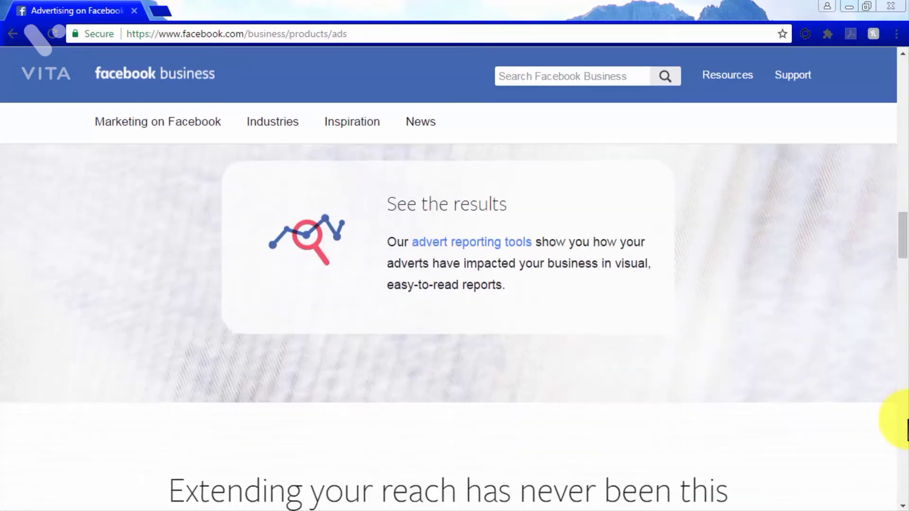
scroll(907, 429, down, 3)
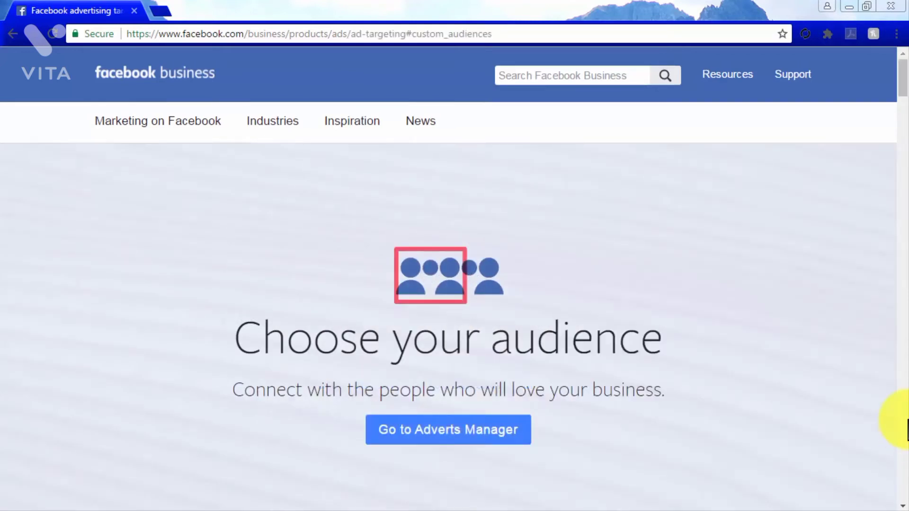
scroll(907, 430, down, 10)
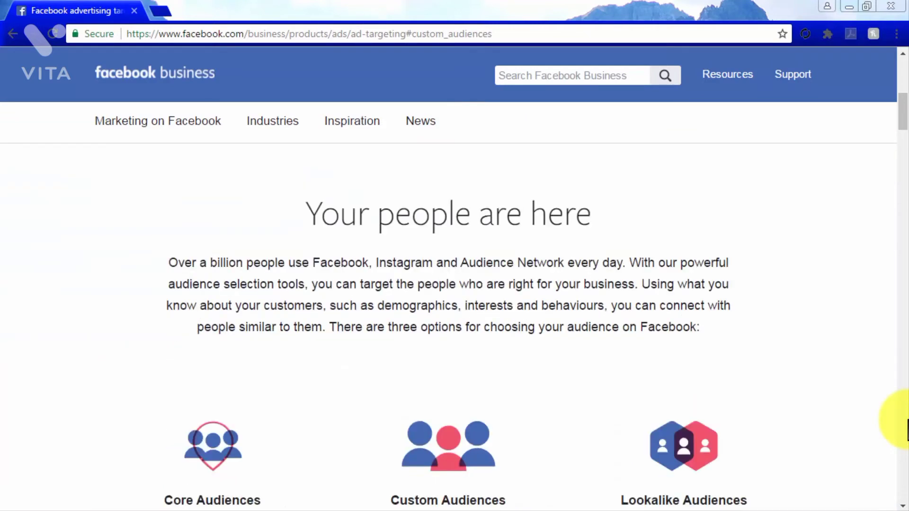
scroll(908, 430, down, 2)
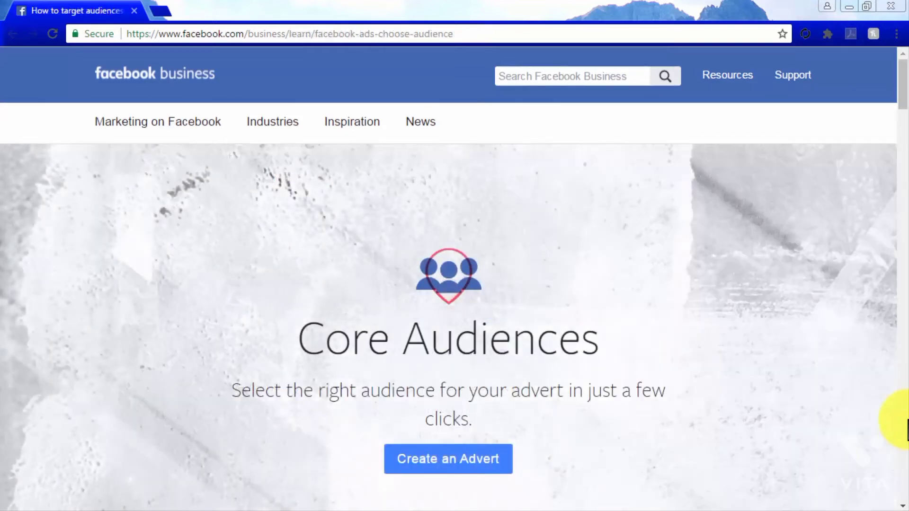
- Read the Core Audiences page, including the location, demographics, interests and behaviour targeting options
scroll(908, 430, down, 2)
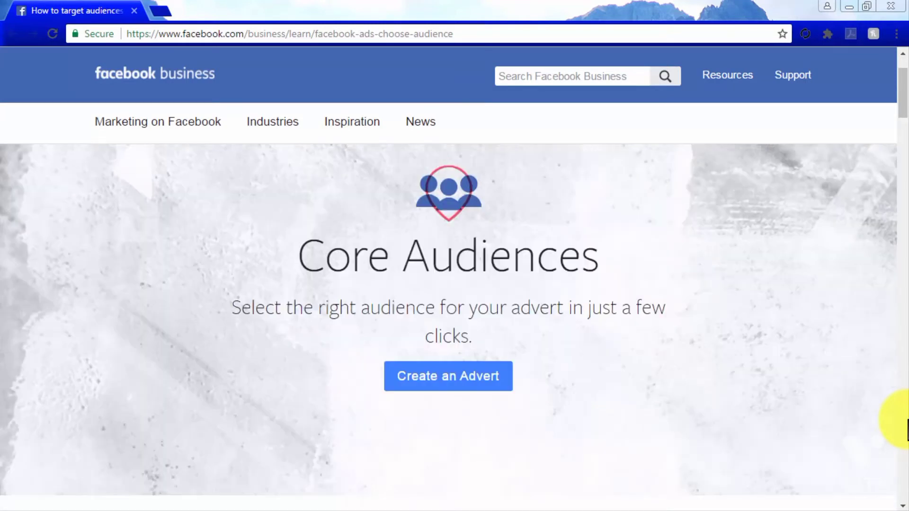
scroll(907, 429, down, 7)
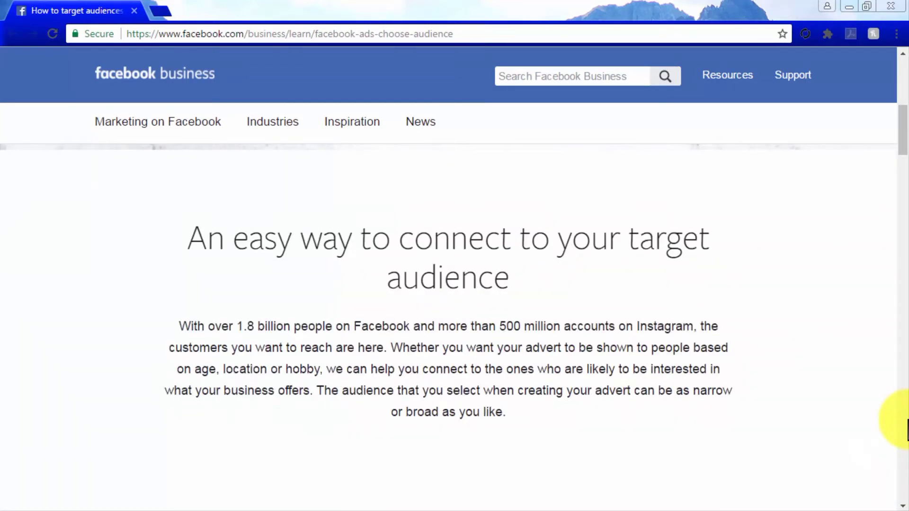
scroll(907, 430, down, 6)
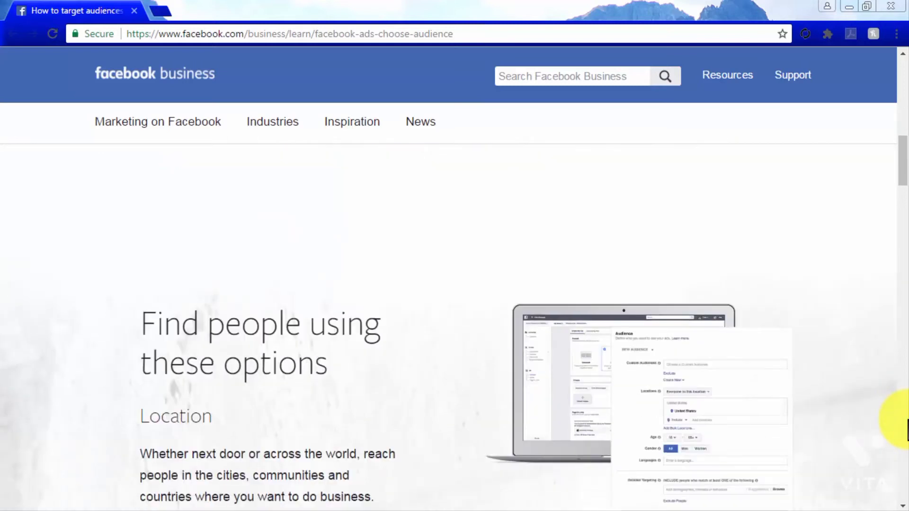
scroll(907, 430, down, 3)
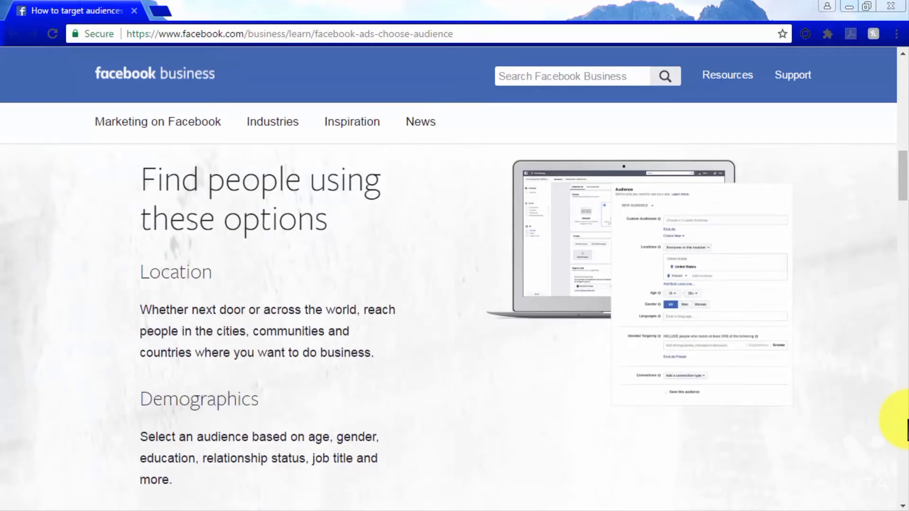
scroll(907, 430, down, 6)
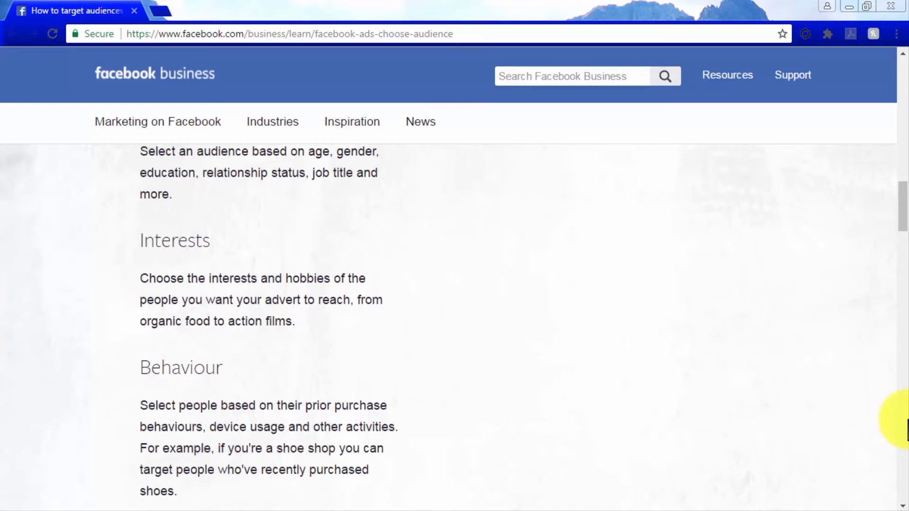
scroll(907, 430, down, 5)
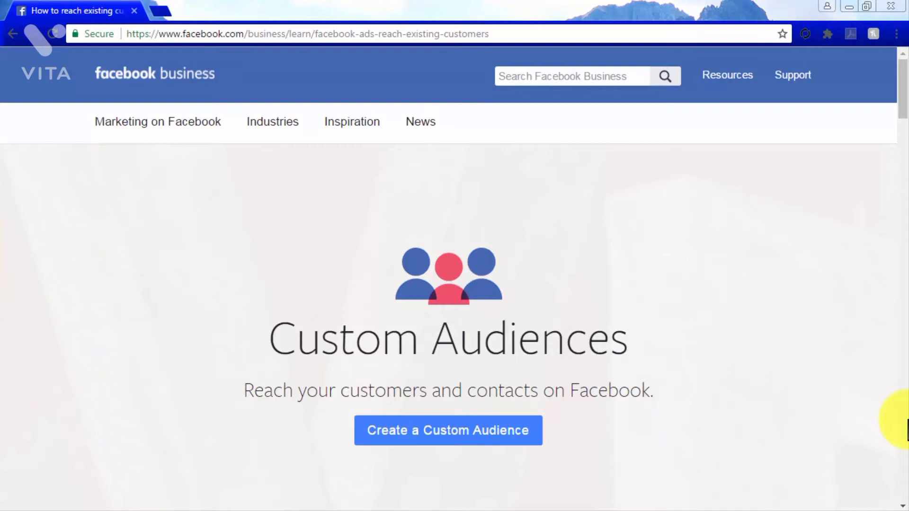
- Examine the Custom Audiences page and its three sources: contact lists, website visitors and app users
scroll(907, 430, down, 7)
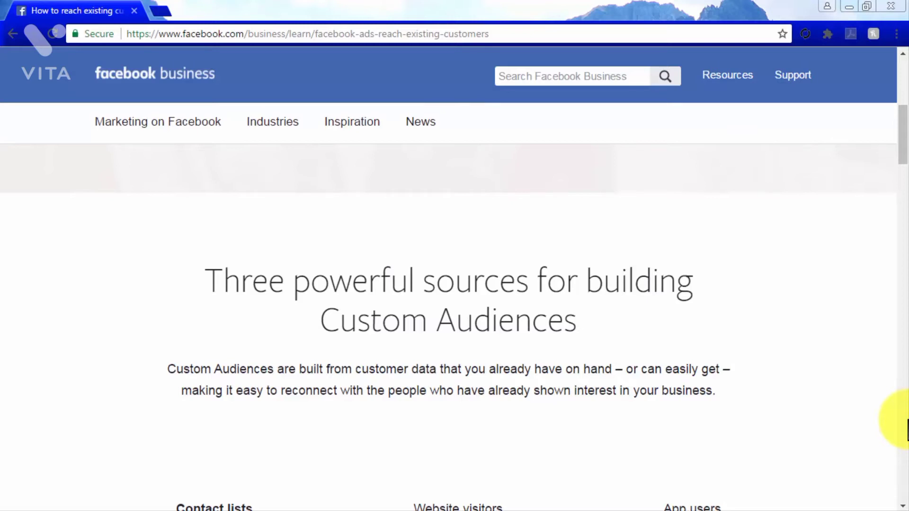
scroll(907, 430, down, 8)
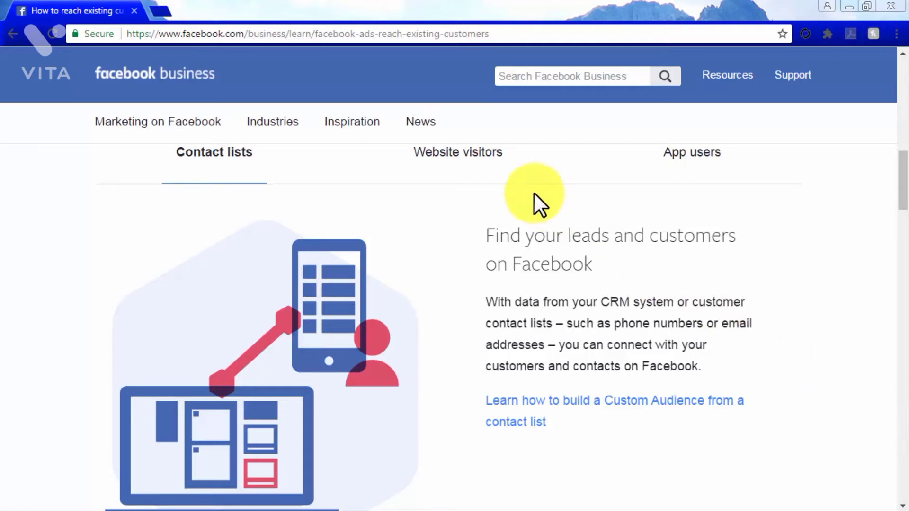
click(480, 161)
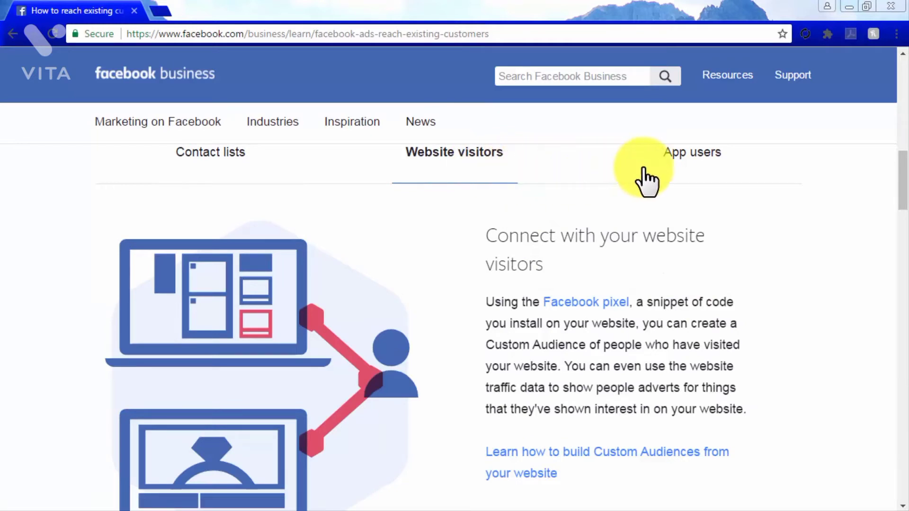
click(696, 166)
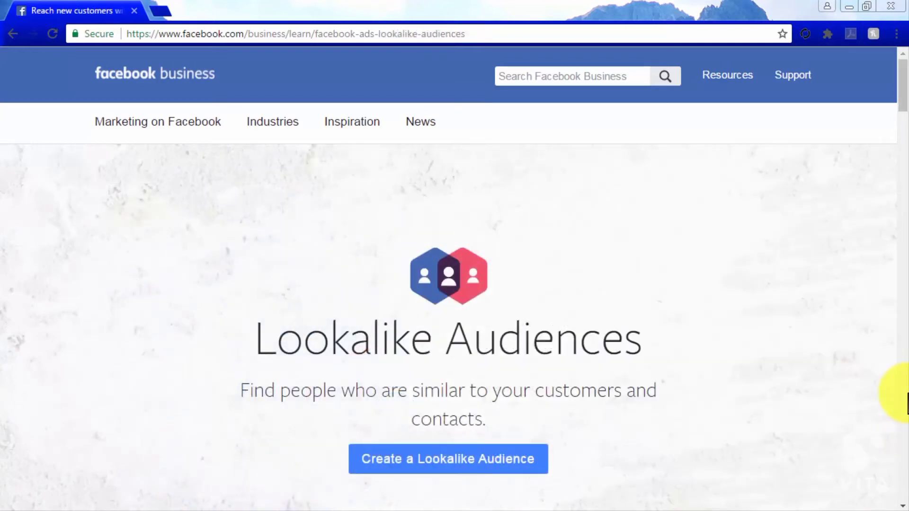
- Read the Lookalike Audiences page from its introduction through the customer testimonial
scroll(906, 403, down, 8)
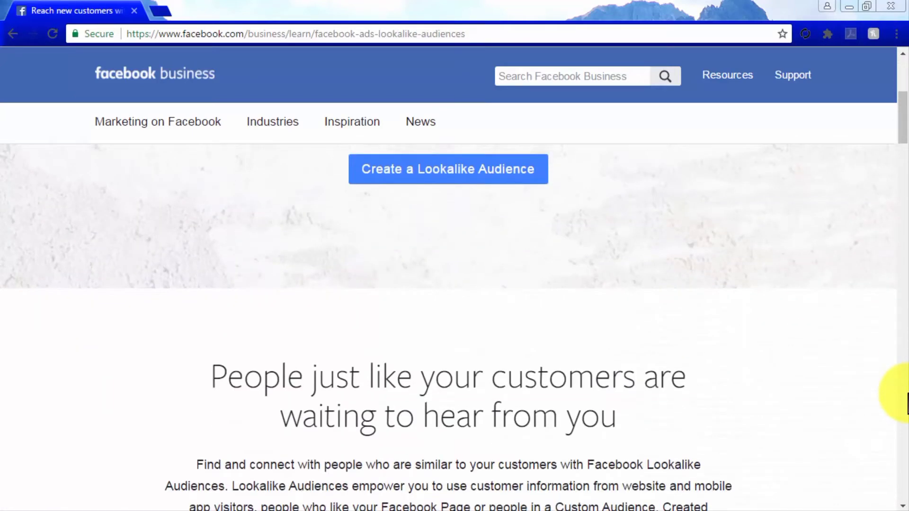
scroll(907, 403, down, 2)
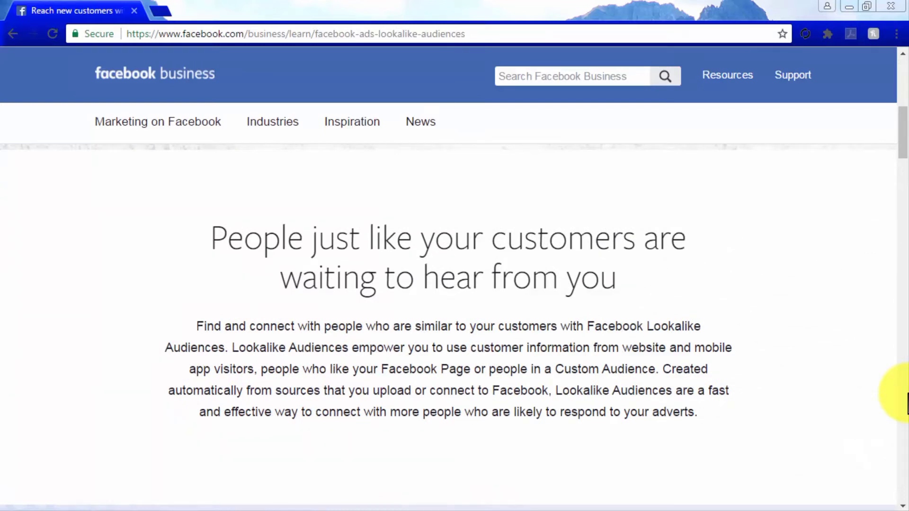
scroll(907, 403, down, 8)
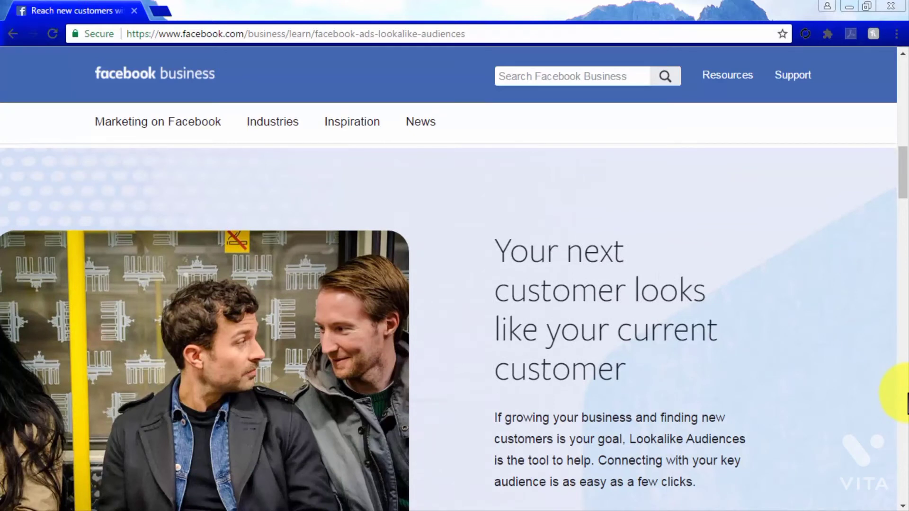
scroll(907, 404, down, 15)
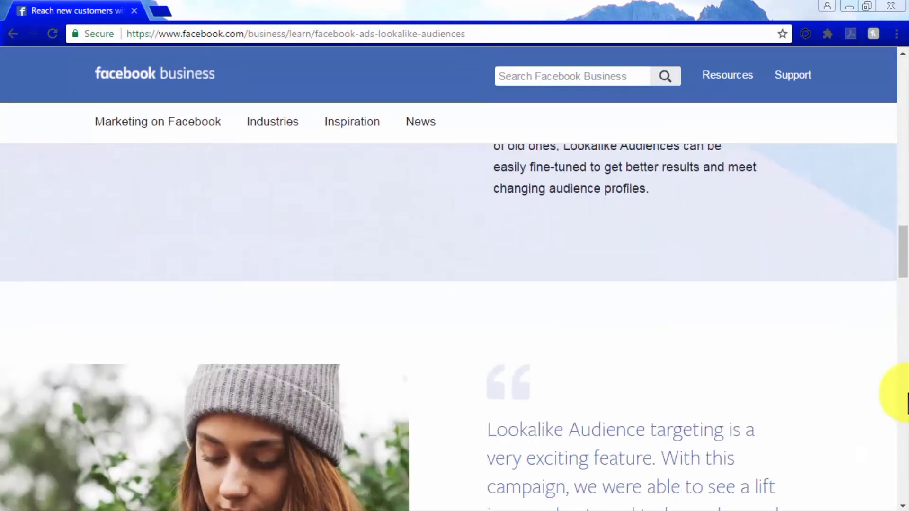
scroll(906, 402, down, 3)
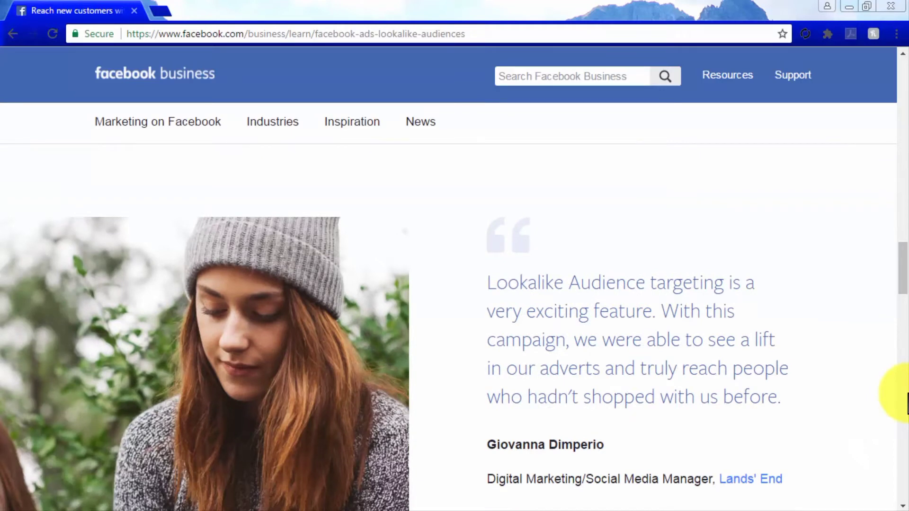
scroll(907, 402, down, 10)
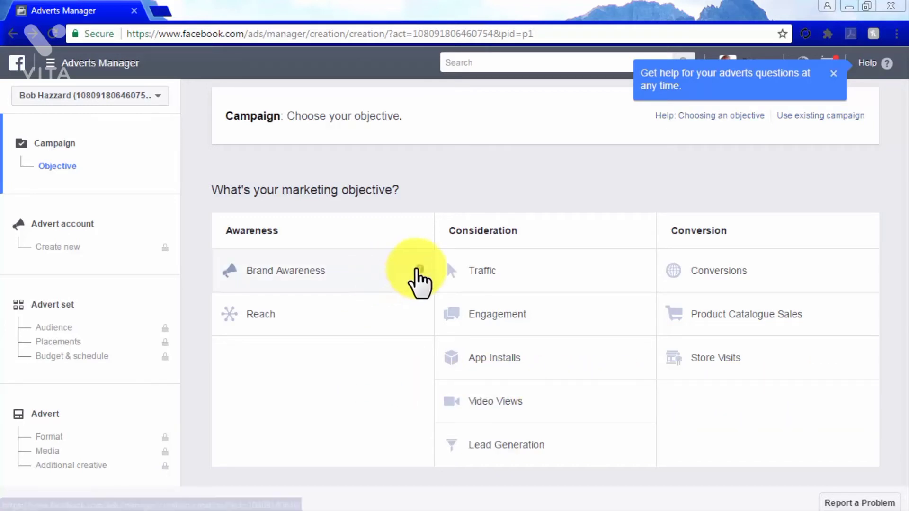
- Choose Traffic as the campaign's marketing objective and continue to the advert account setup
mouse_move(417, 269)
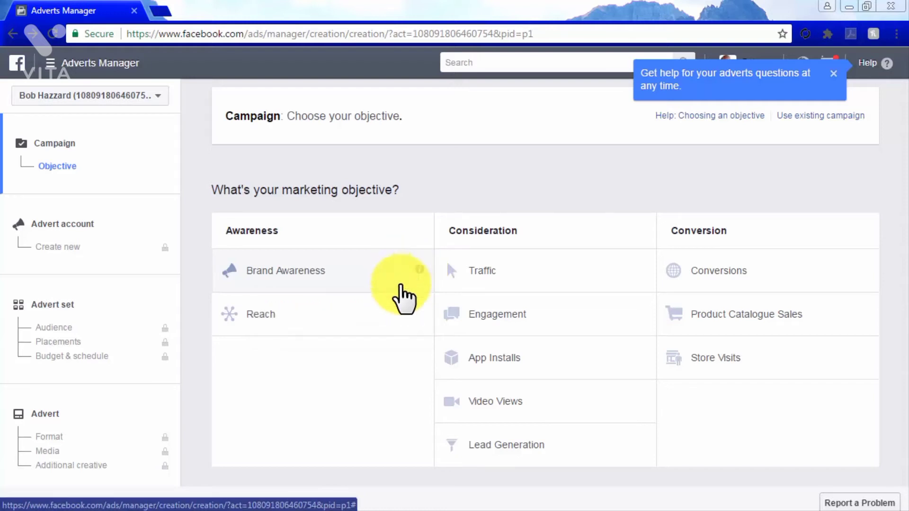
mouse_move(422, 313)
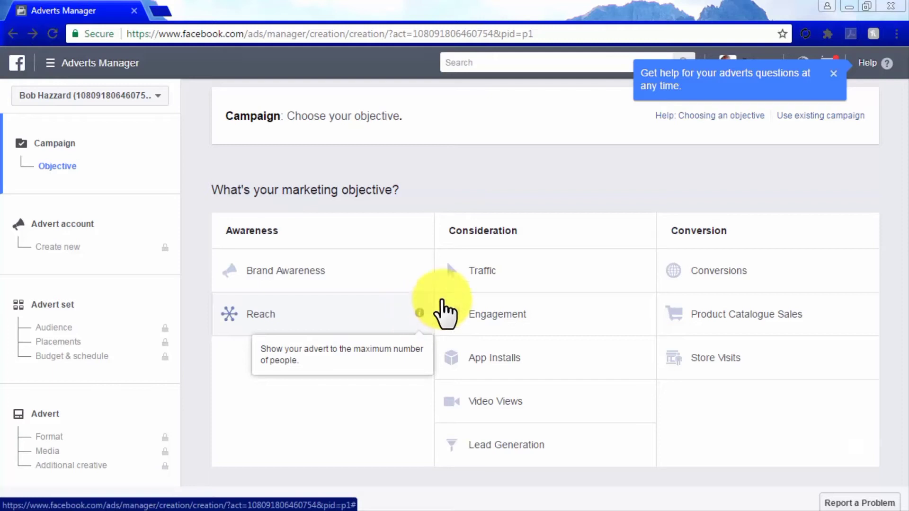
mouse_move(642, 270)
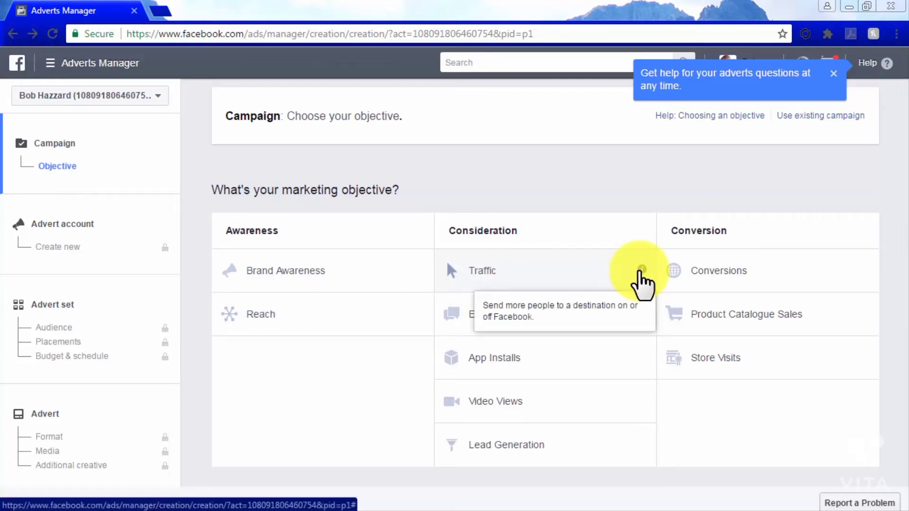
mouse_move(642, 315)
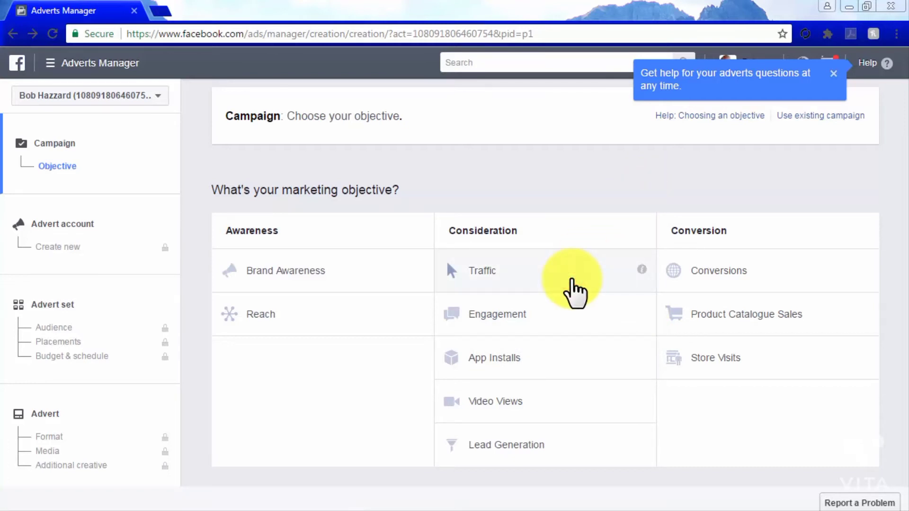
click(572, 279)
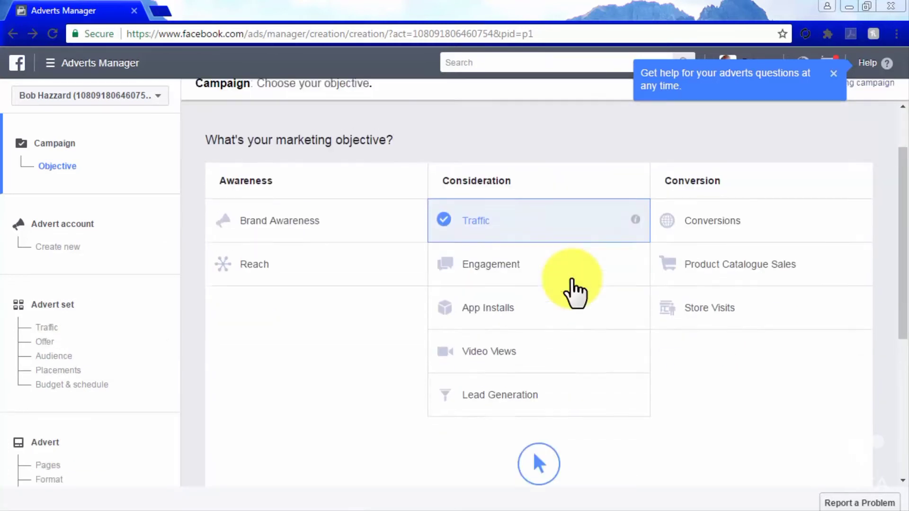
click(559, 372)
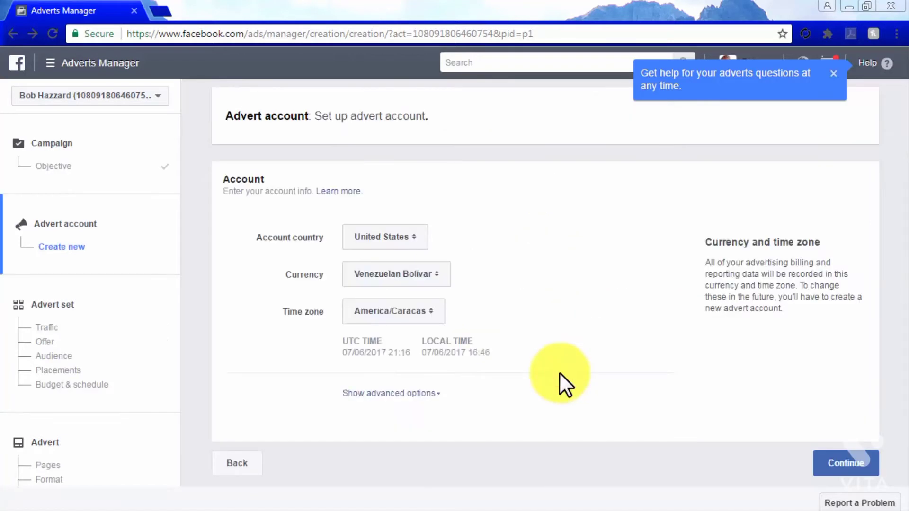
- Set the advert account's currency to US Dollar, choose its time zone, and continue to the advert set
click(438, 276)
click(410, 240)
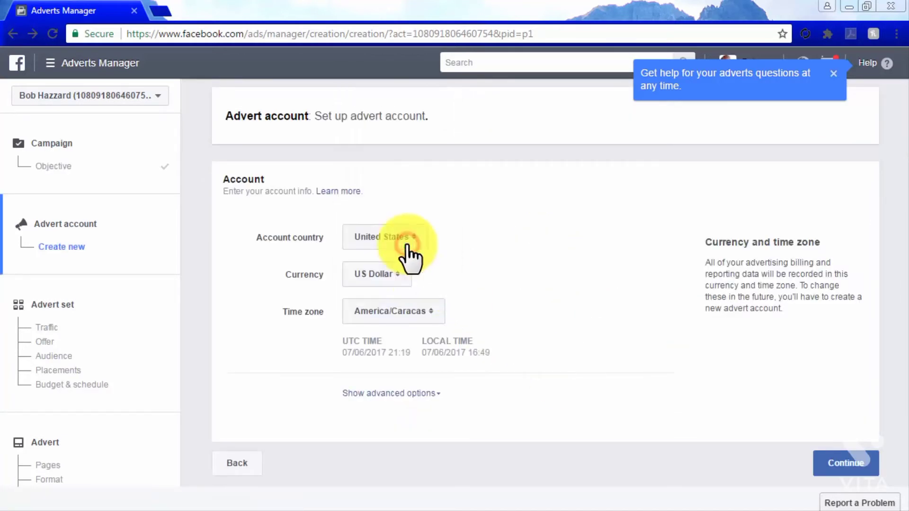
click(429, 313)
click(428, 328)
click(838, 462)
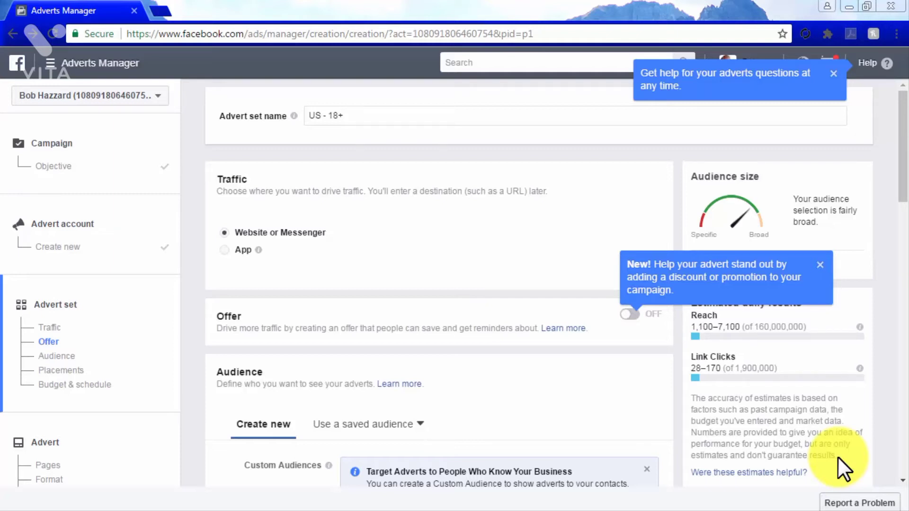
- Set the audience location to Doral, Florida, United States, and keep it targeted at everyone in this location
drag(901, 186, 901, 229)
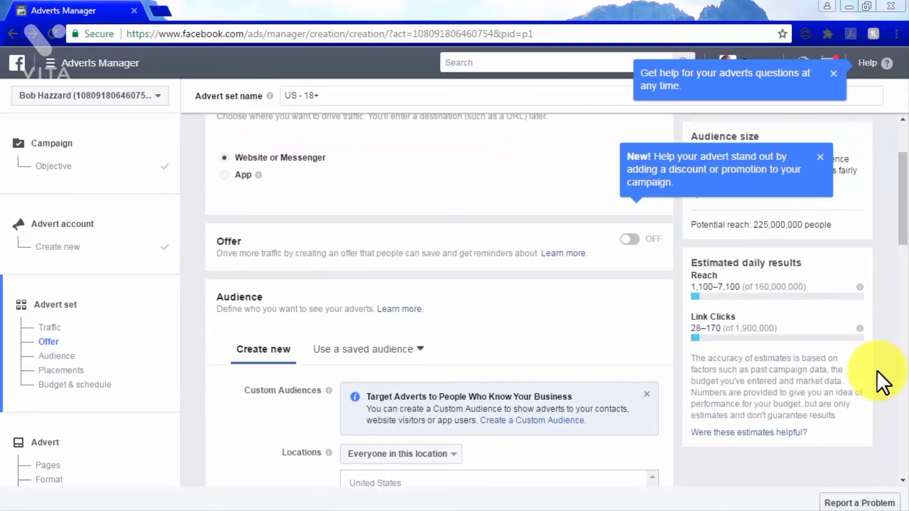
scroll(876, 371, down, 3)
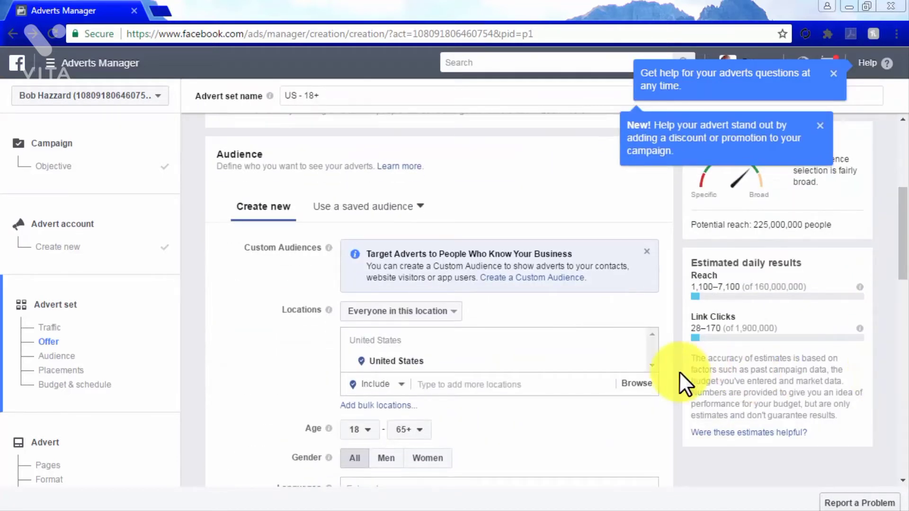
click(397, 387)
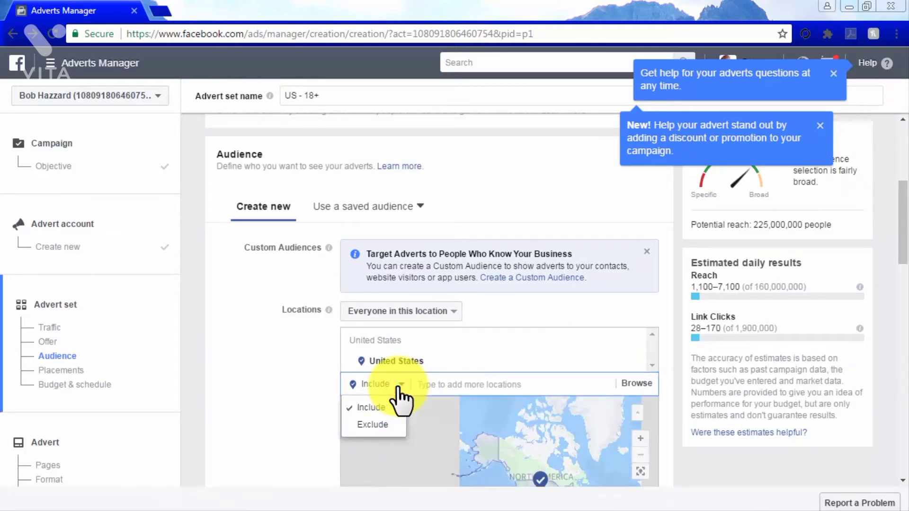
click(448, 387)
text(doral)
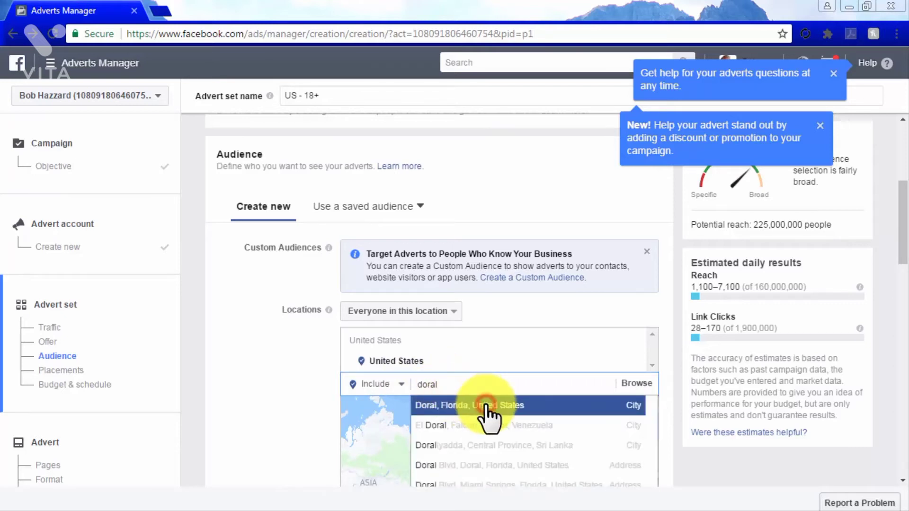
click(487, 406)
scroll(675, 400, down, 3)
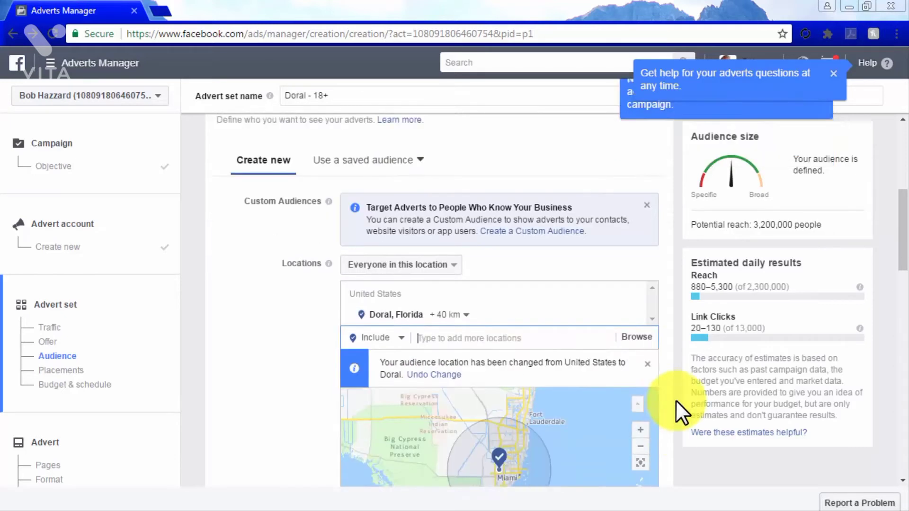
click(445, 169)
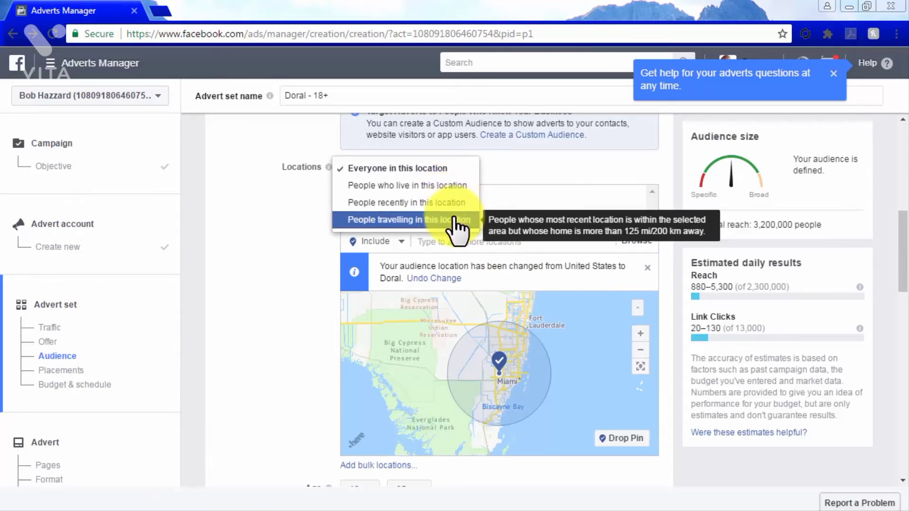
click(431, 166)
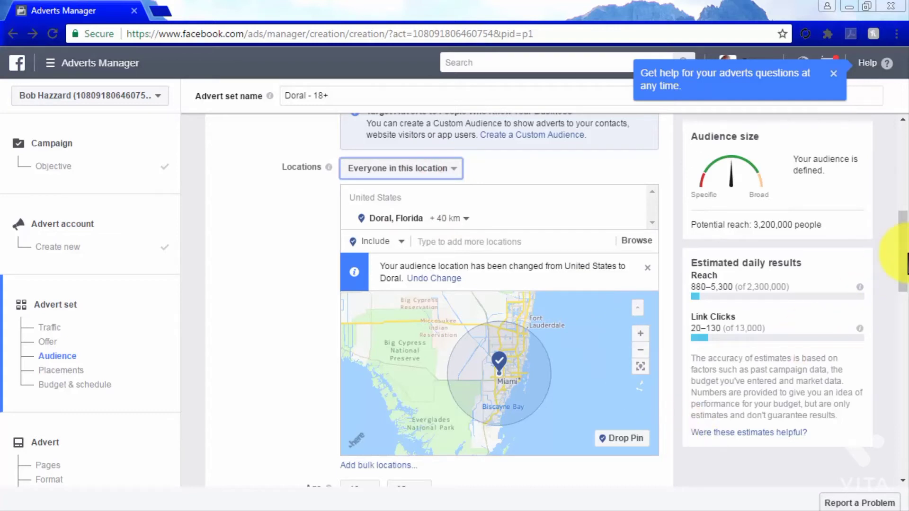
- Set the audience's maximum age to 32 and its language to English (All)
drag(904, 258, 905, 314)
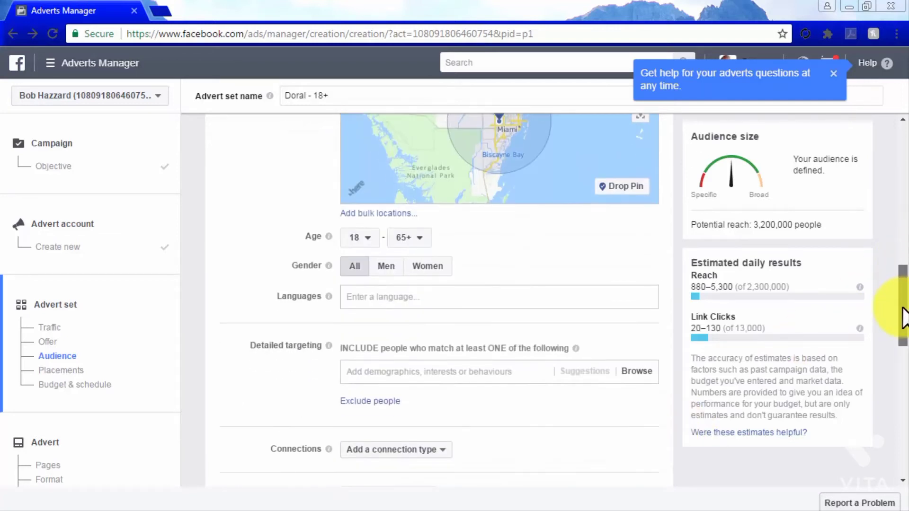
click(417, 238)
scroll(423, 350, up, 12)
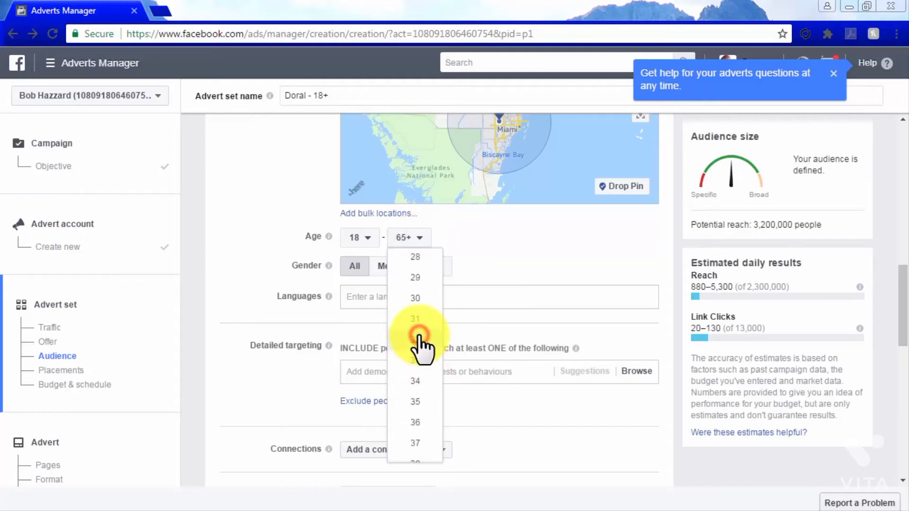
click(419, 338)
click(377, 302)
text(english)
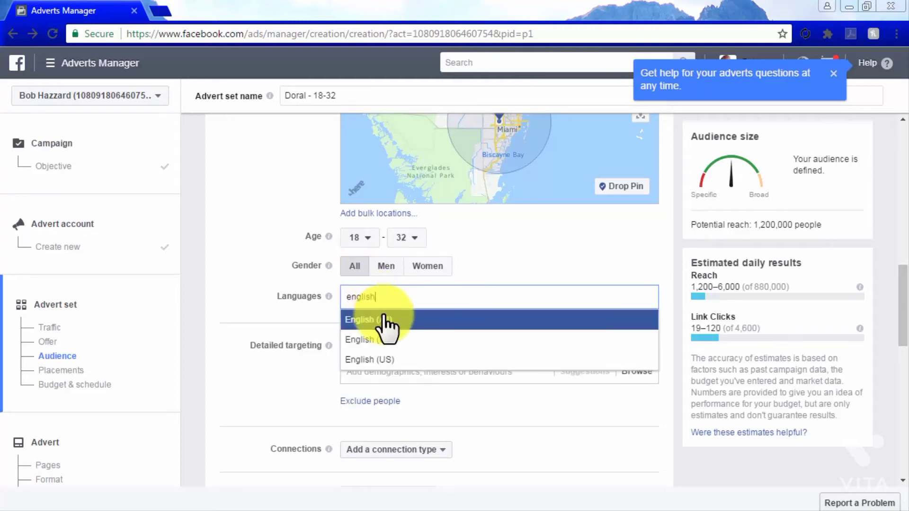
click(384, 318)
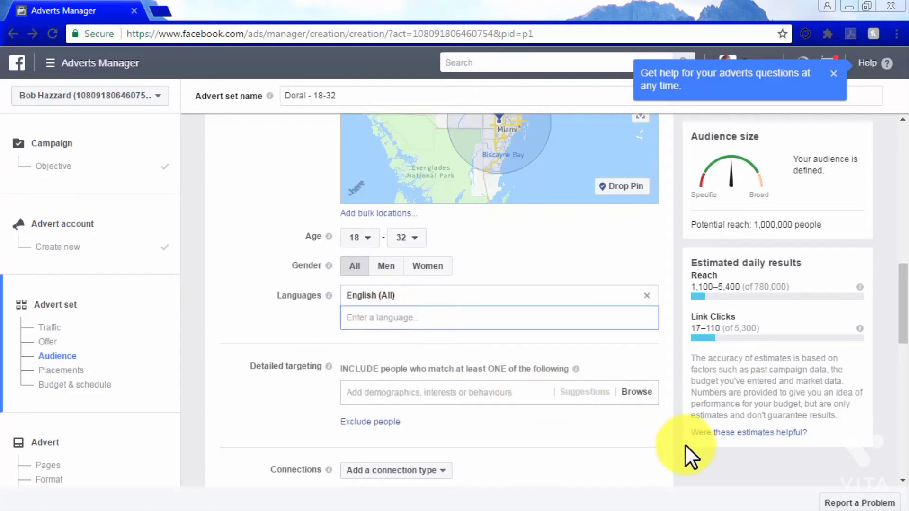
- Look through the devices and platforms under manual placement editing, and return to automatic placements
drag(906, 315, 905, 398)
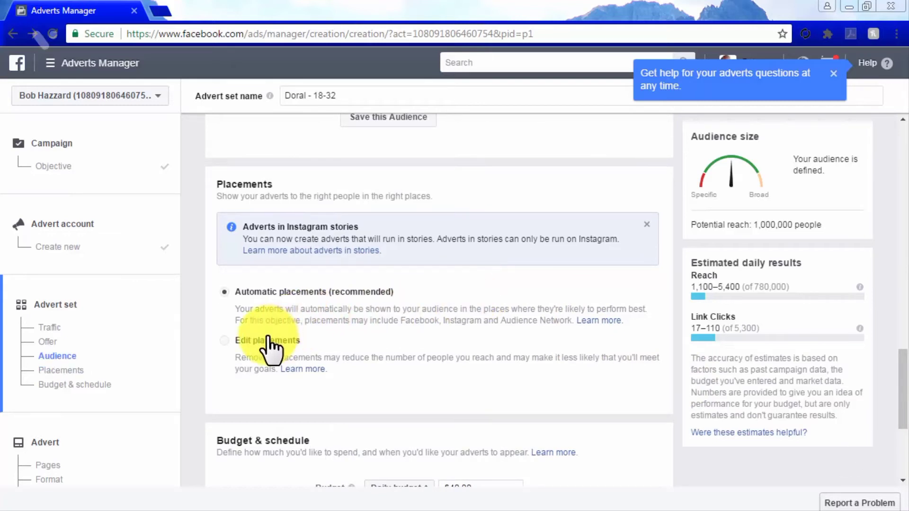
click(225, 341)
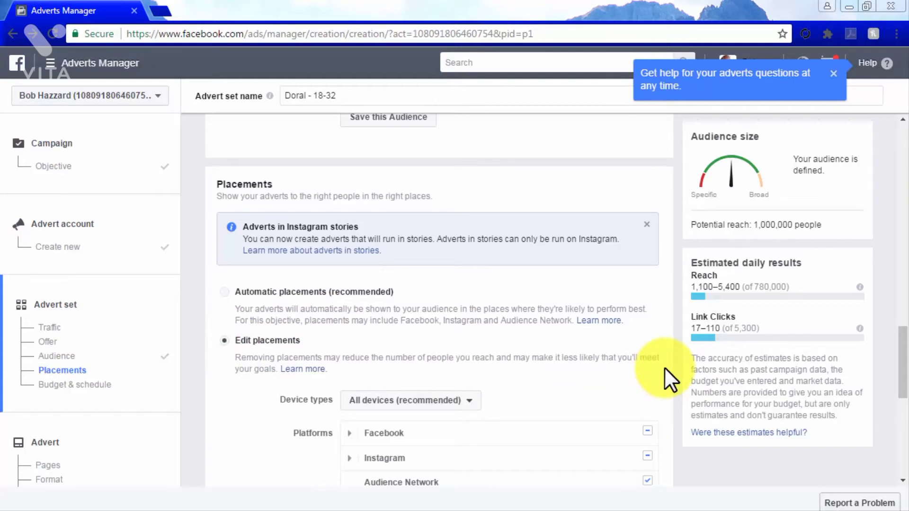
scroll(676, 368, down, 2)
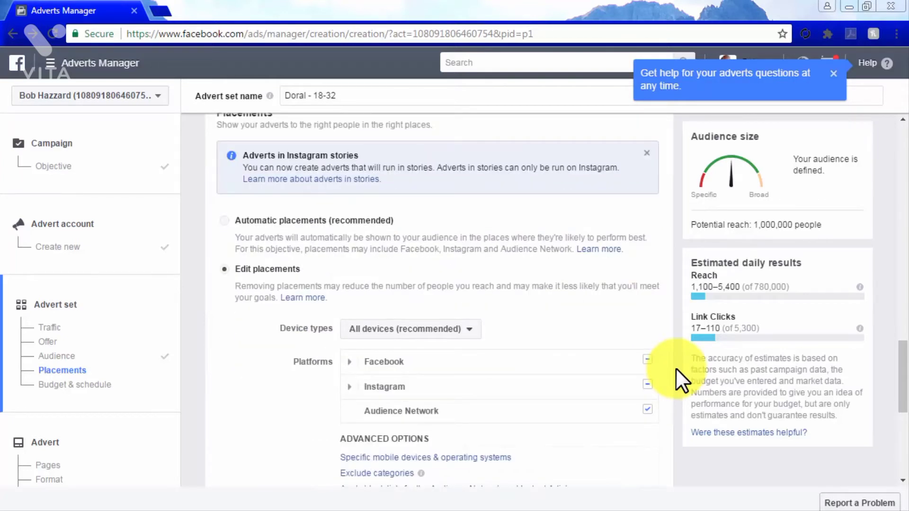
scroll(676, 368, down, 2)
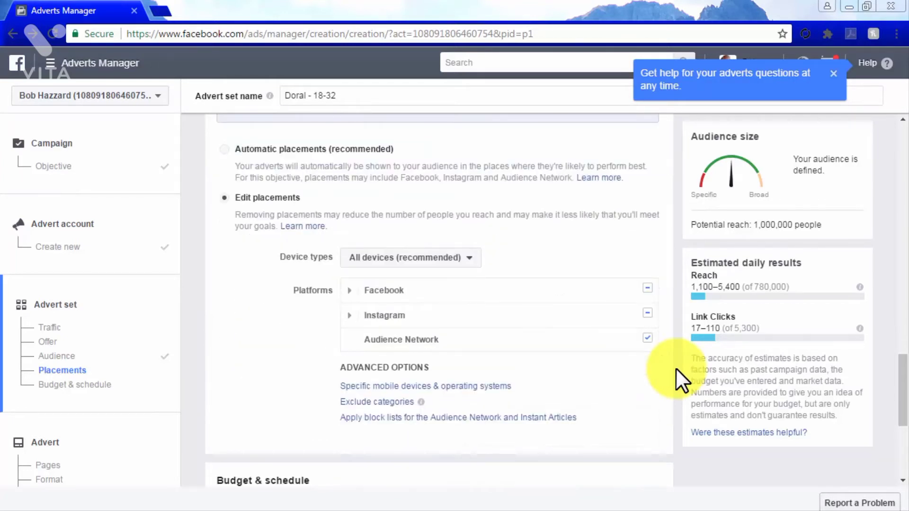
click(225, 149)
- Set a daily budget of $5.00 with a start and end date schedule, and show the advanced budget options
scroll(663, 285, down, 2)
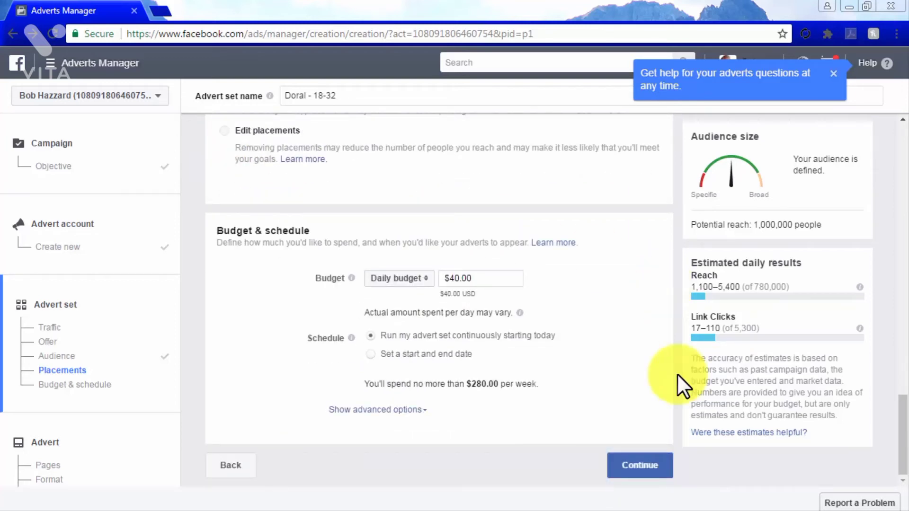
click(459, 278)
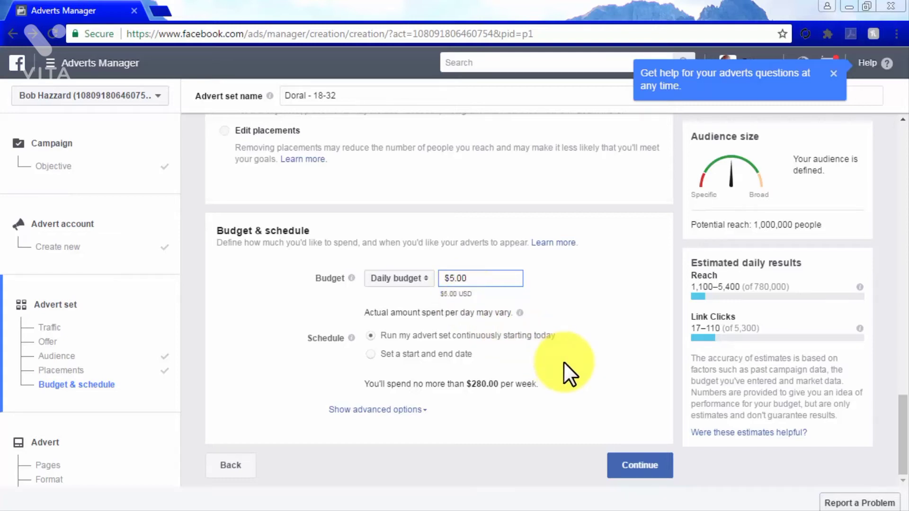
click(372, 354)
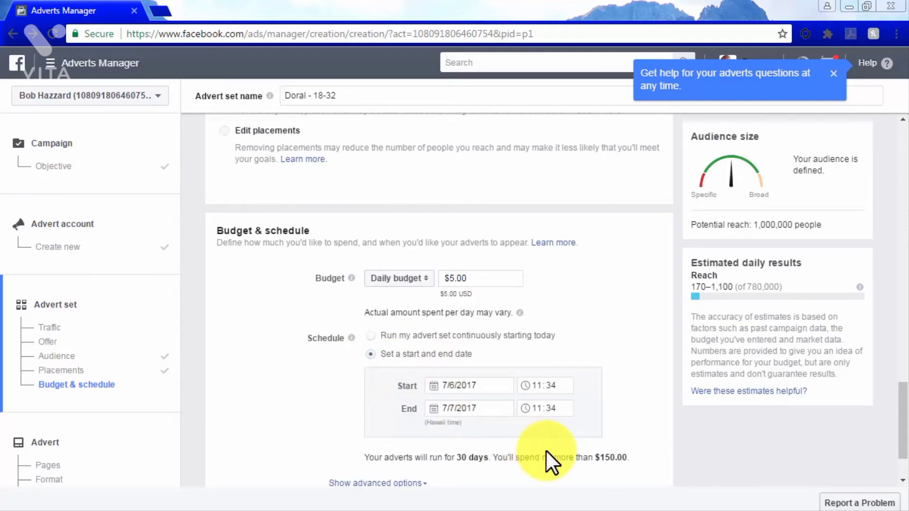
scroll(548, 458, down, 3)
click(415, 414)
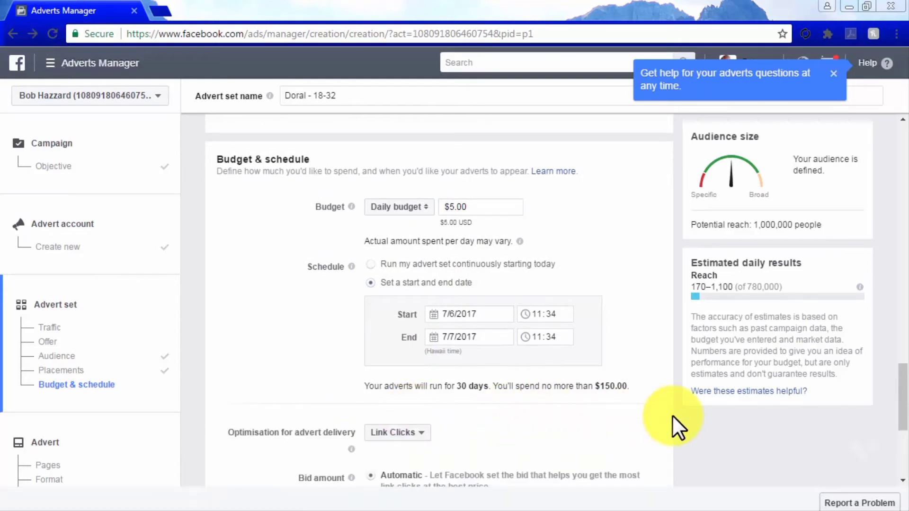
- Switch the schedule to run the advert set continuously starting today, and continue to the advert setup
scroll(672, 415, down, 5)
scroll(672, 415, up, 3)
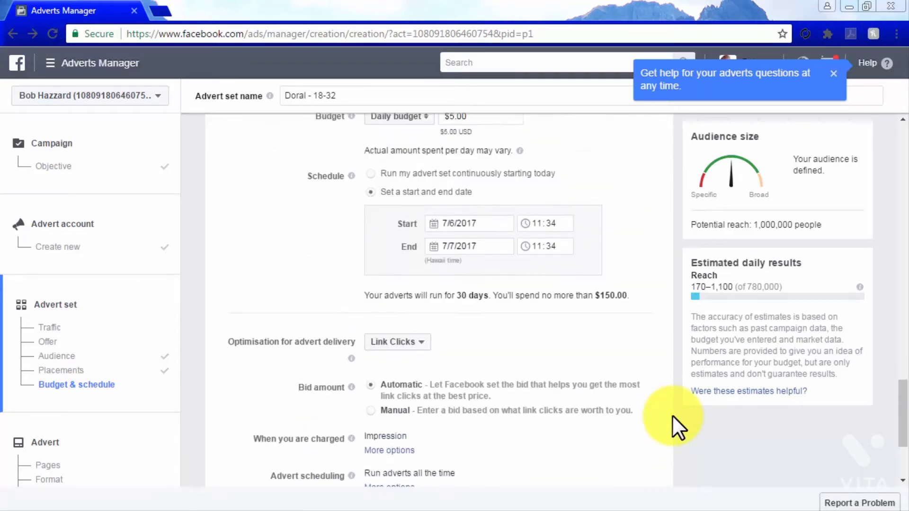
scroll(672, 415, up, 1)
click(371, 193)
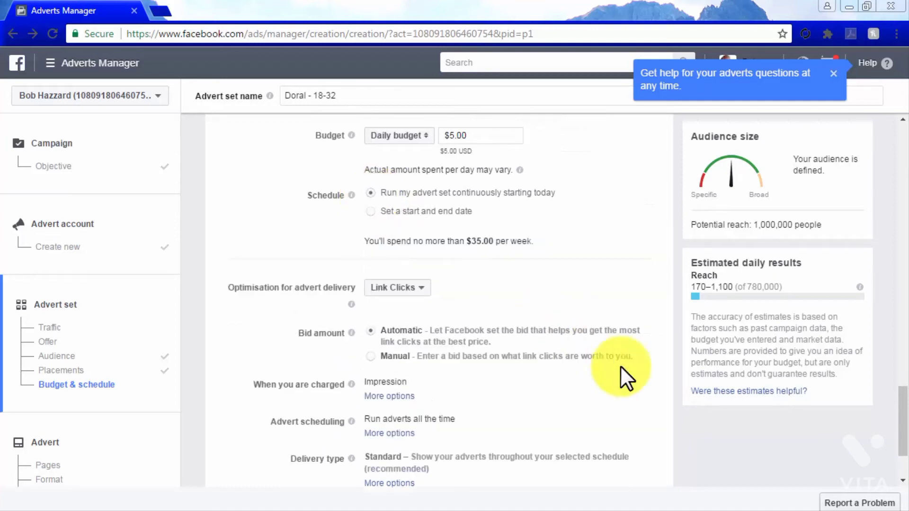
scroll(671, 400, down, 3)
click(648, 461)
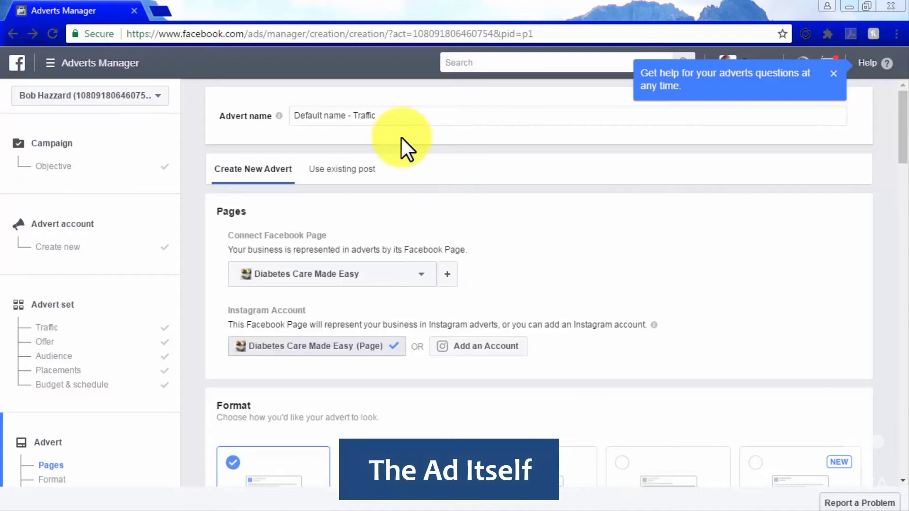
- Keep the default advert name, choose the single-image format, and upload the lemonade picture
drag(353, 115, 305, 109)
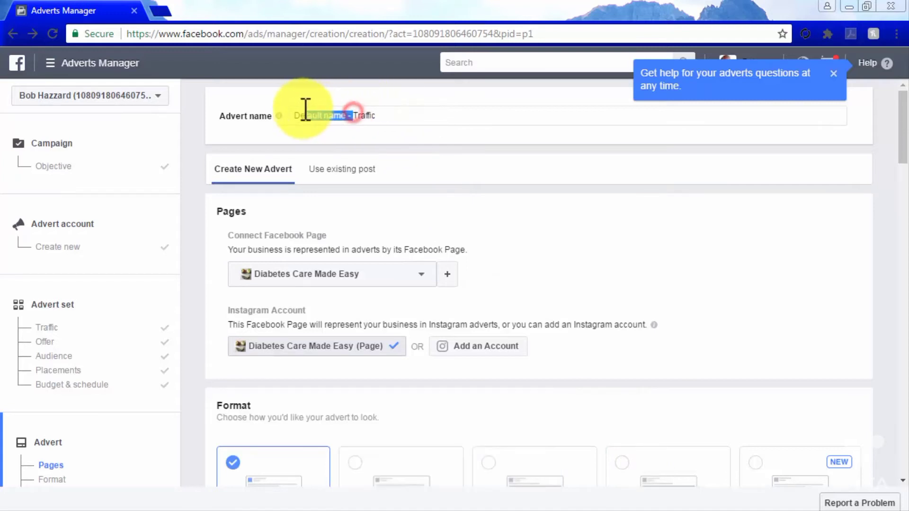
click(298, 115)
scroll(650, 241, down, 3)
scroll(650, 241, down, 5)
click(388, 208)
scroll(541, 386, down, 3)
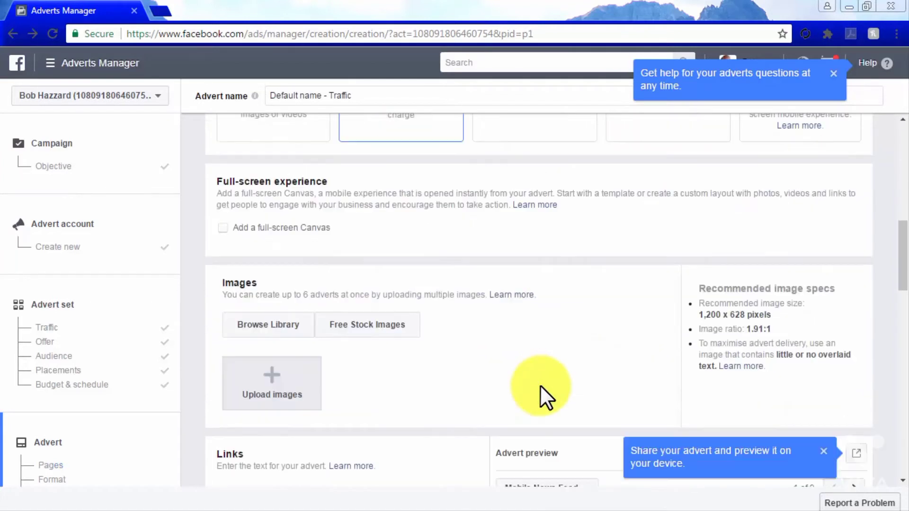
scroll(541, 386, down, 3)
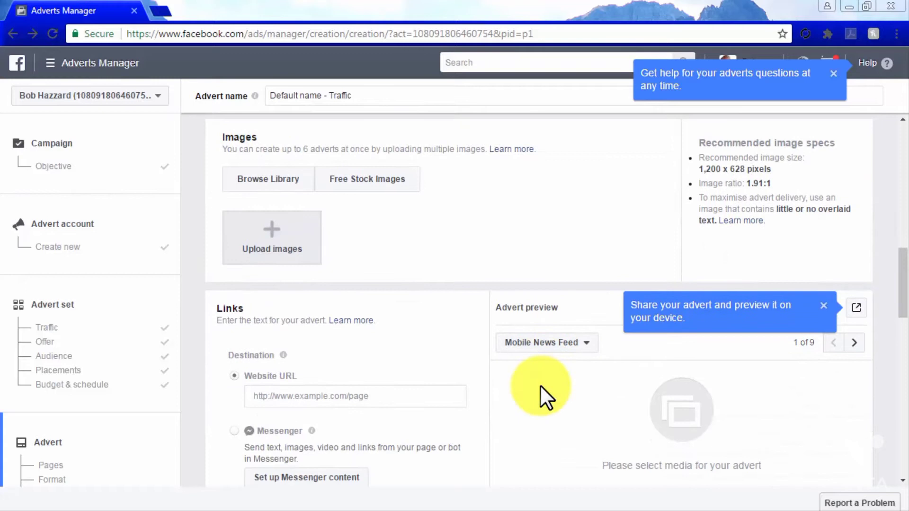
click(288, 246)
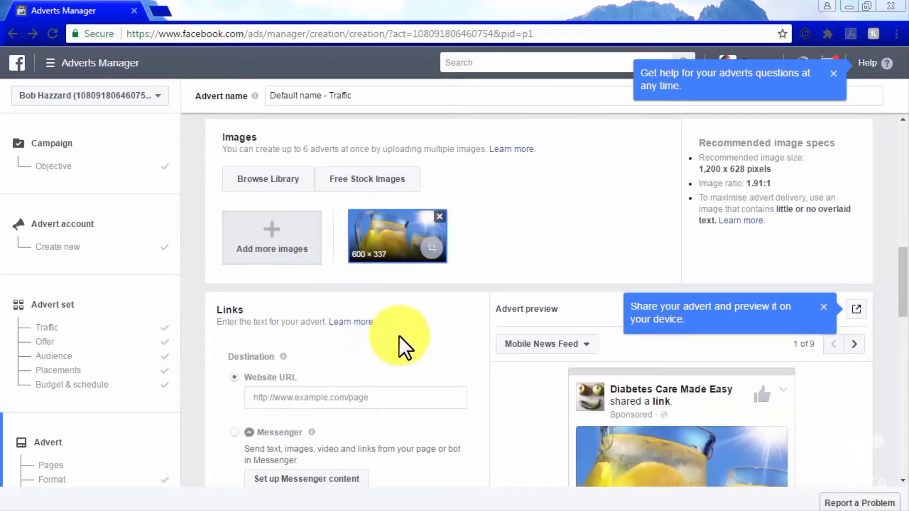
- Enter diabetescaremadeeasy.com as the advert's destination website URL
scroll(513, 416, down, 3)
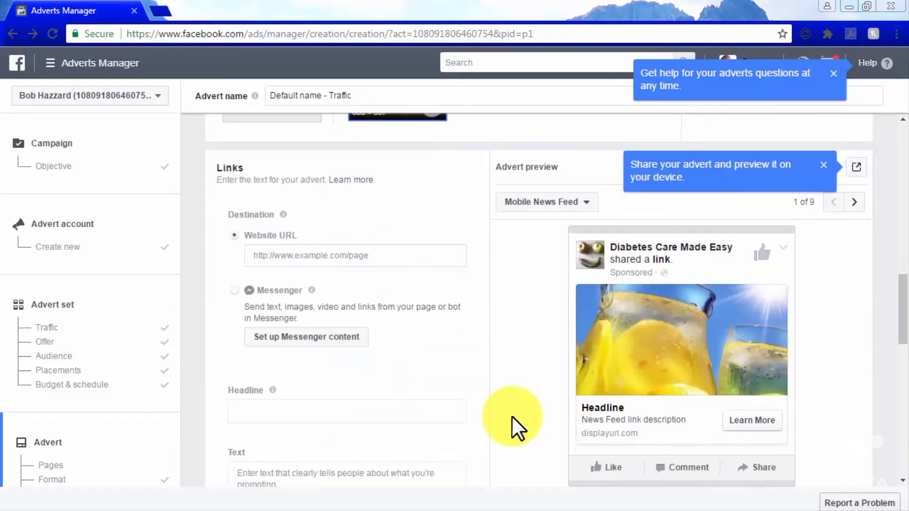
click(397, 256)
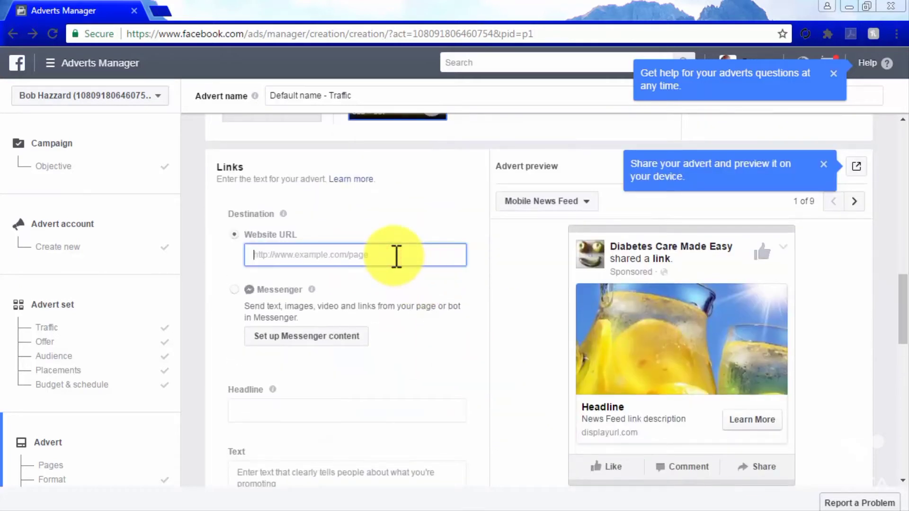
text(diabetescarem)
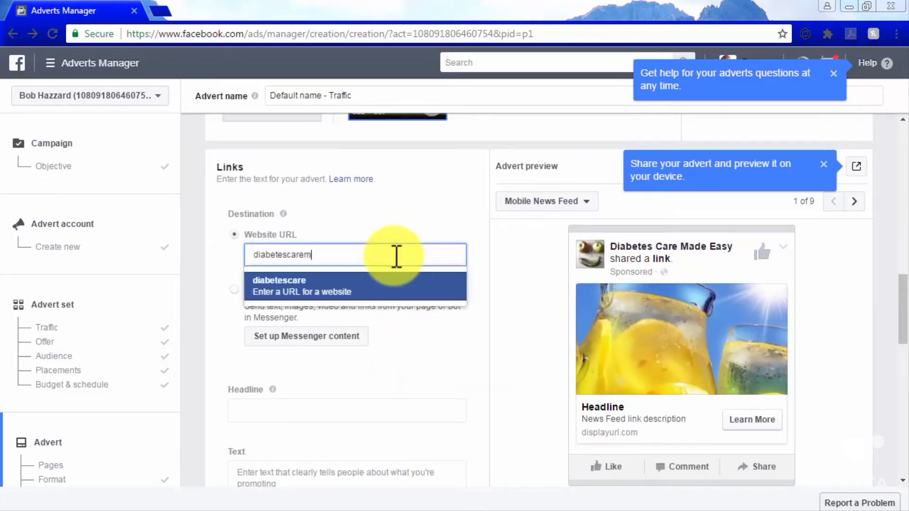
text(adeeasy.com)
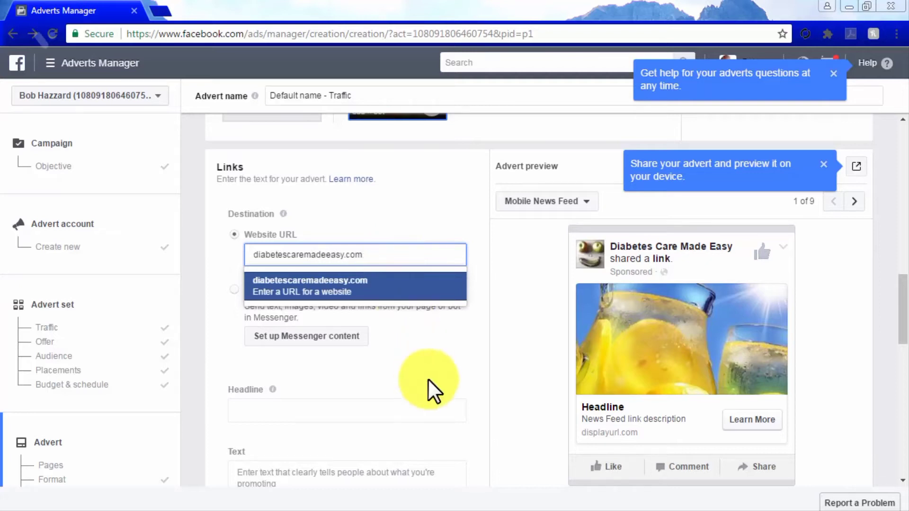
- Give the advert the headline "Diabetes Care Made Easy" and the text "Get Our Latest News"
click(441, 412)
scroll(504, 455, down, 3)
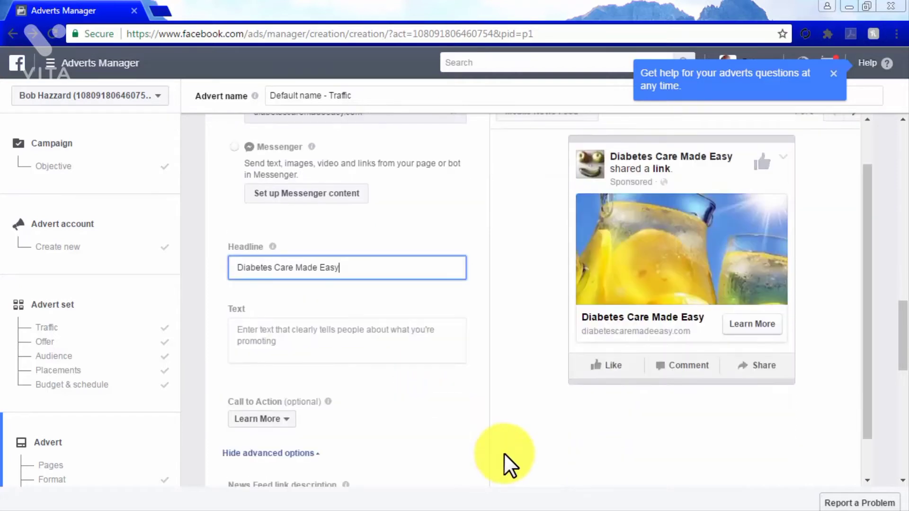
click(360, 333)
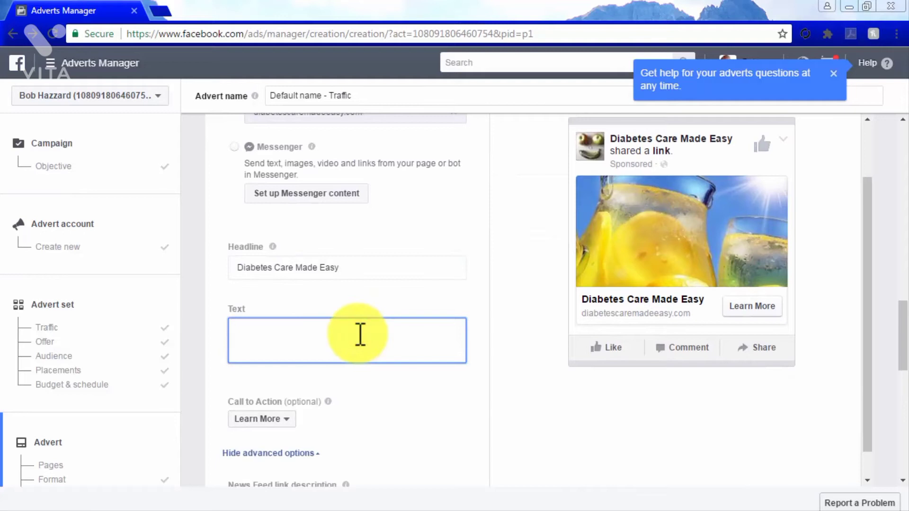
text(Get Our Latest News)
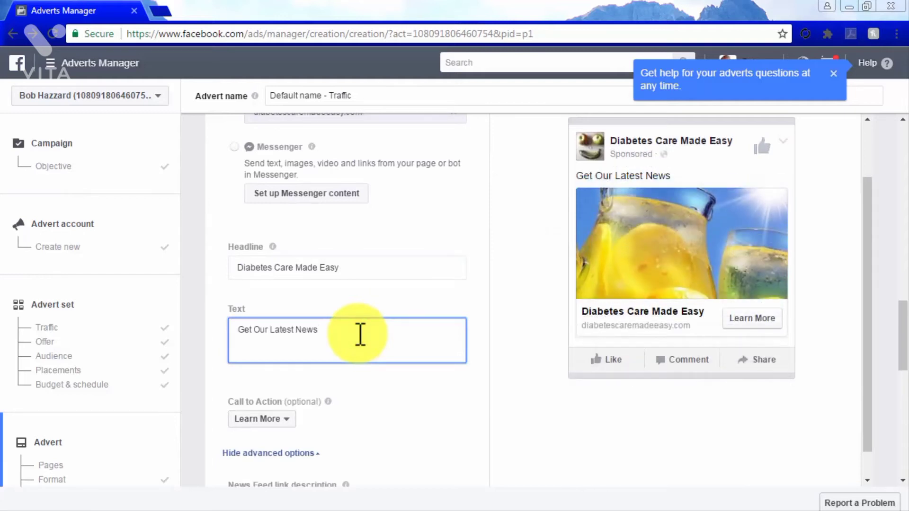
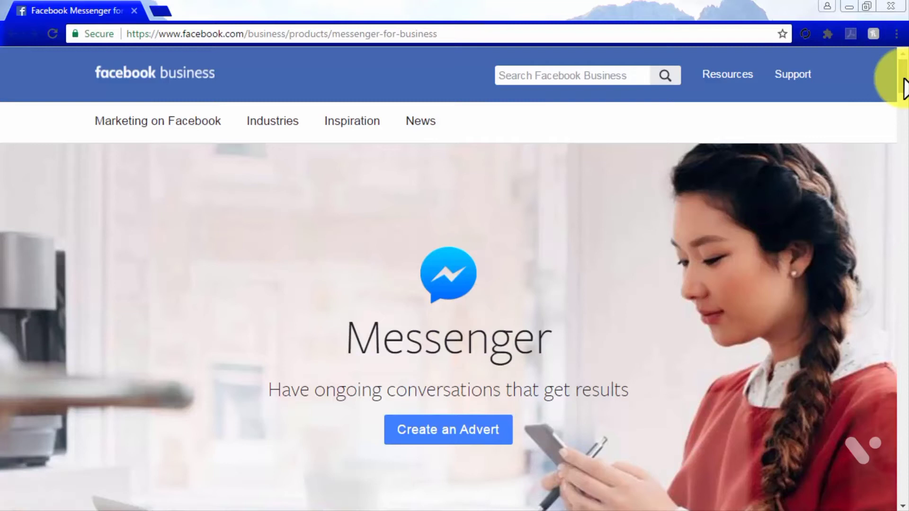
drag(903, 81, 903, 140)
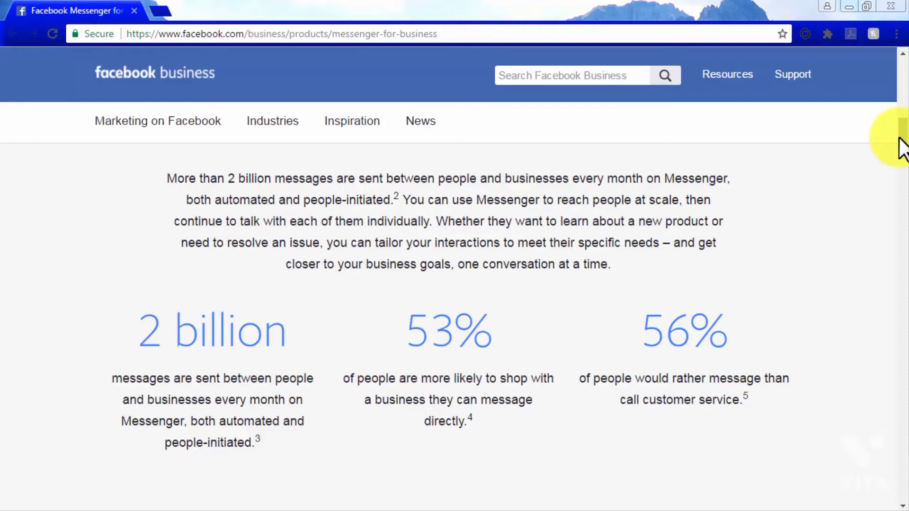
drag(900, 139, 885, 183)
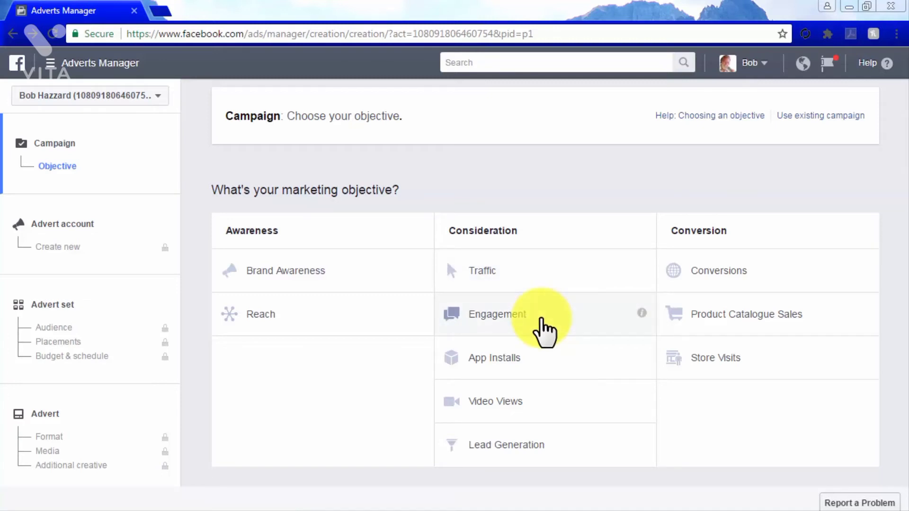
- Choose the Engagement marketing objective and name the advert set "Messenger Ad"
click(542, 322)
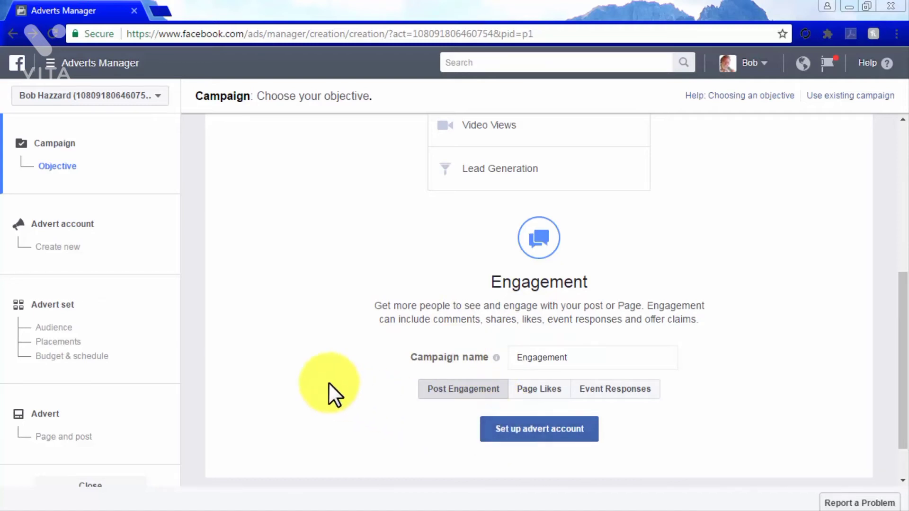
click(161, 332)
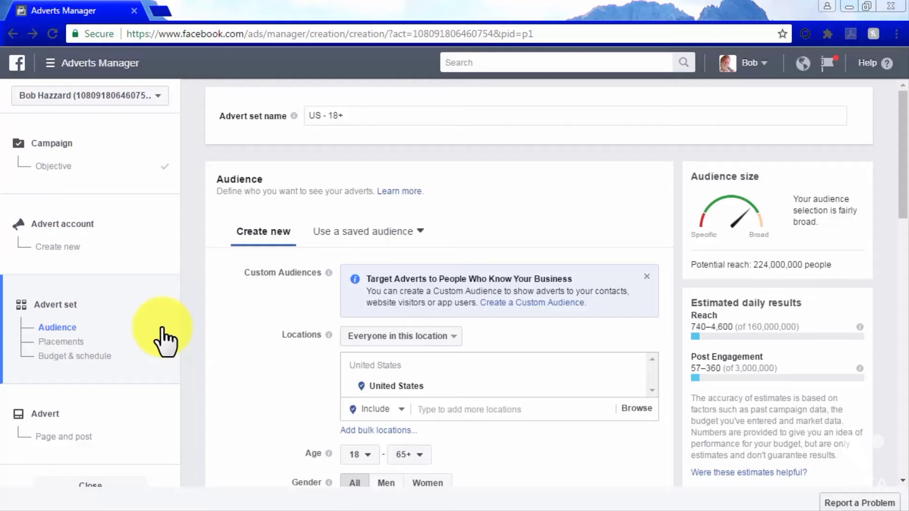
drag(366, 109, 310, 110)
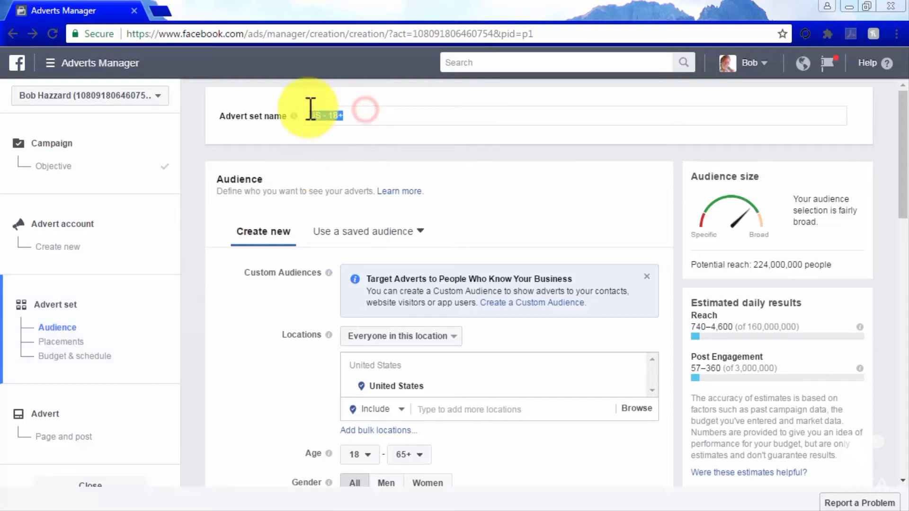
text(Messenger Ad)
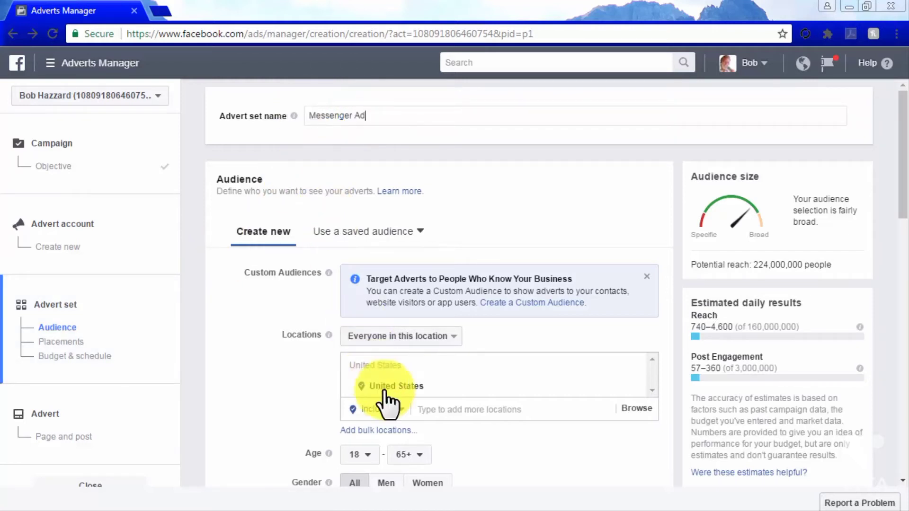
- Set the audience's maximum age to 35 and target the city of Doral, Florida, United States
click(414, 456)
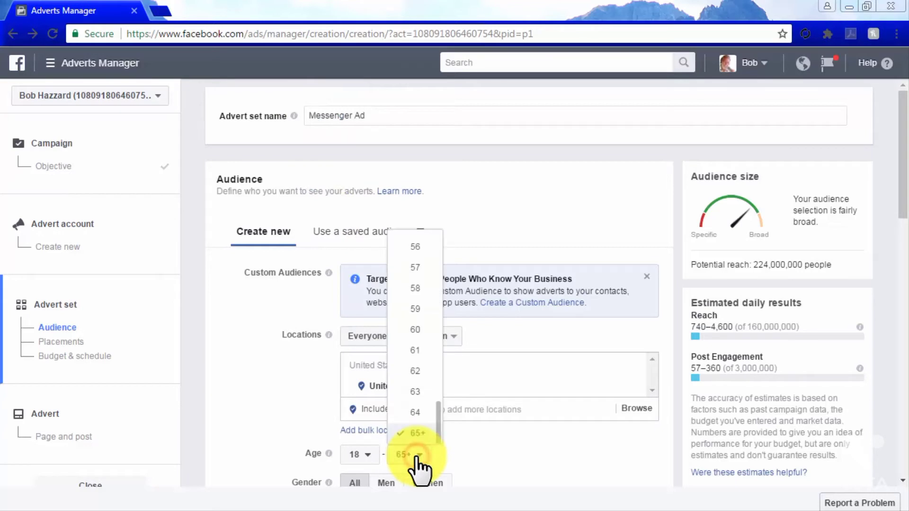
scroll(412, 374, up, 10)
click(413, 313)
click(463, 408)
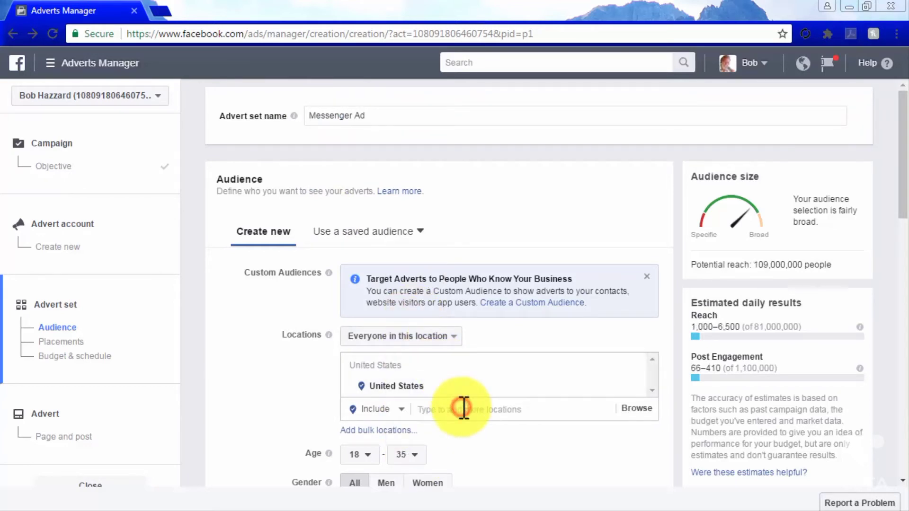
text(doral)
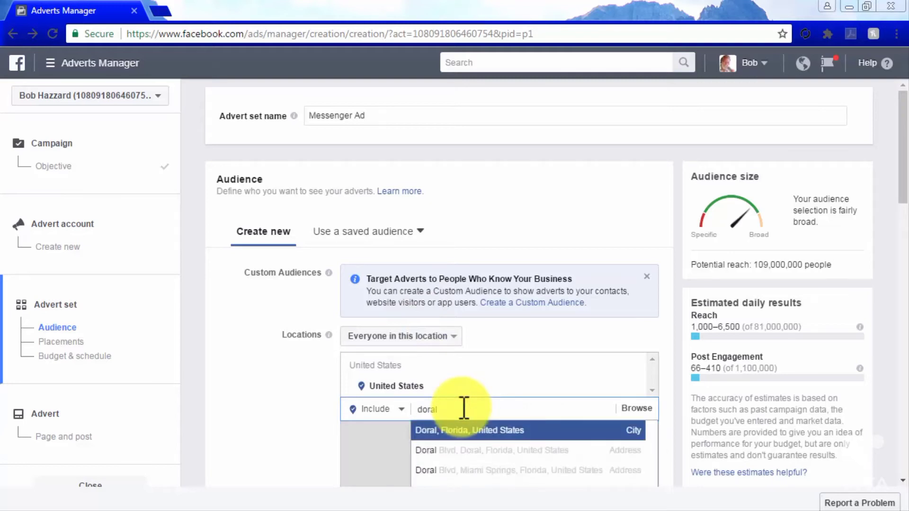
click(483, 435)
- Limit the audience's language to English (All)
scroll(310, 424, down, 2)
scroll(311, 424, down, 7)
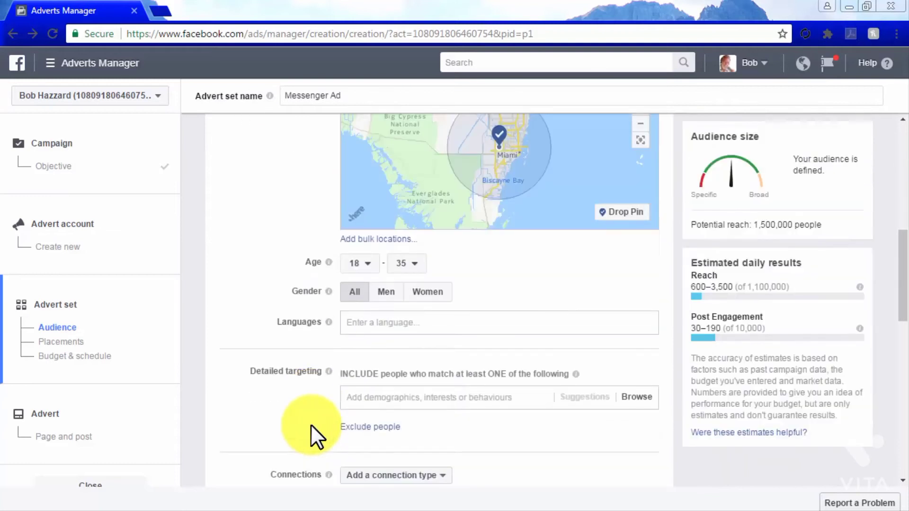
click(377, 322)
text(english)
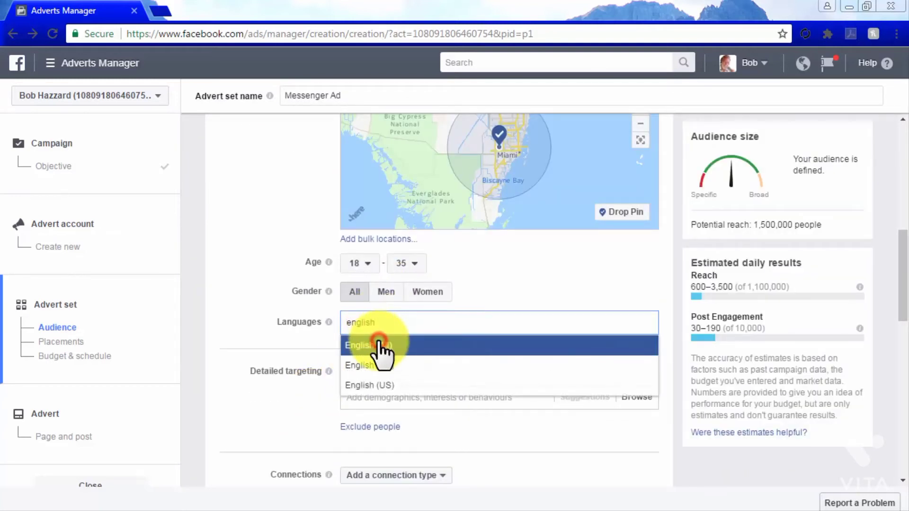
click(377, 333)
- Add the Physical fitness interest to the audience's detailed targeting
click(434, 417)
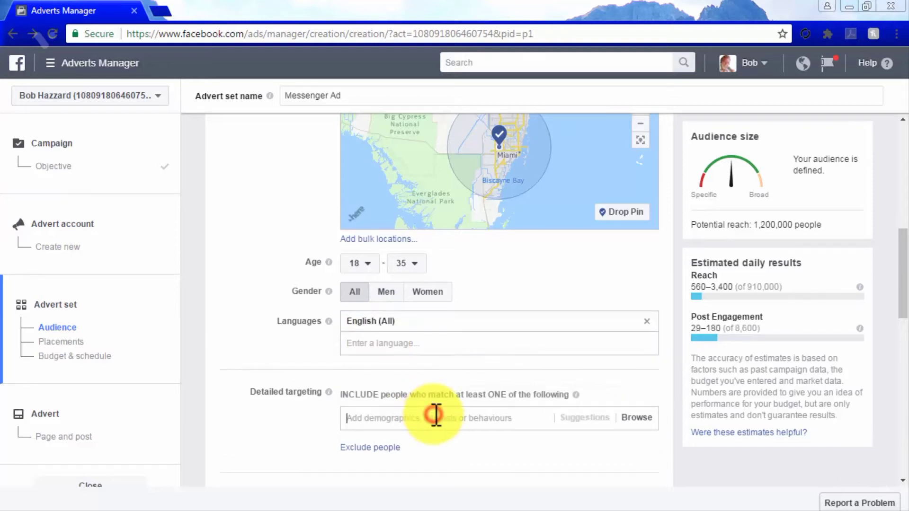
text(fitness)
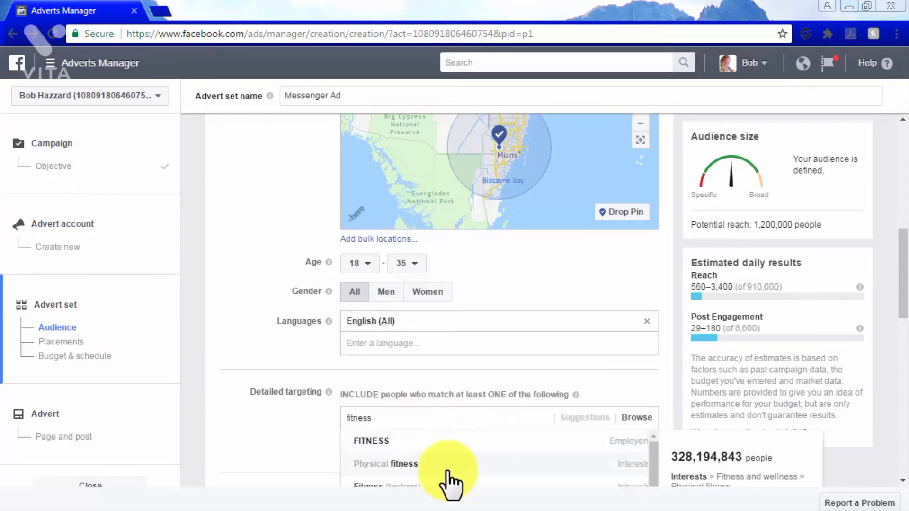
click(447, 471)
scroll(320, 463, down, 3)
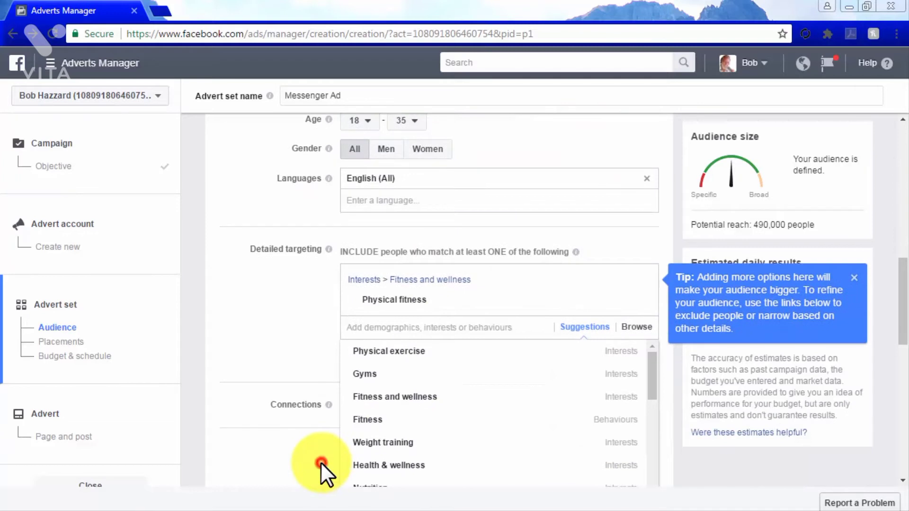
click(320, 463)
- Select the recommended automatic placements for the advert set
scroll(321, 462, down, 3)
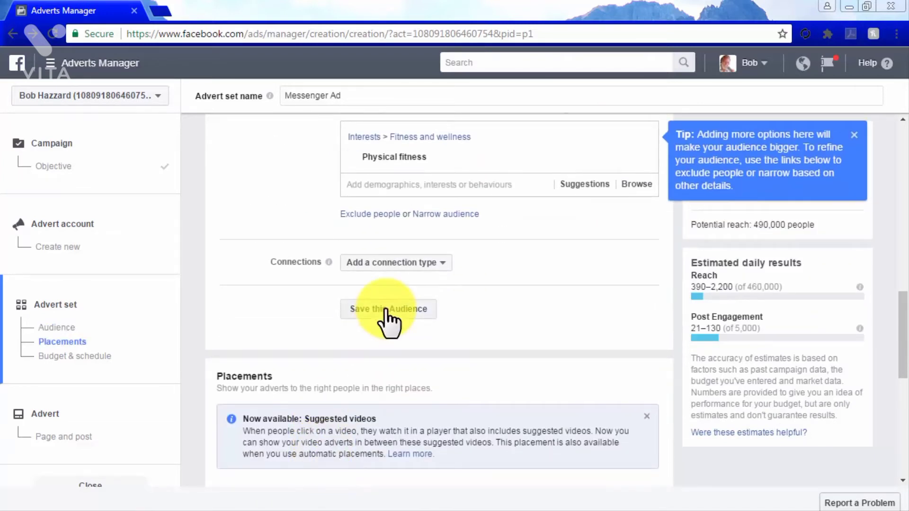
scroll(388, 313, down, 3)
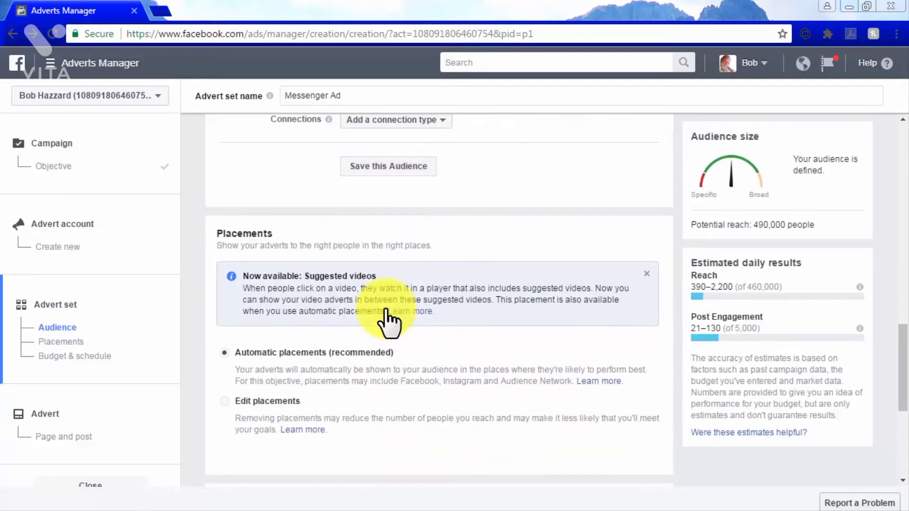
scroll(388, 310, down, 2)
click(223, 258)
click(225, 211)
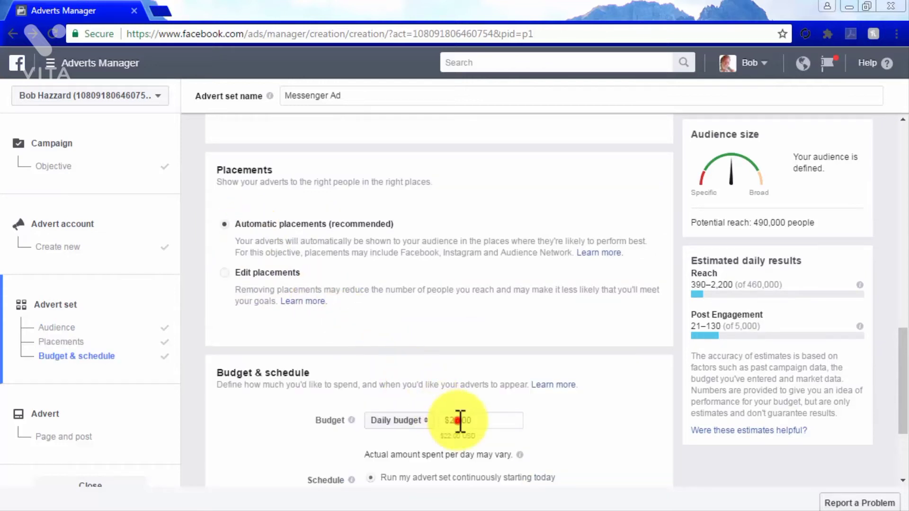
- Set the daily budget to $5.00 and continue to the advert setup
click(457, 420)
key(BackSpace)
key(BackSpace)
text(5)
scroll(653, 428, down, 3)
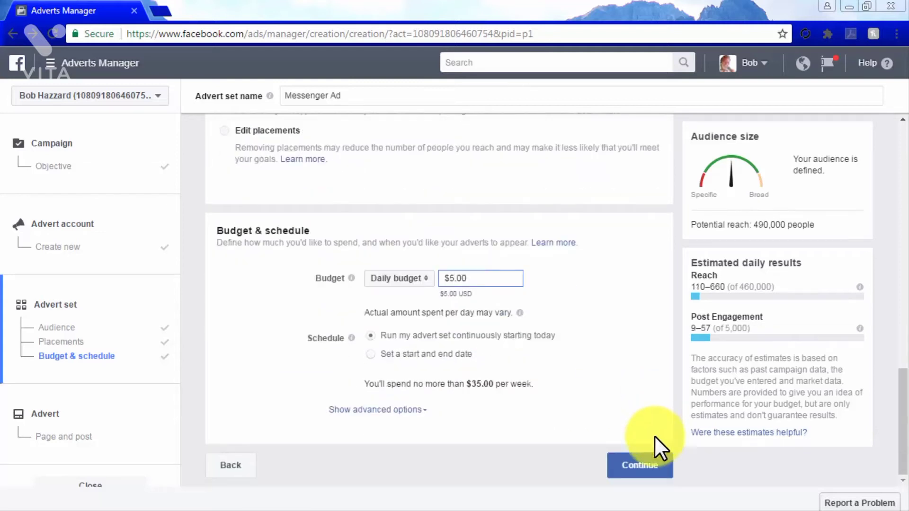
click(657, 473)
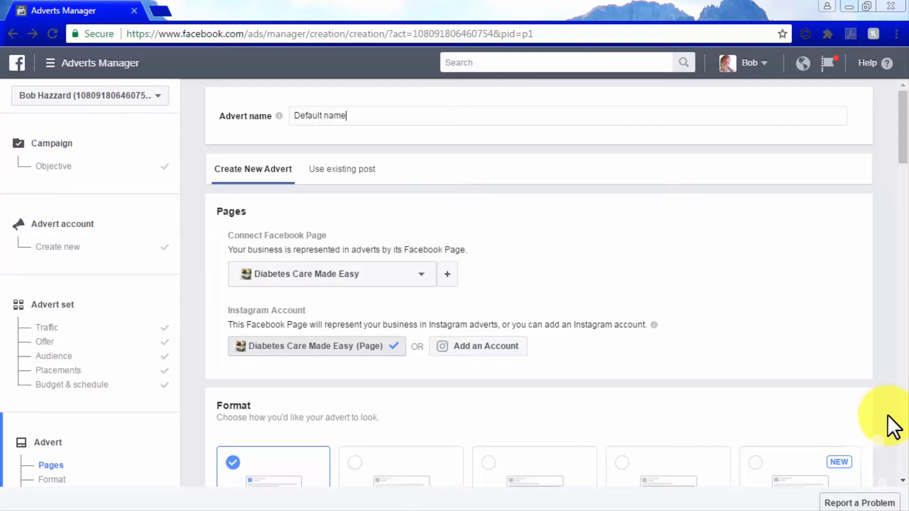
- Choose the single-image advert format and add the lemonade picture
scroll(887, 413, down, 5)
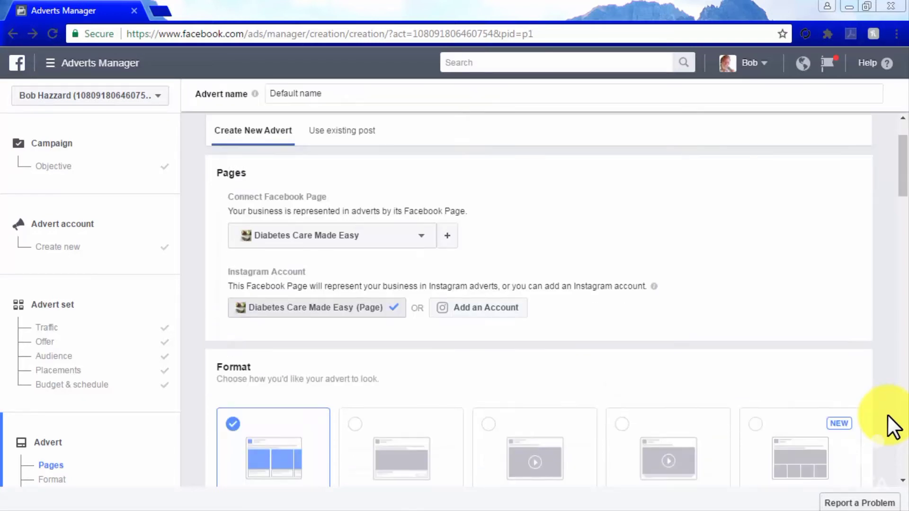
scroll(888, 417, down, 2)
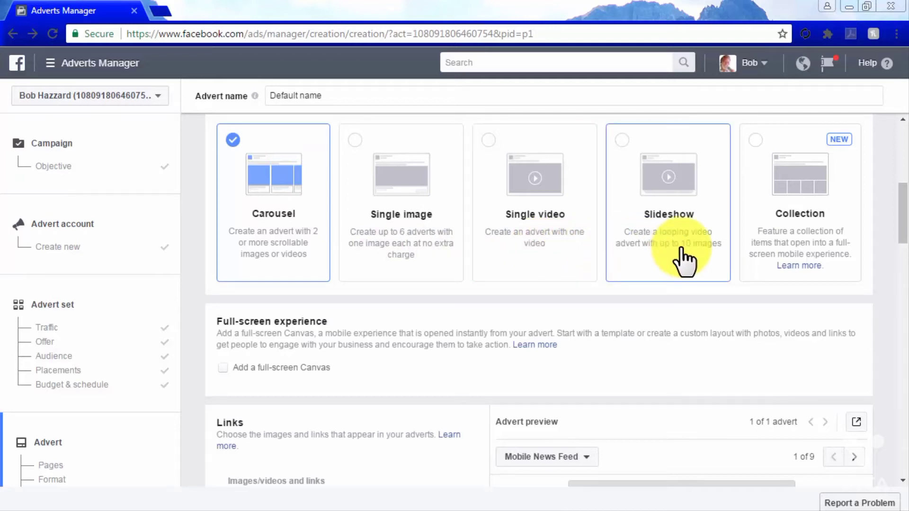
click(406, 247)
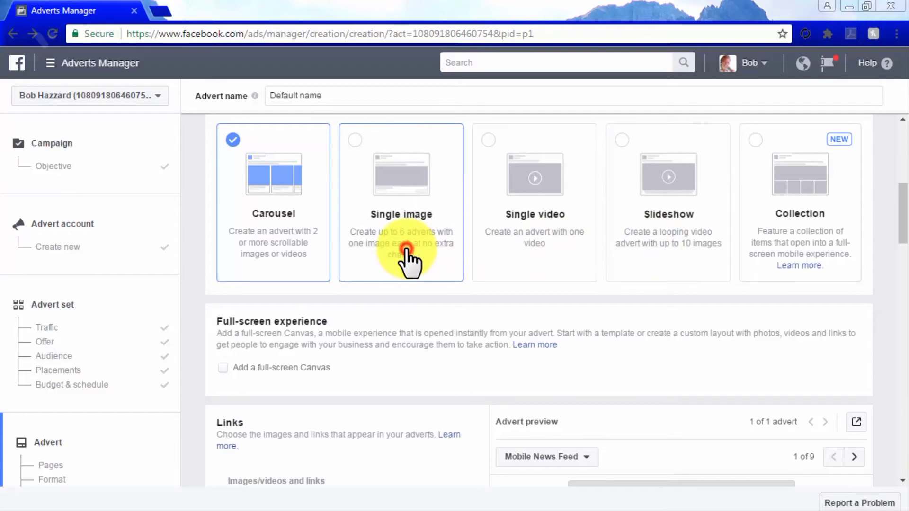
scroll(443, 338, down, 5)
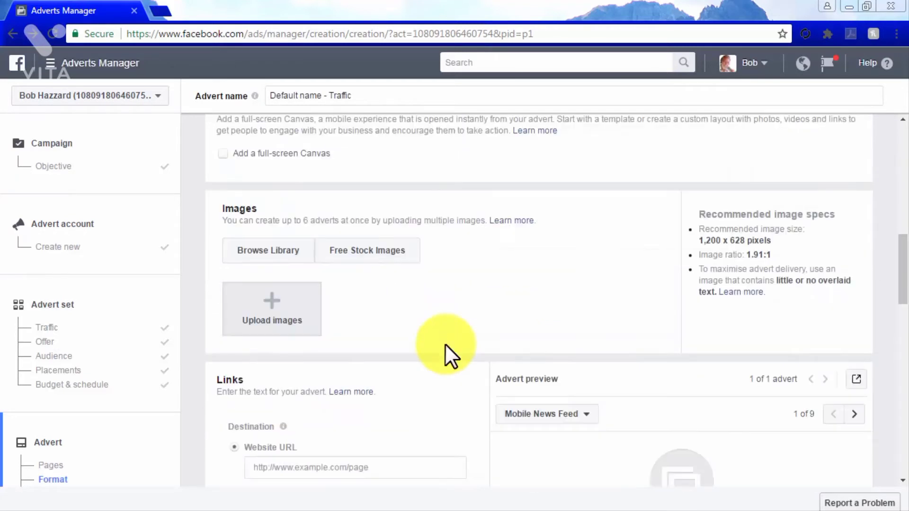
scroll(446, 345, down, 2)
click(294, 246)
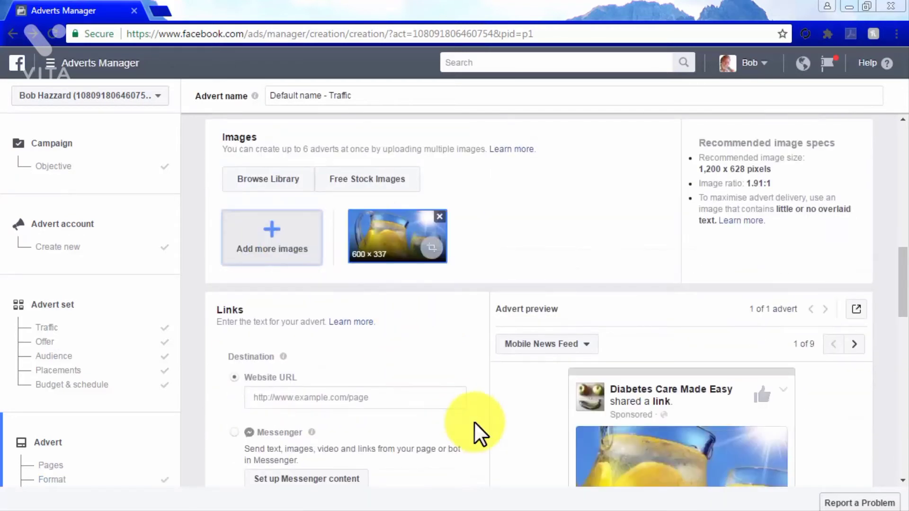
- Set the advert's destination to Messenger and remove the placements that Messenger does not support
scroll(474, 421, down, 3)
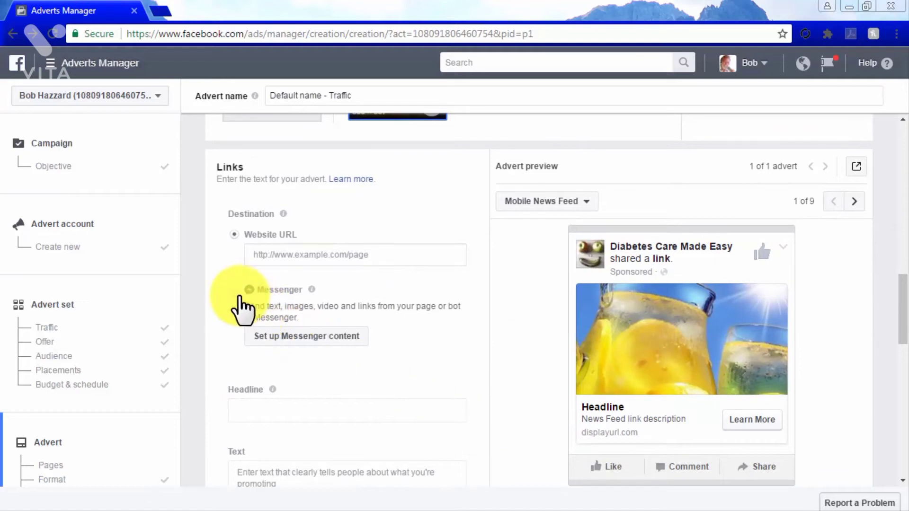
click(233, 289)
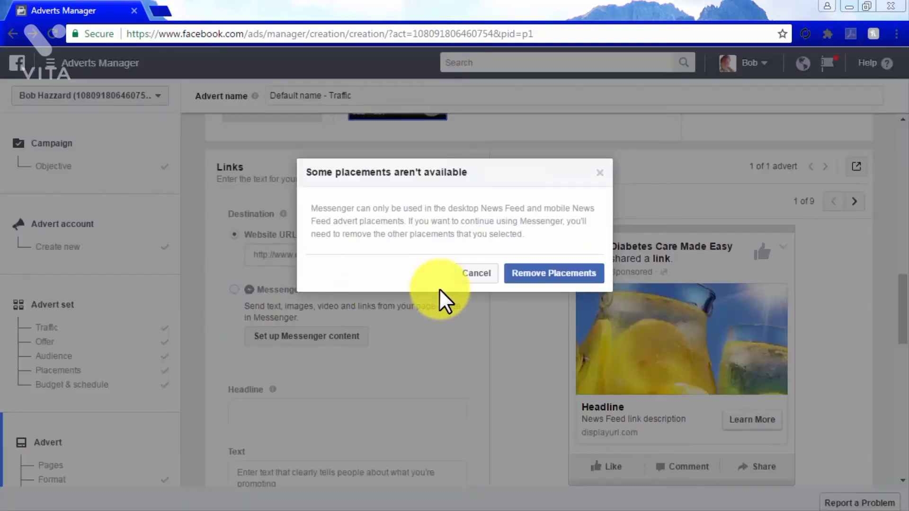
click(544, 279)
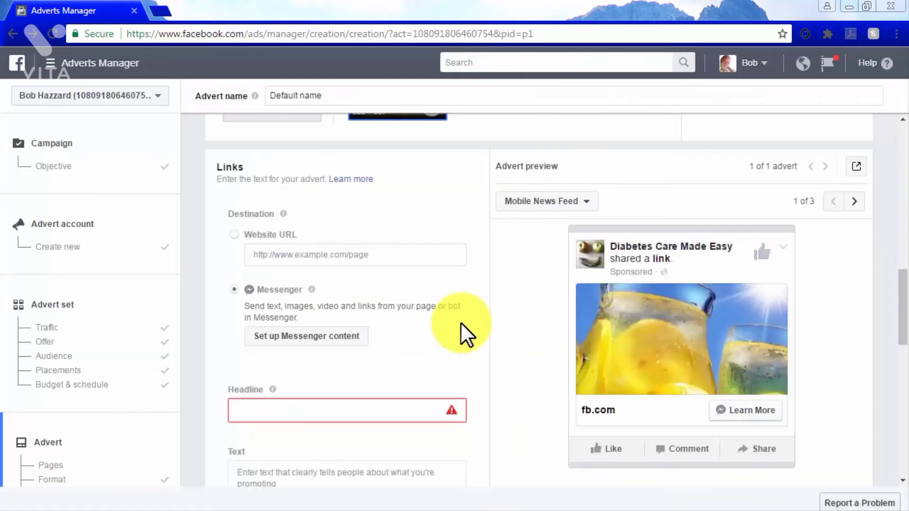
- Give the Messenger advert the headline "Follow Us" and the text "Get The Latest DCME News"
click(346, 410)
text(Follow Us)
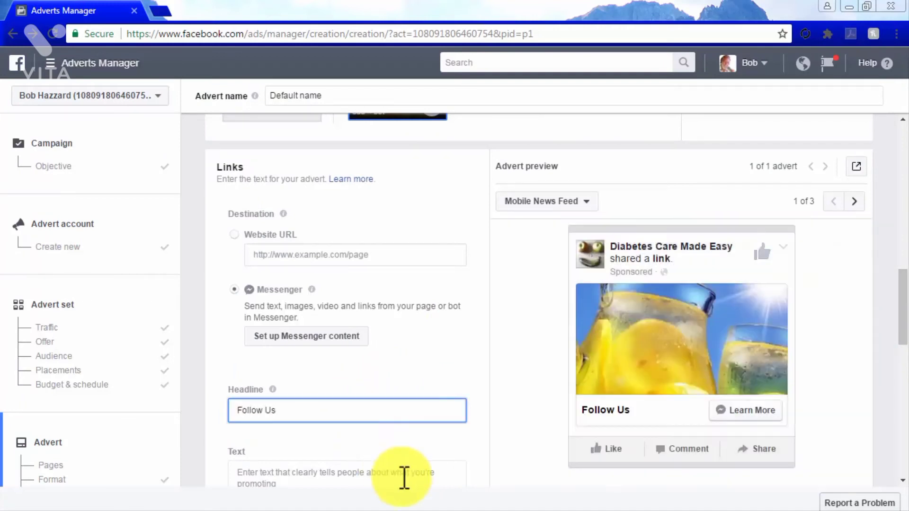
click(404, 478)
text(Get The Latest DCME News)
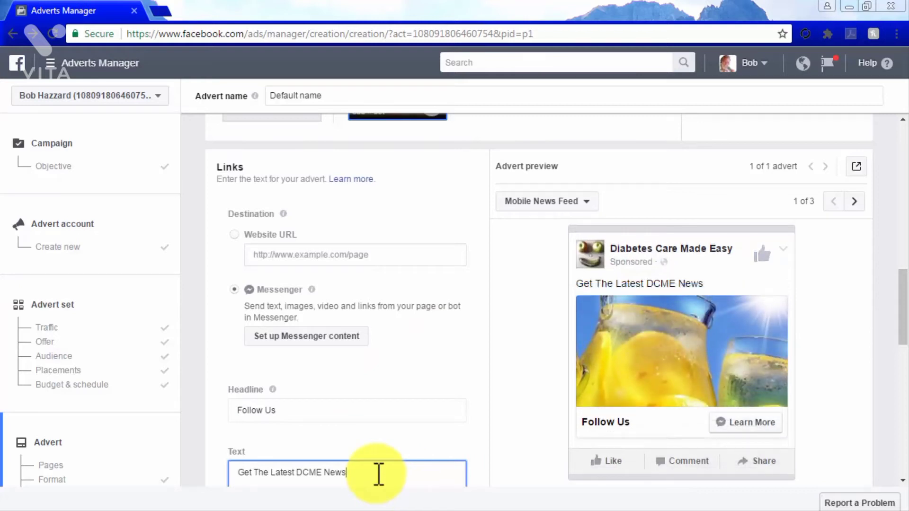
- Set up the Messenger content with the message subtitle "Hi! Follow Us In!"
scroll(481, 476, down, 3)
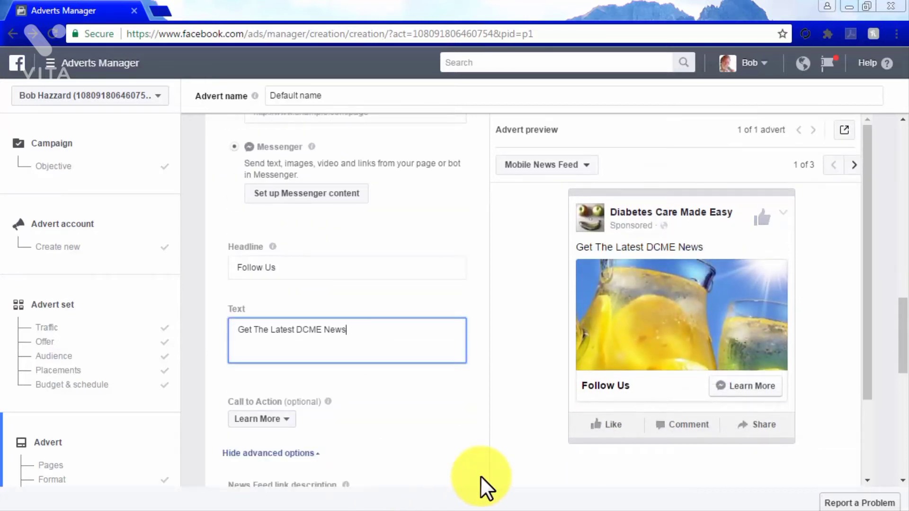
click(333, 199)
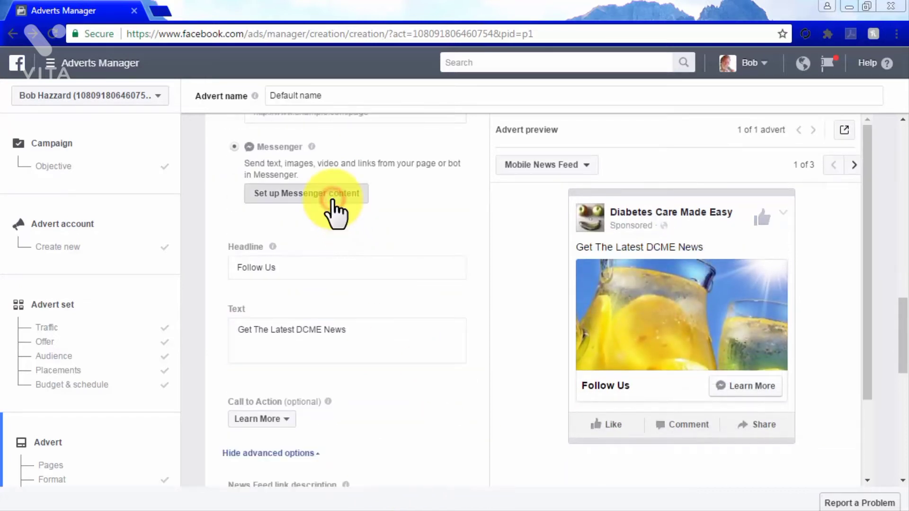
scroll(518, 365, down, 3)
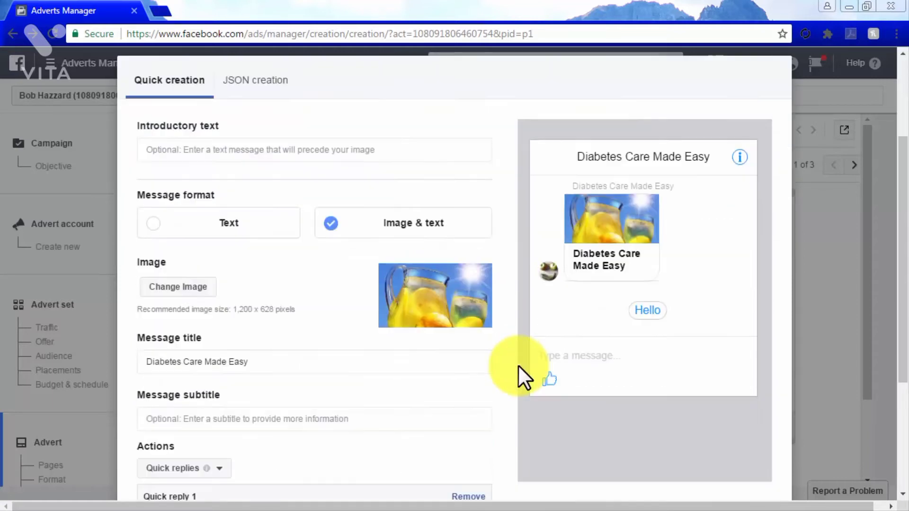
scroll(518, 365, down, 2)
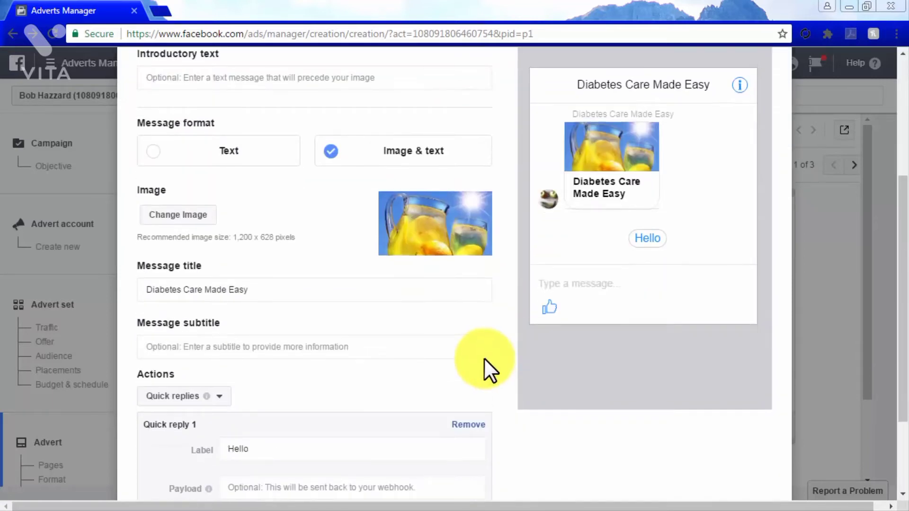
click(422, 349)
text(Hi! Follow Us In!)
- Change the first quick reply's label to "Hey!" and finish the Messenger content setup
scroll(425, 349, down, 2)
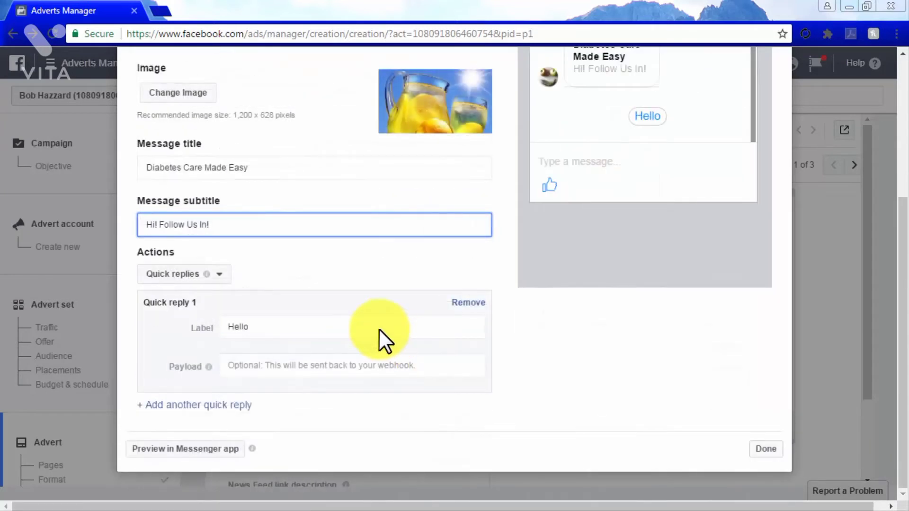
click(381, 329)
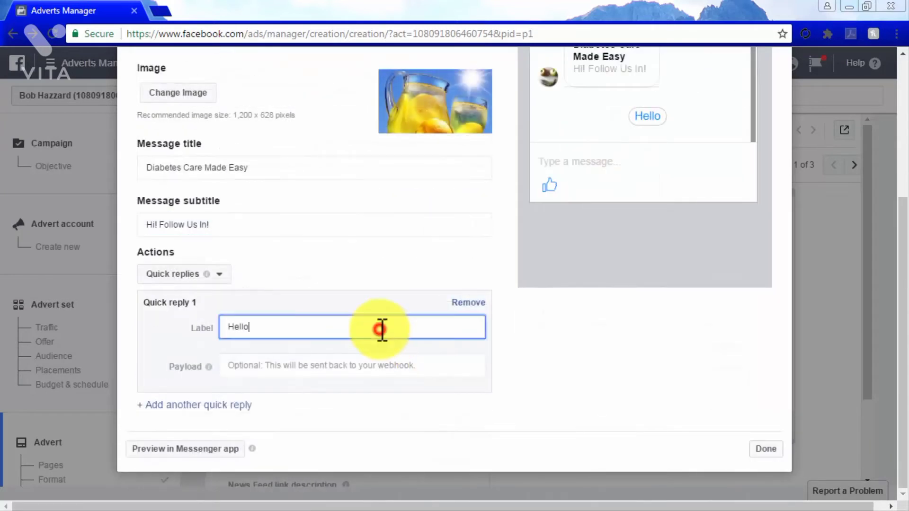
key(BackSpace)
key(BackSpace)
key(BackSpace)
text(y!)
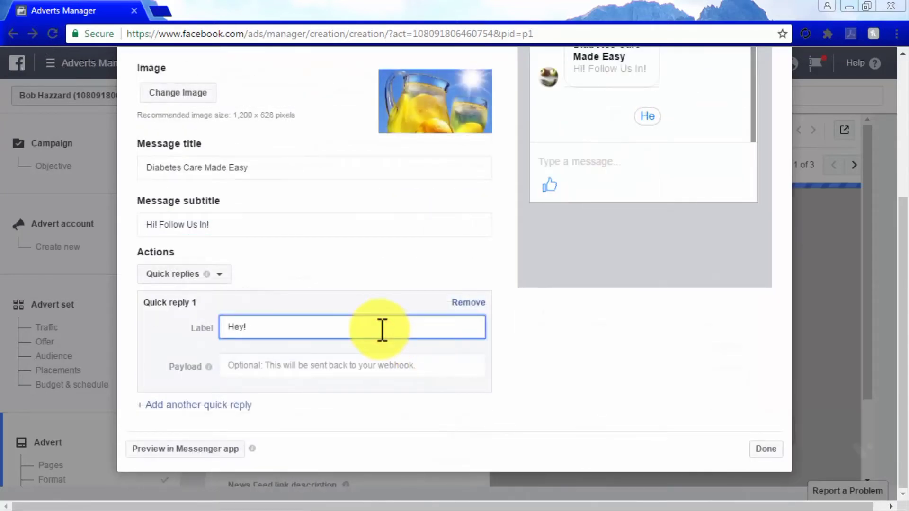
scroll(513, 326, up, 2)
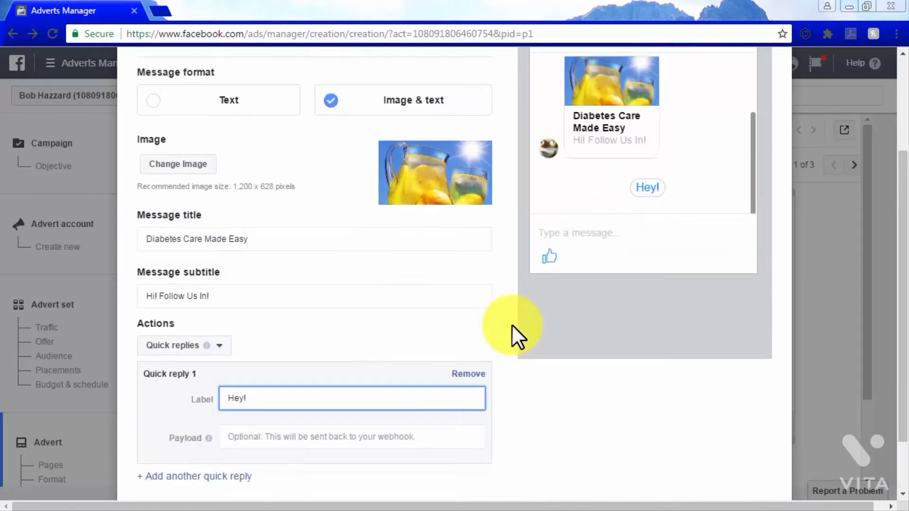
scroll(513, 326, up, 3)
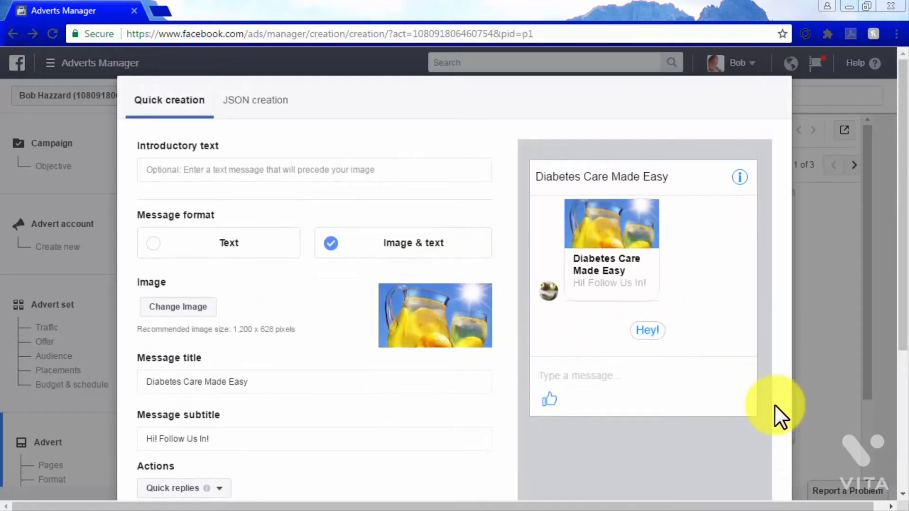
scroll(777, 408, down, 5)
click(770, 448)
- Review the order's campaign, advert set and advert details, and close the summary
scroll(771, 447, down, 6)
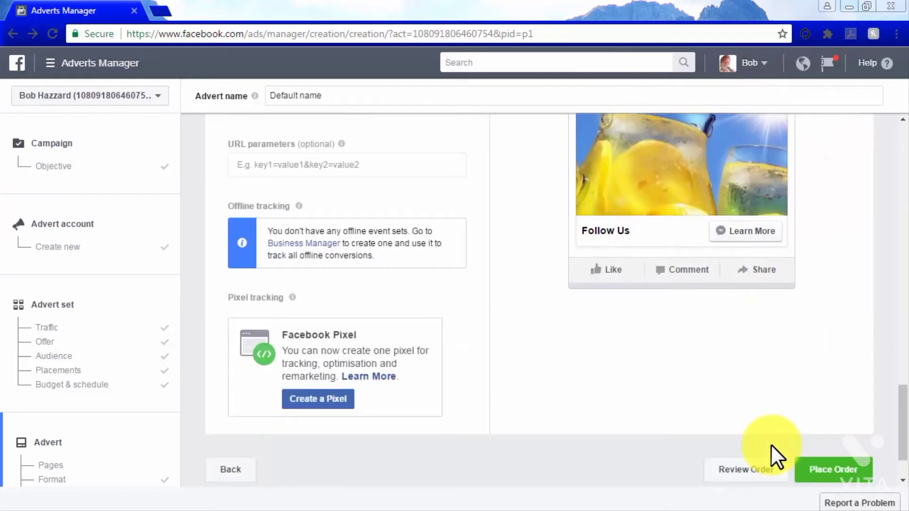
click(744, 474)
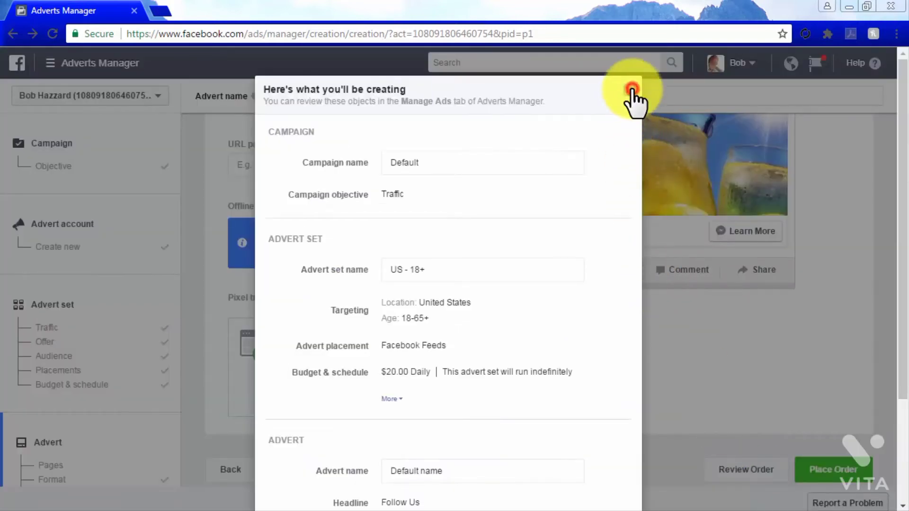
click(629, 90)
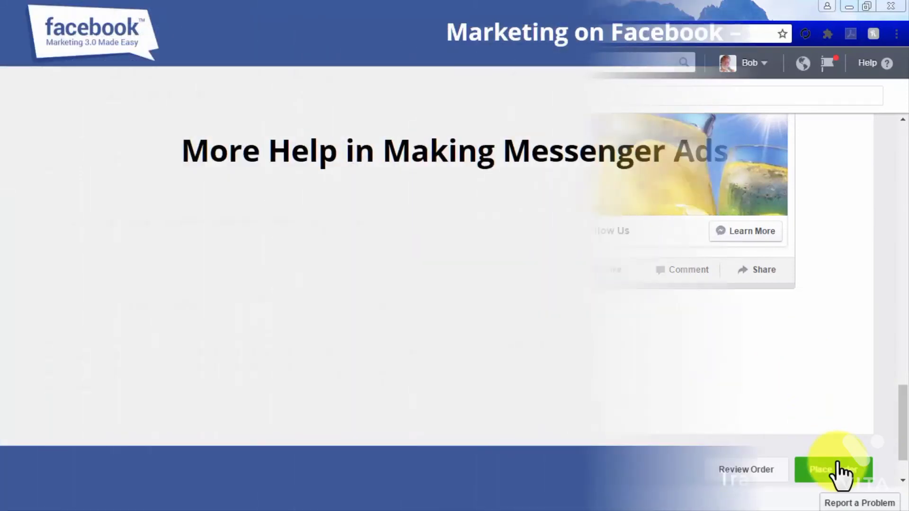
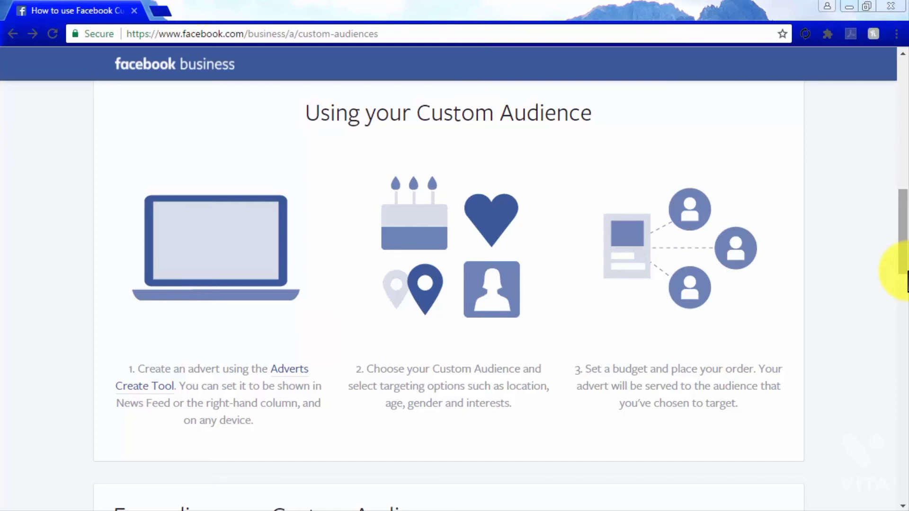
- Read through the Custom Audience guide to its end and start creating an audience from there
scroll(906, 282, down, 7)
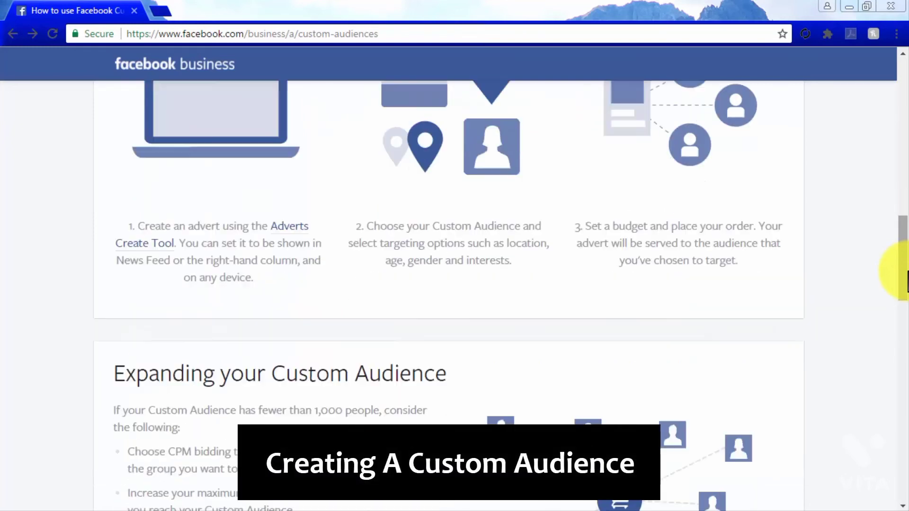
scroll(907, 279, down, 1)
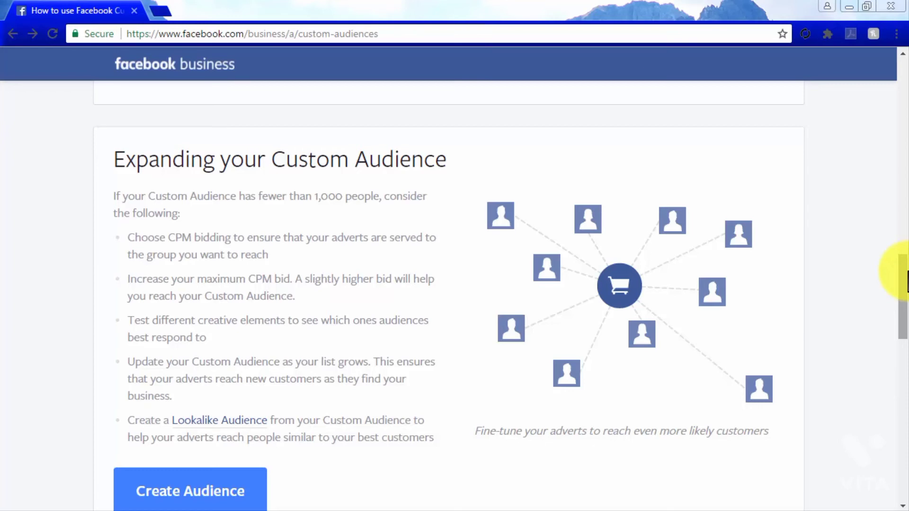
scroll(907, 282, down, 2)
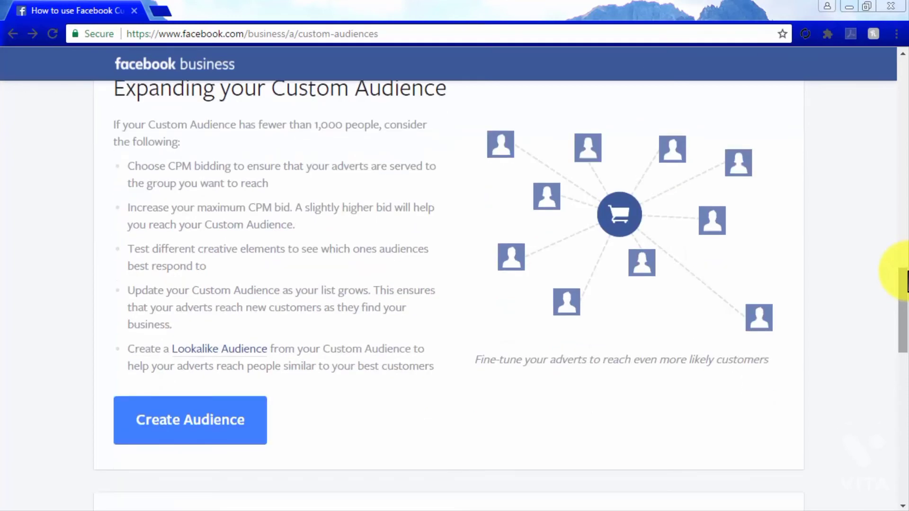
scroll(907, 282, down, 10)
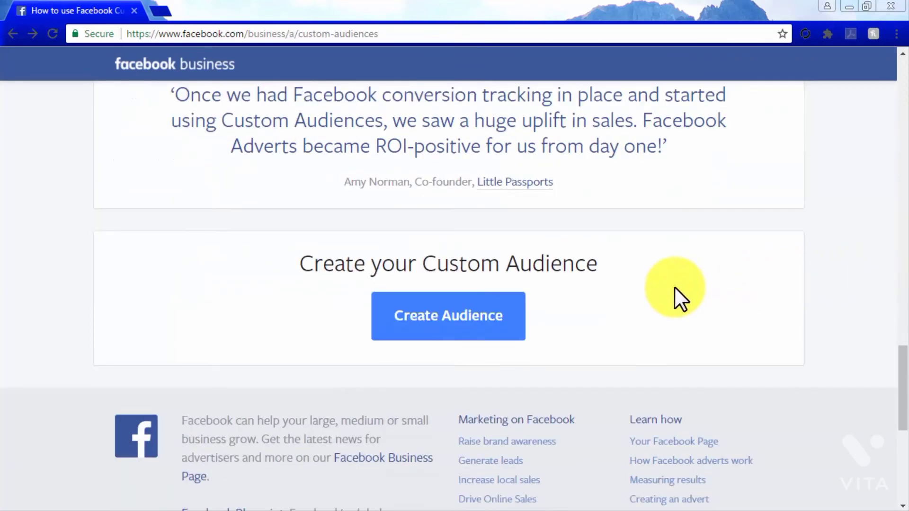
click(456, 321)
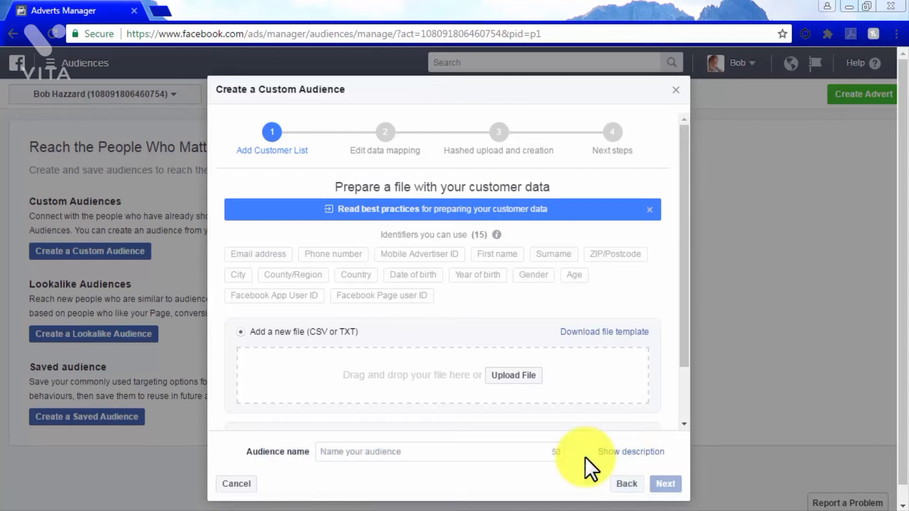
- Try to upload a customer file for the Custom Audience, and close the customer list setup
click(516, 375)
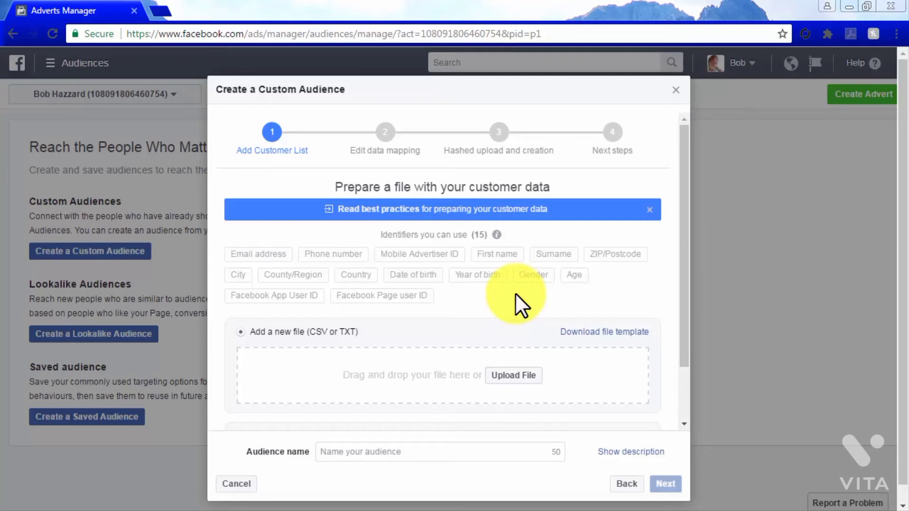
click(676, 89)
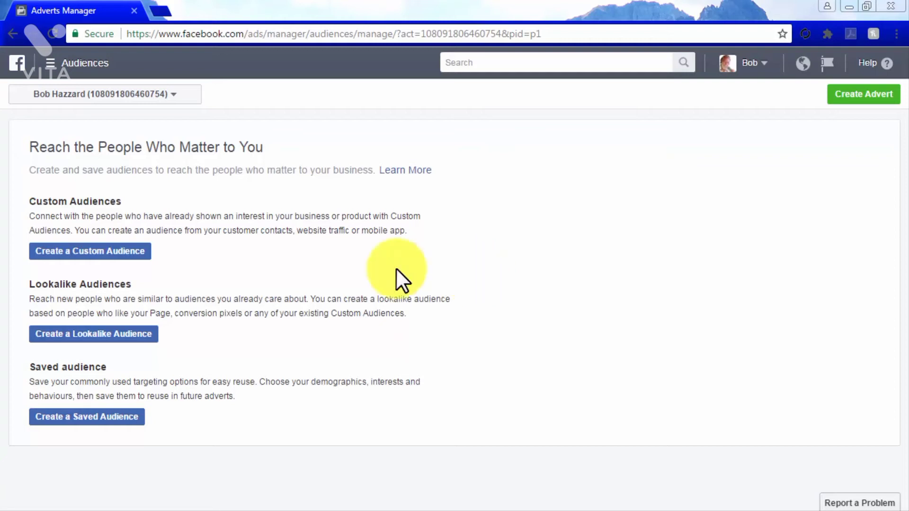
- Create a Custom Audience based on website traffic with the name "Website Audience"
click(130, 250)
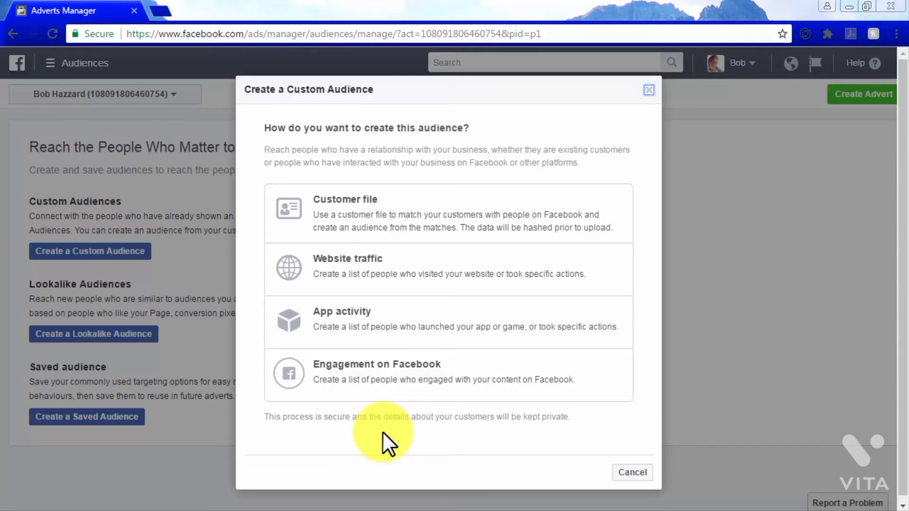
click(385, 272)
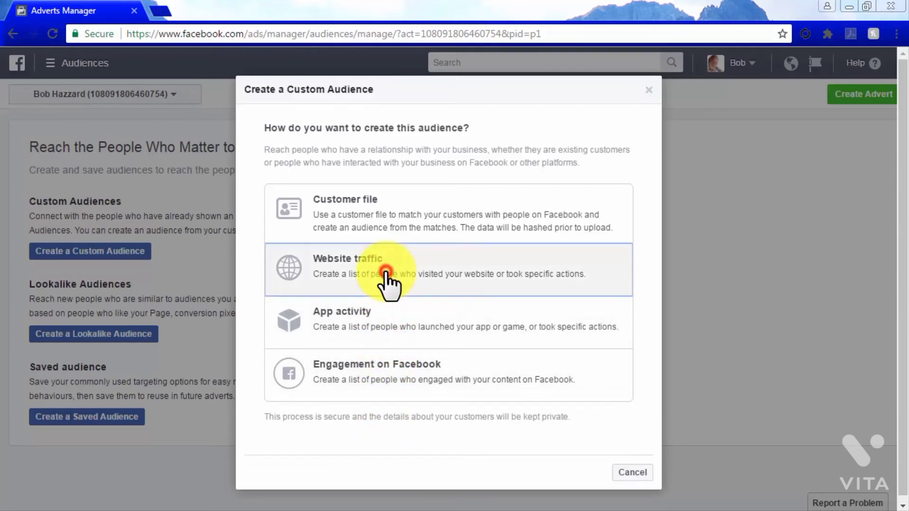
click(449, 365)
text(Website Audience)
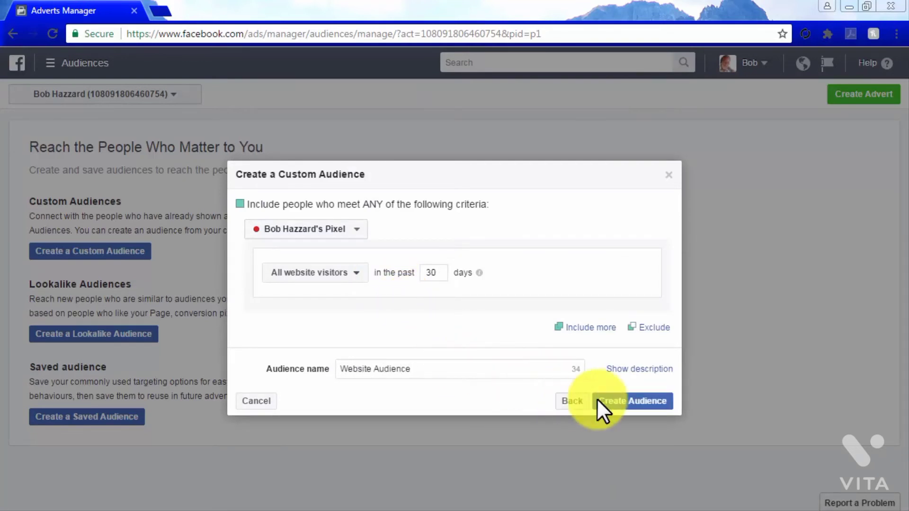
click(630, 403)
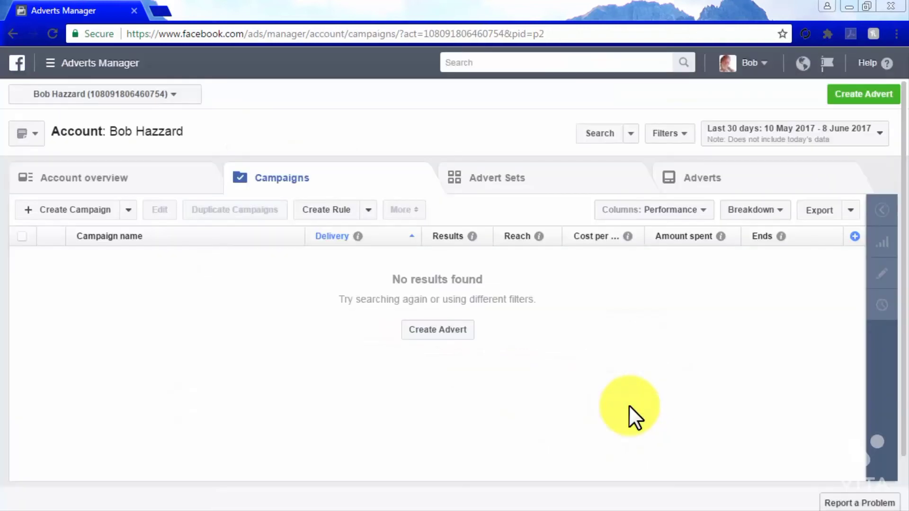
- Go to the Audiences list and start a Lookalike Audience with the Diabetes Care Made Easy Page as its source
click(69, 66)
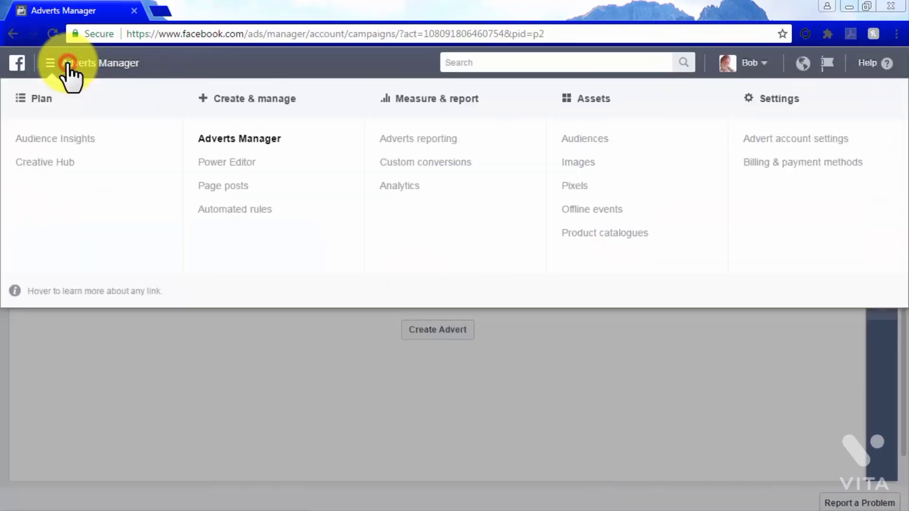
click(583, 142)
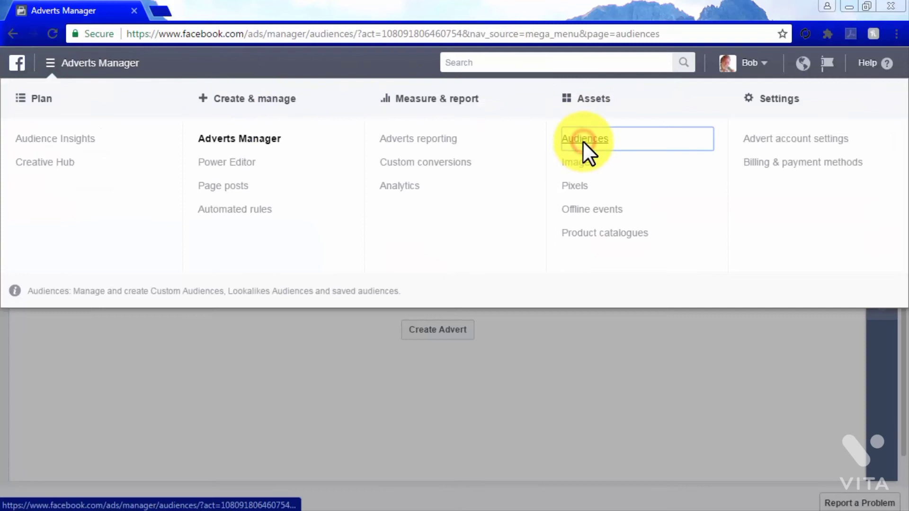
click(86, 142)
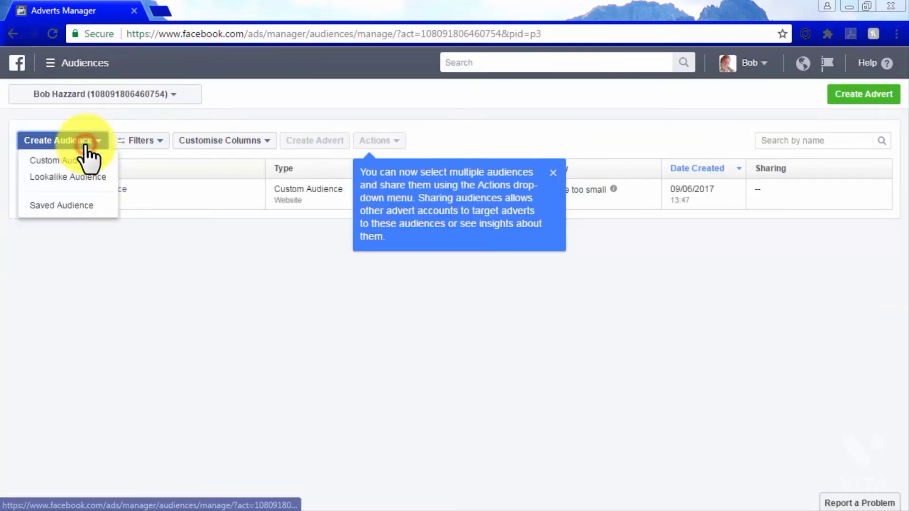
click(84, 178)
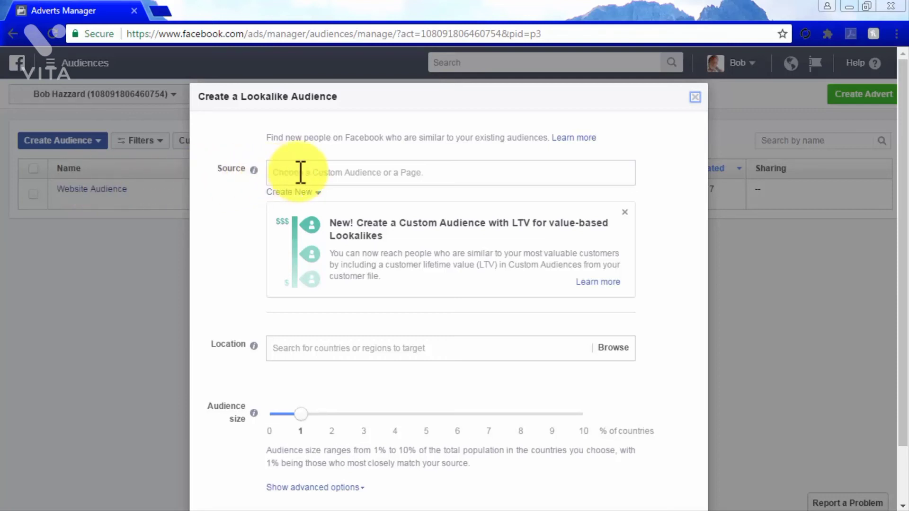
click(317, 174)
click(337, 198)
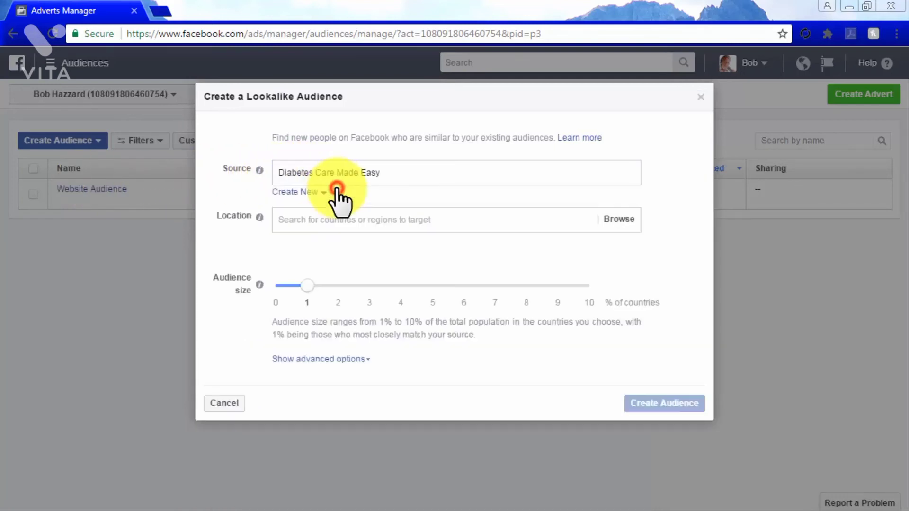
- Set the Lookalike Audience's location to all countries in North America
click(376, 221)
click(377, 244)
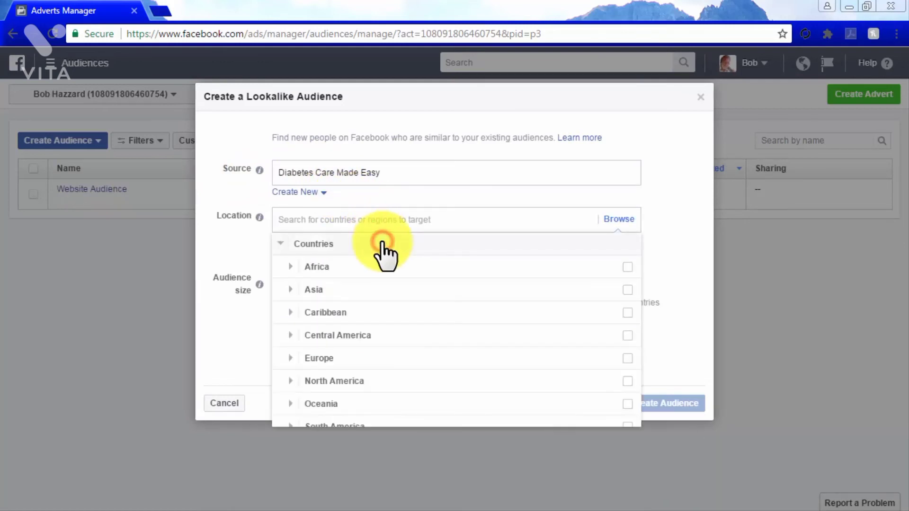
click(627, 382)
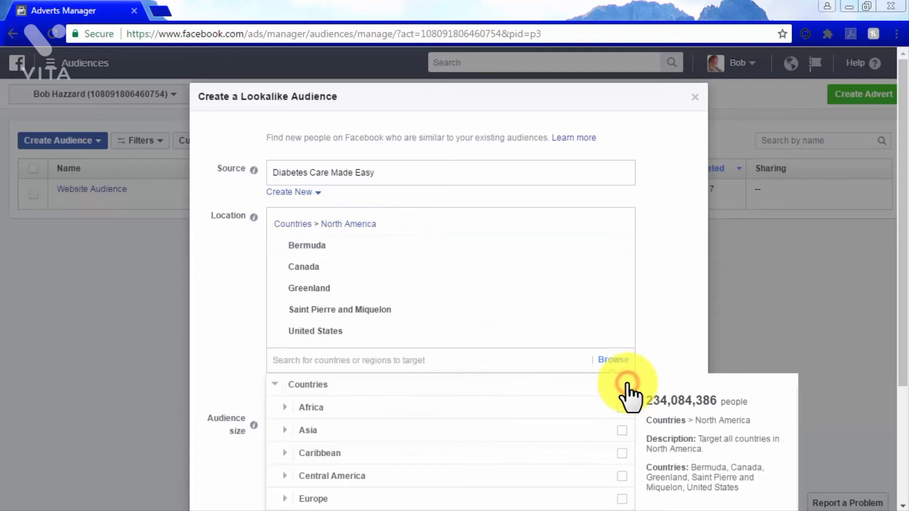
click(322, 332)
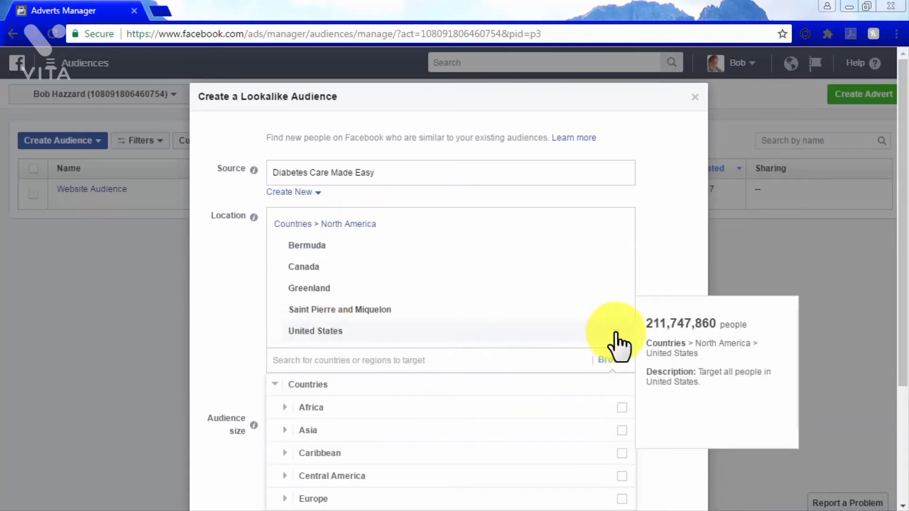
click(680, 346)
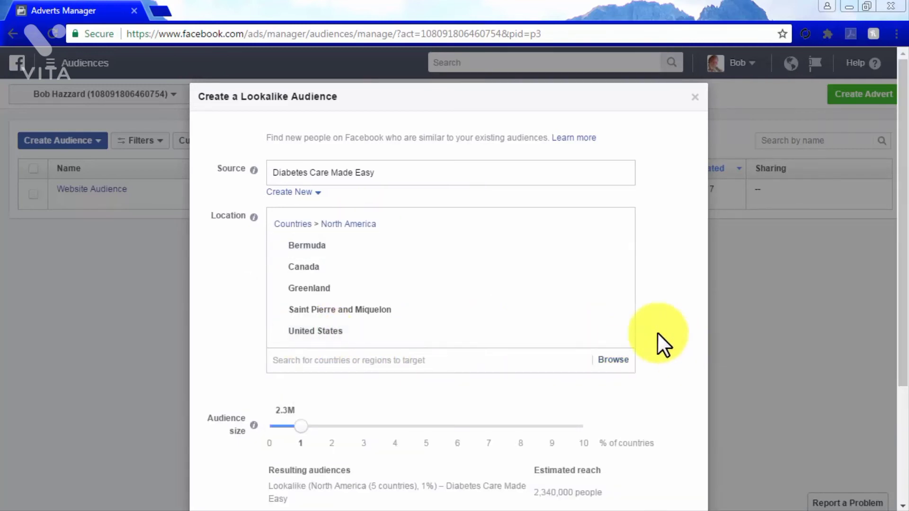
- Set the Lookalike Audience's size to 5% of the chosen countries and create the audience
scroll(657, 331, down, 3)
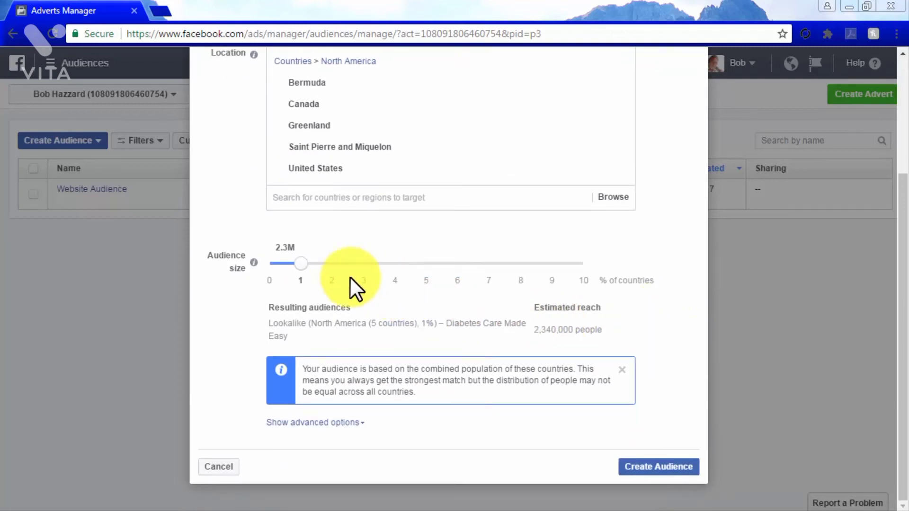
click(301, 264)
drag(320, 267, 432, 272)
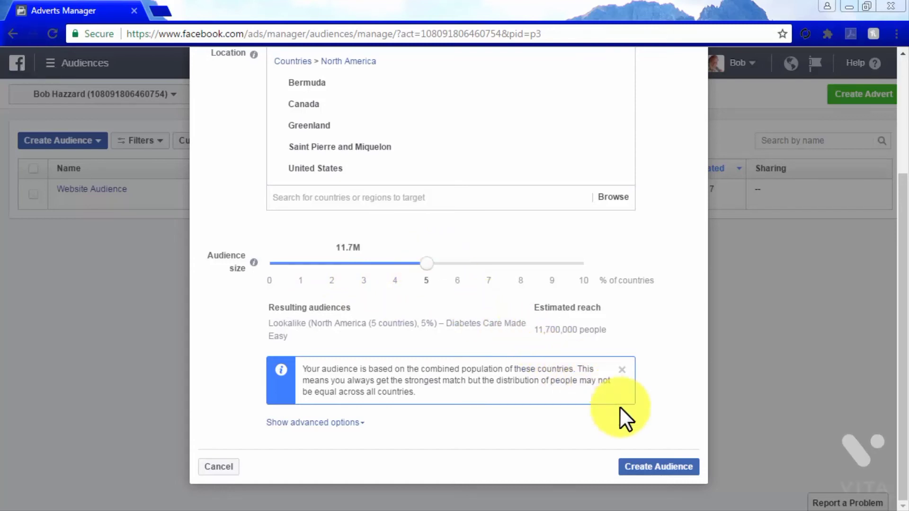
click(673, 471)
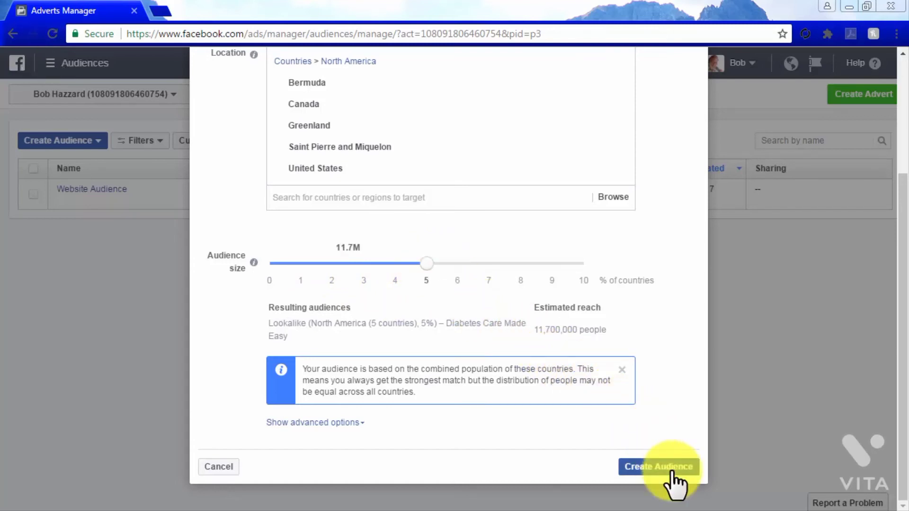